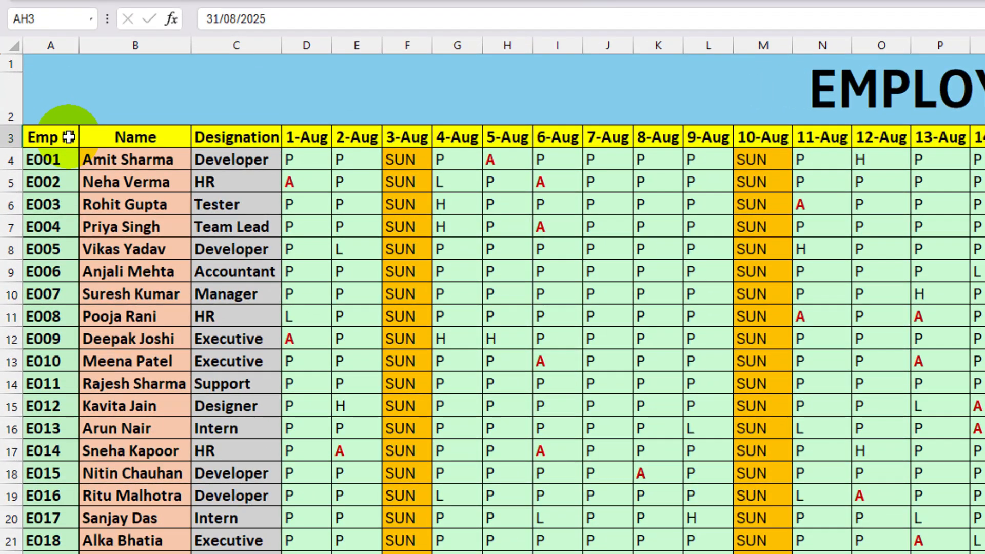
- Examine the attendance sheet's header row, from Emp Id, Name and Designation through the August dates to Total Days, Absent, Half Day, Leave and Present
click(54, 152)
click(130, 135)
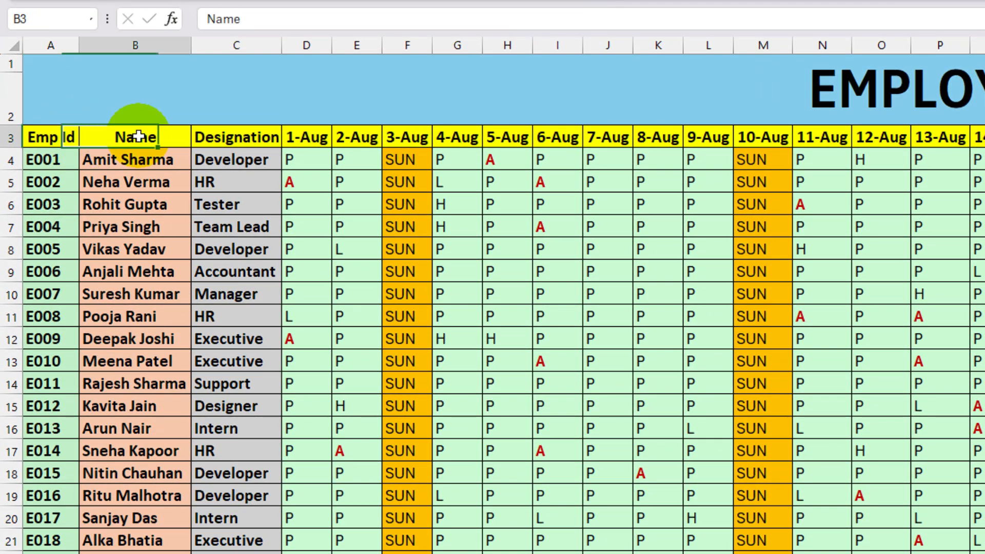
click(219, 136)
click(312, 140)
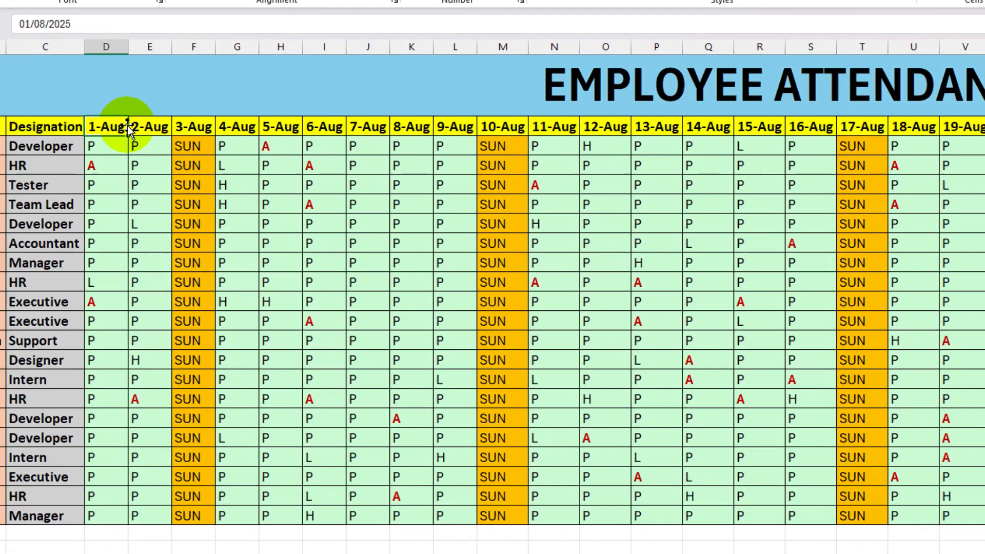
click(732, 151)
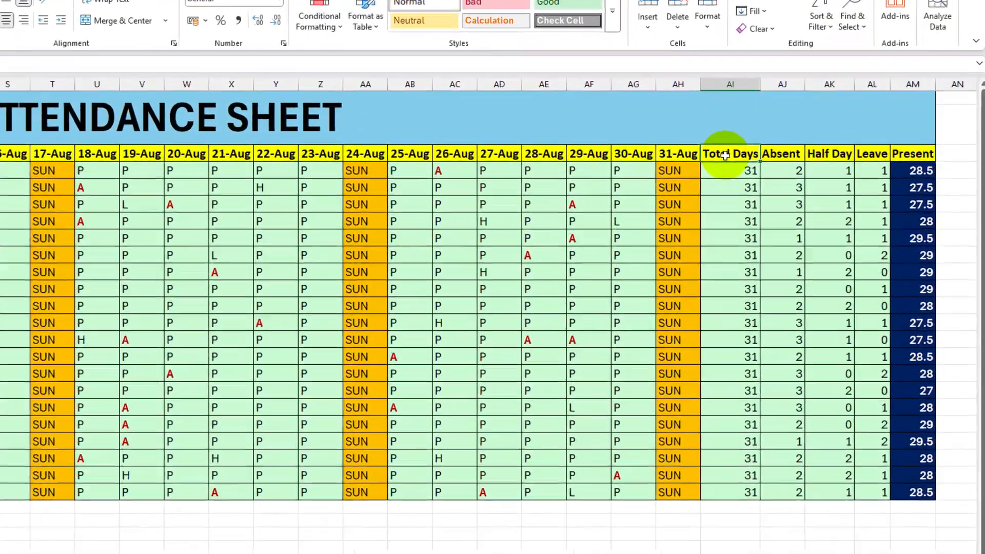
click(803, 111)
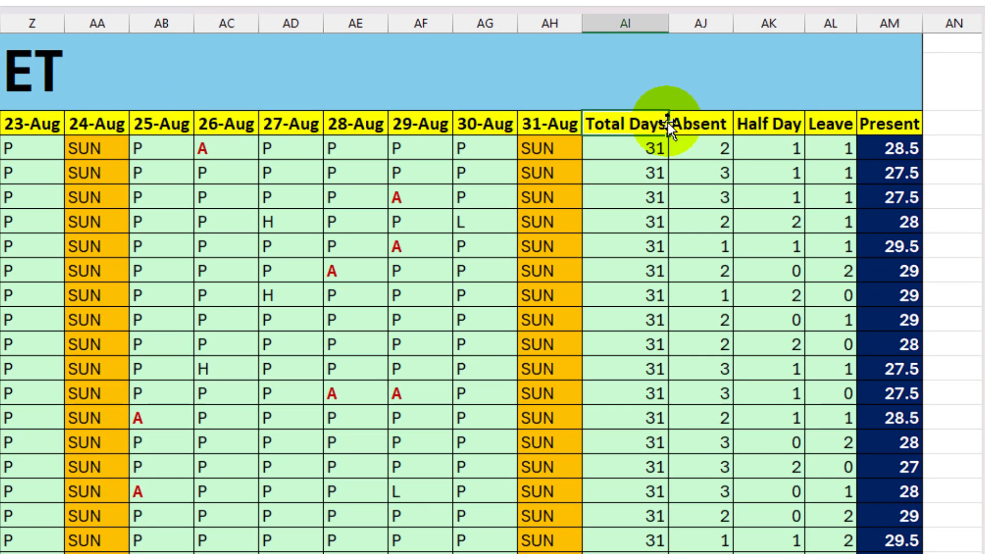
click(682, 124)
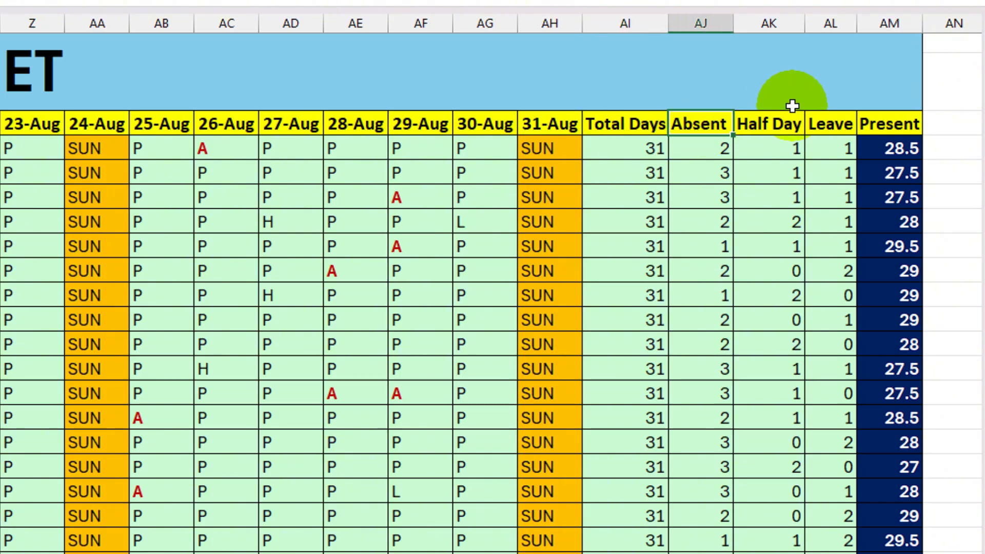
click(768, 126)
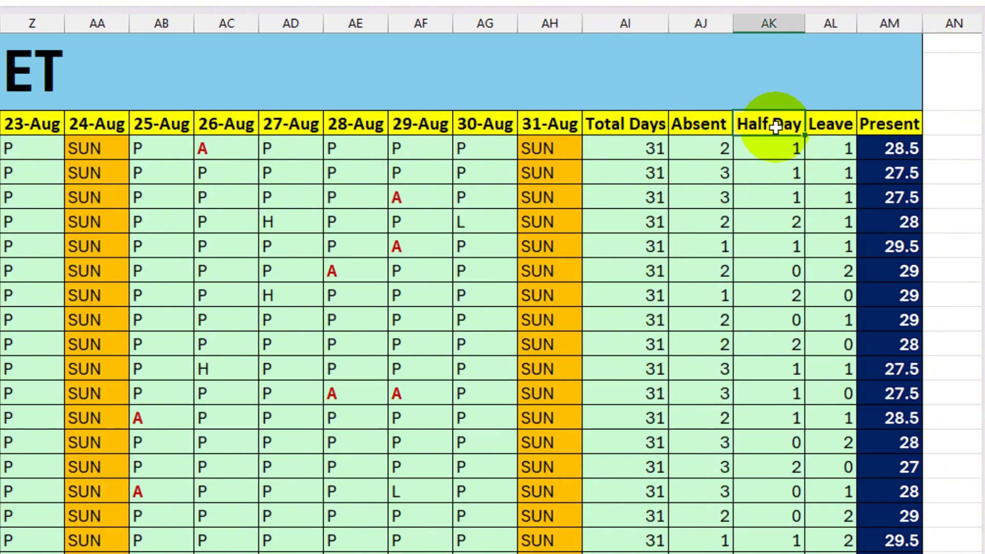
click(836, 125)
click(904, 124)
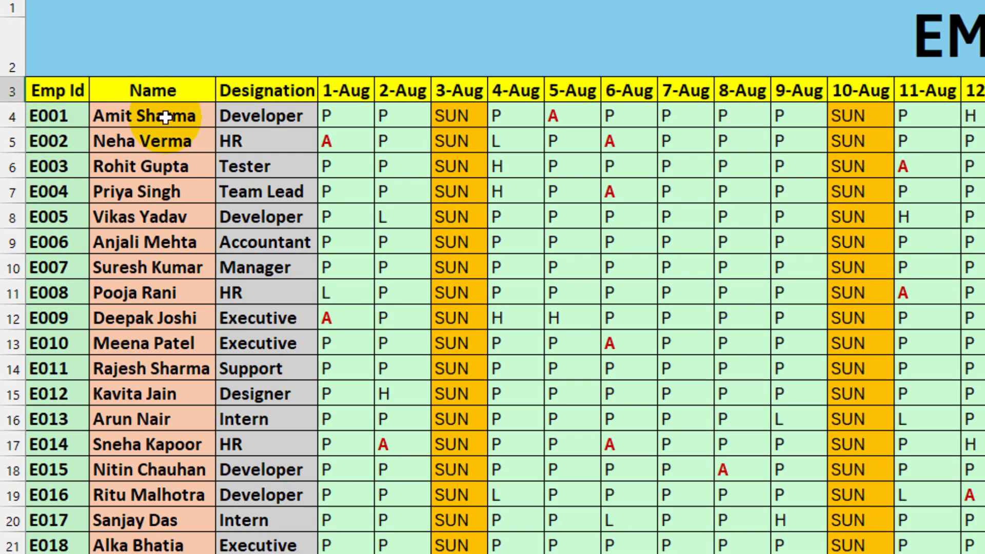
- Mark the first employee (row 4) as absent with A on 4-Aug
click(350, 119)
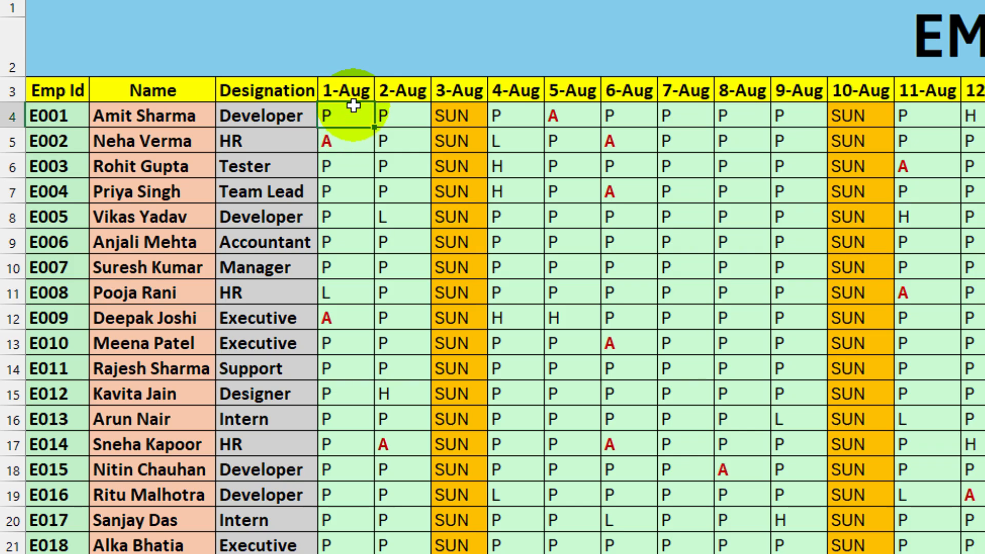
click(401, 116)
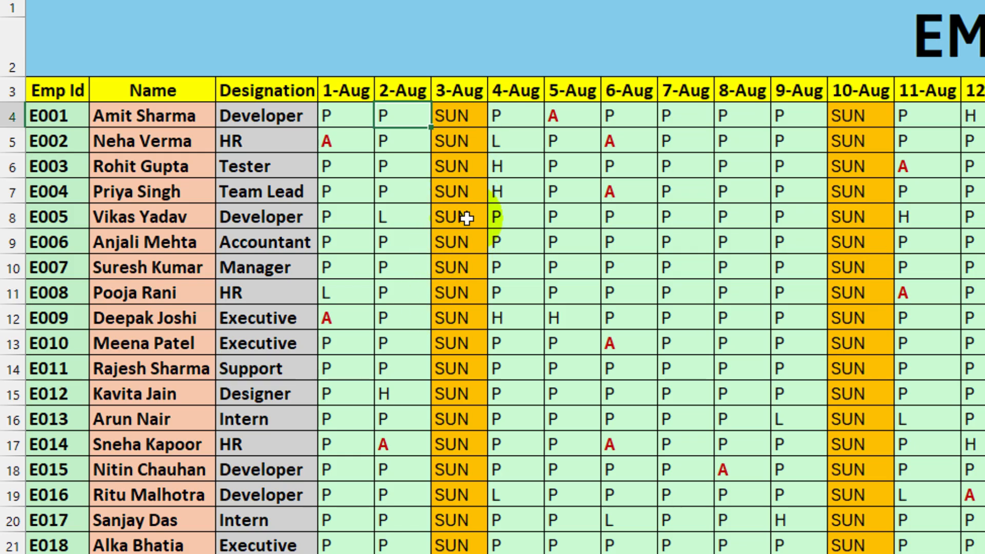
click(509, 119)
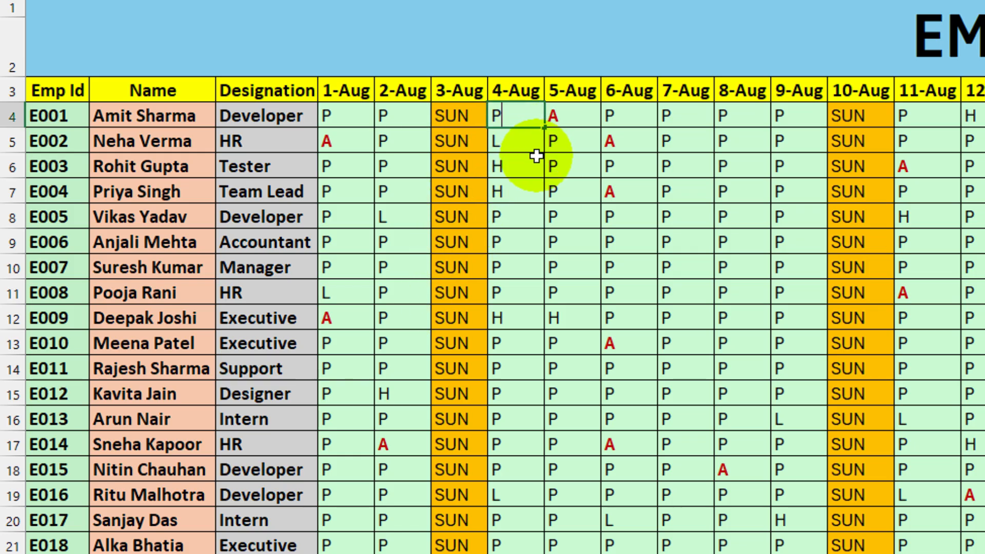
text(A)
click(535, 156)
click(538, 118)
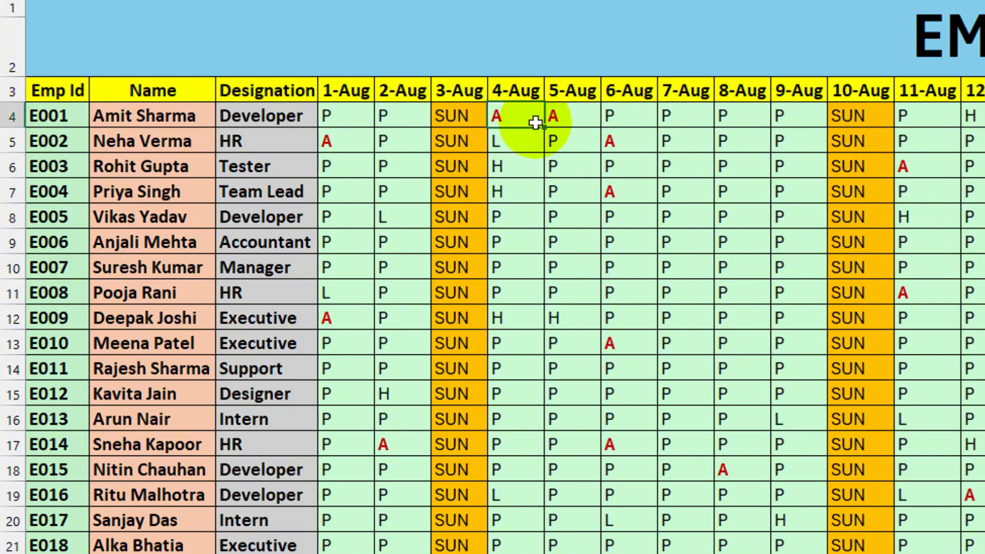
- In row 4, mark 8-Aug as leave with L and 14-Aug as half day with H
click(745, 121)
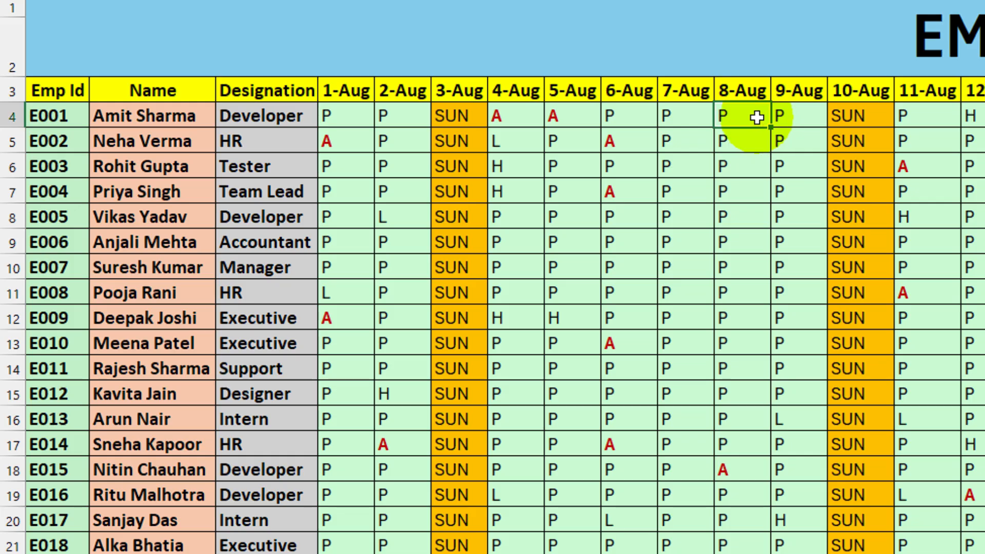
text(L)
click(754, 165)
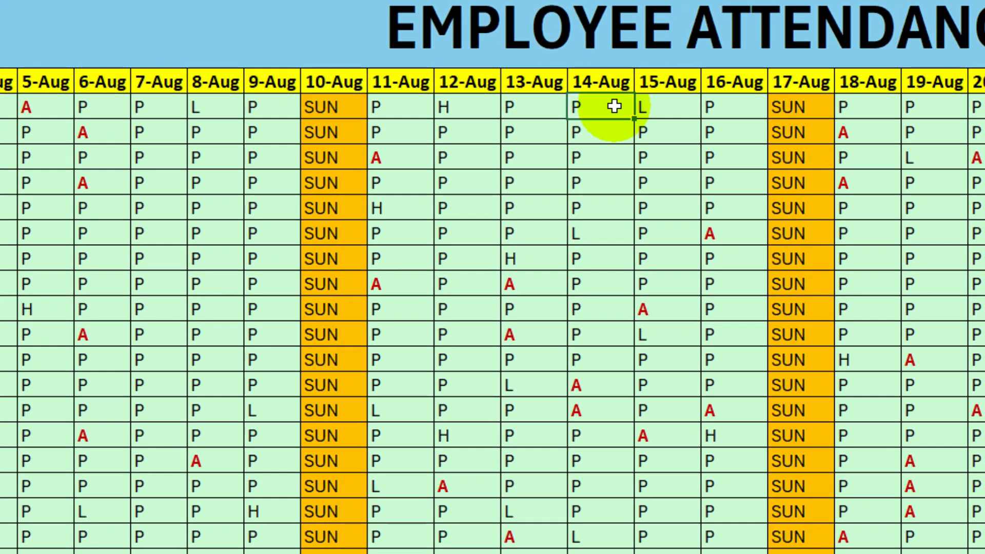
click(613, 107)
text(H)
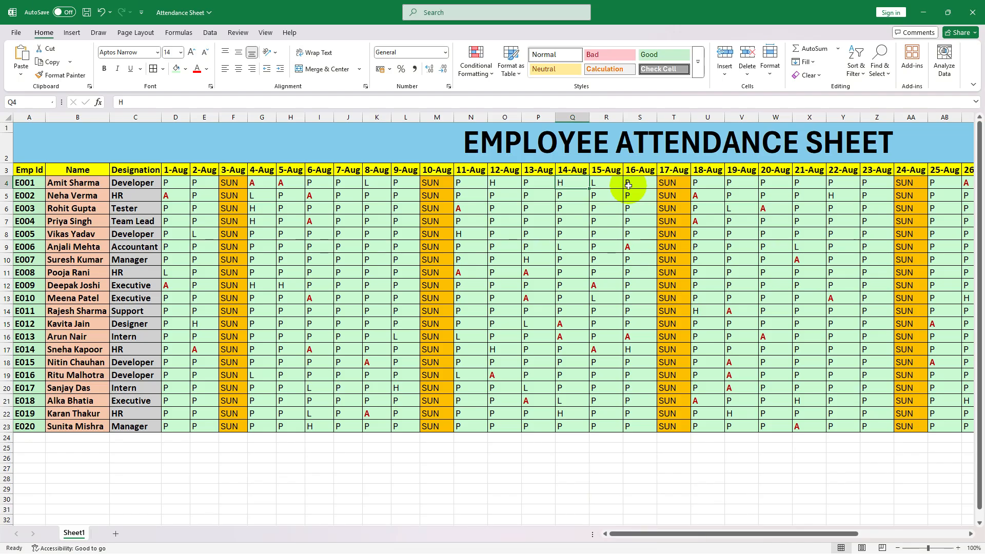
- Check the first employee's Absent, Half Day, Leave and Present totals at the end of row 4
drag(695, 533, 793, 522)
click(879, 184)
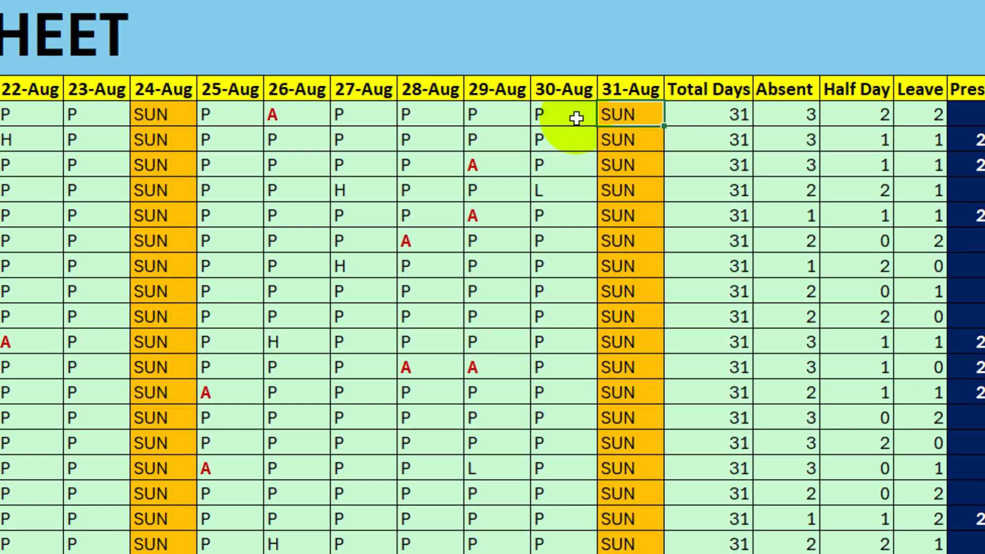
click(843, 183)
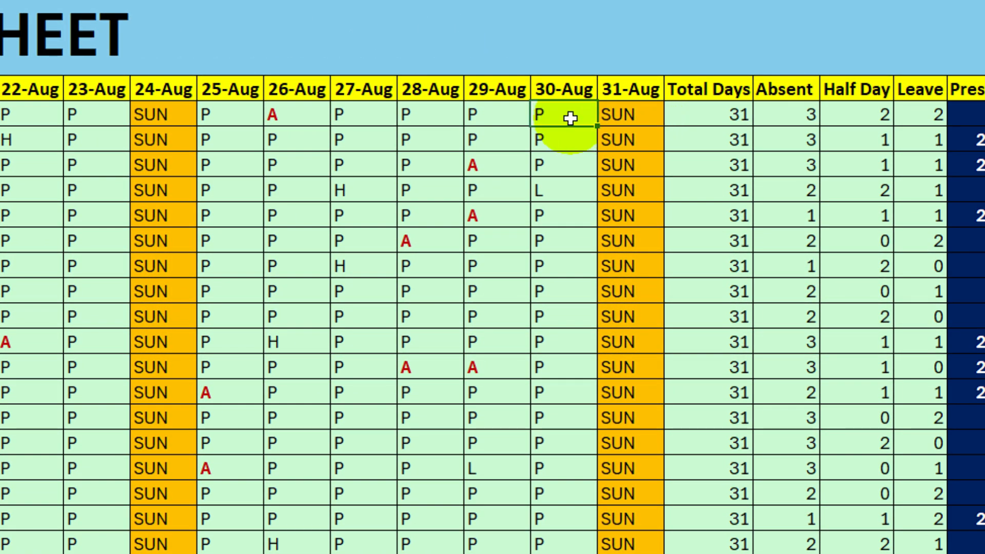
click(788, 123)
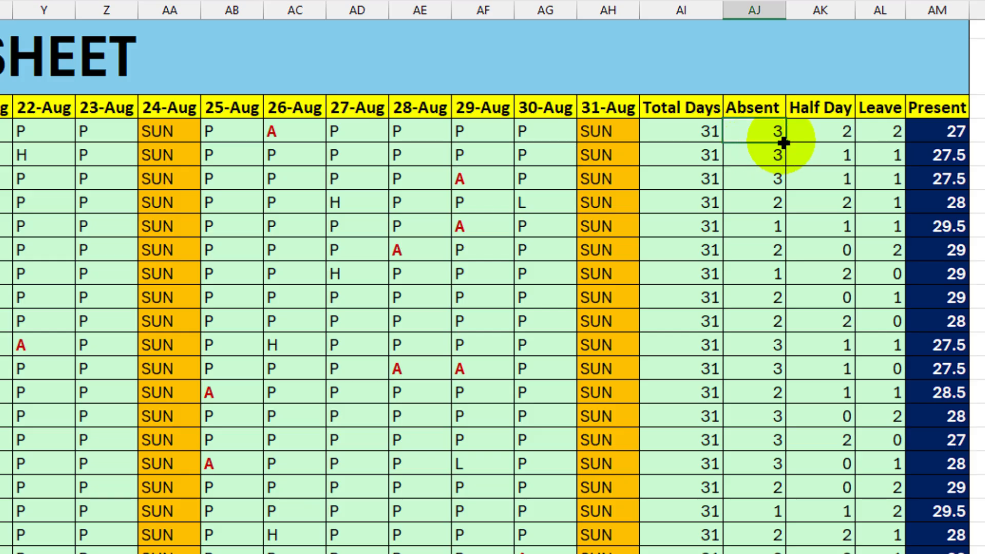
click(828, 140)
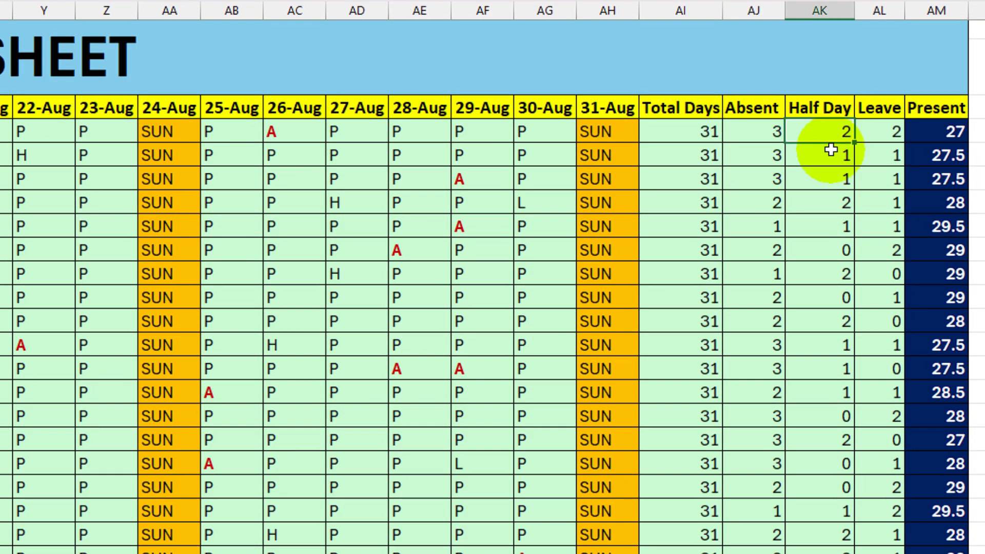
click(887, 132)
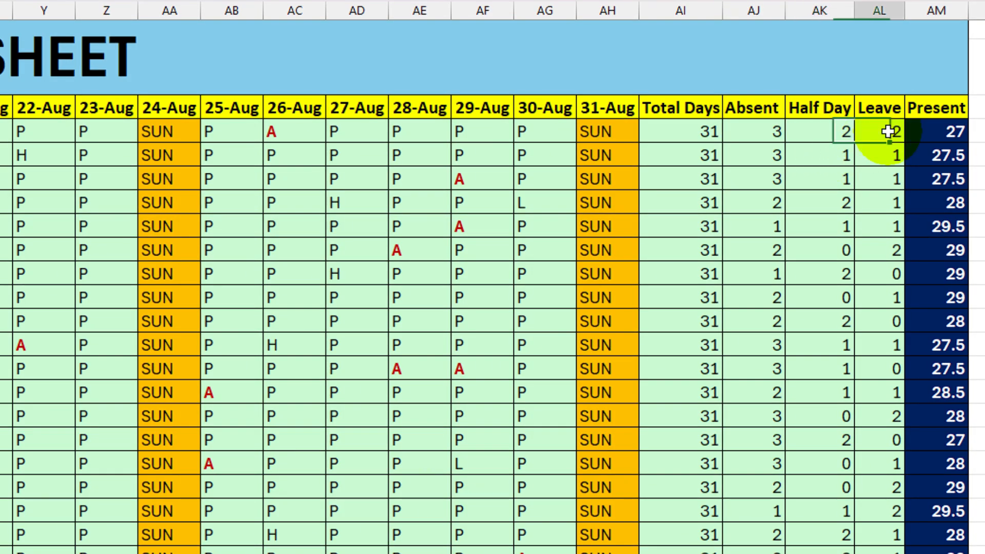
click(966, 126)
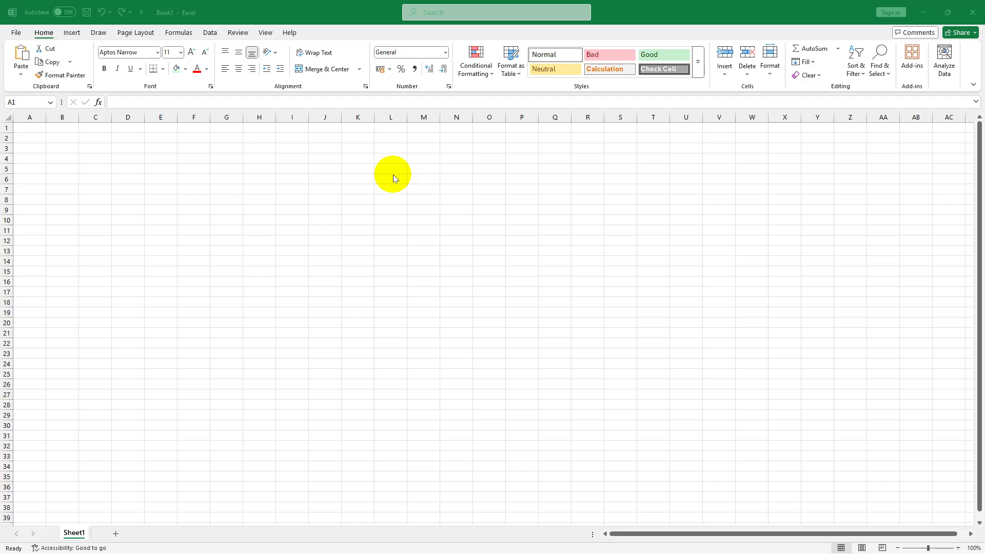
- In the blank workbook Book1, enter the headers EMP ID, Name and Designation in cells A1 to C1
ctrl+scroll(81, 160, up, 14)
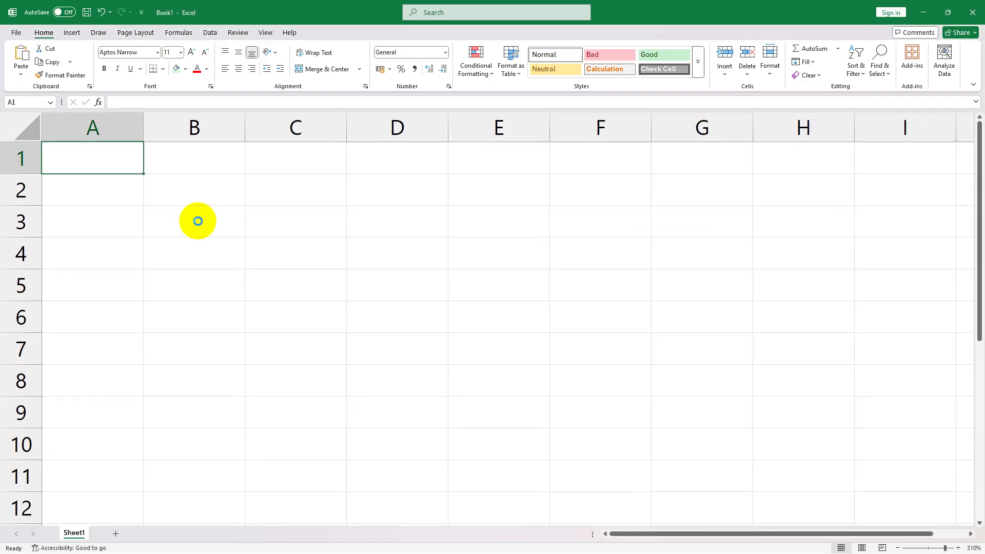
ctrl+scroll(198, 221, up, 2)
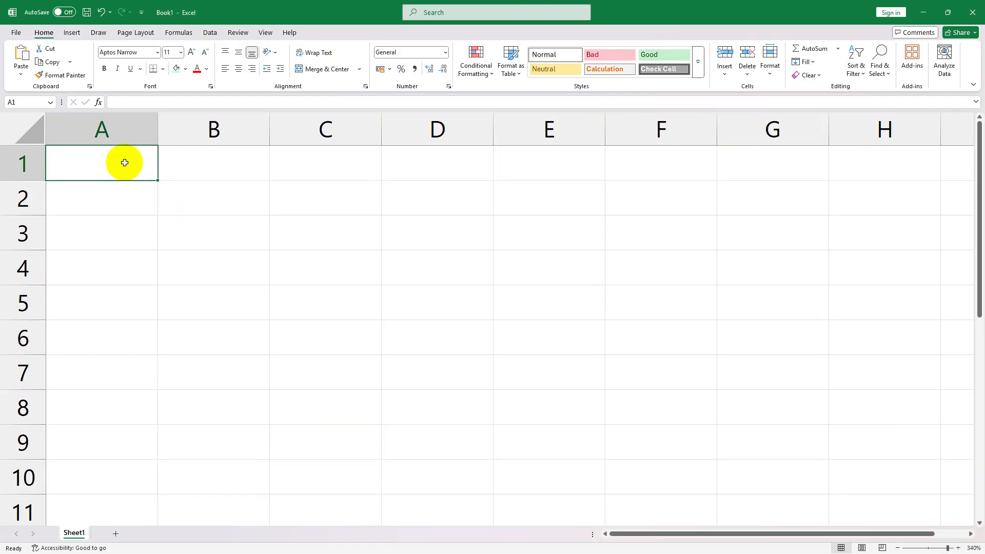
text(EMP ID)
key(Tab)
text(Name)
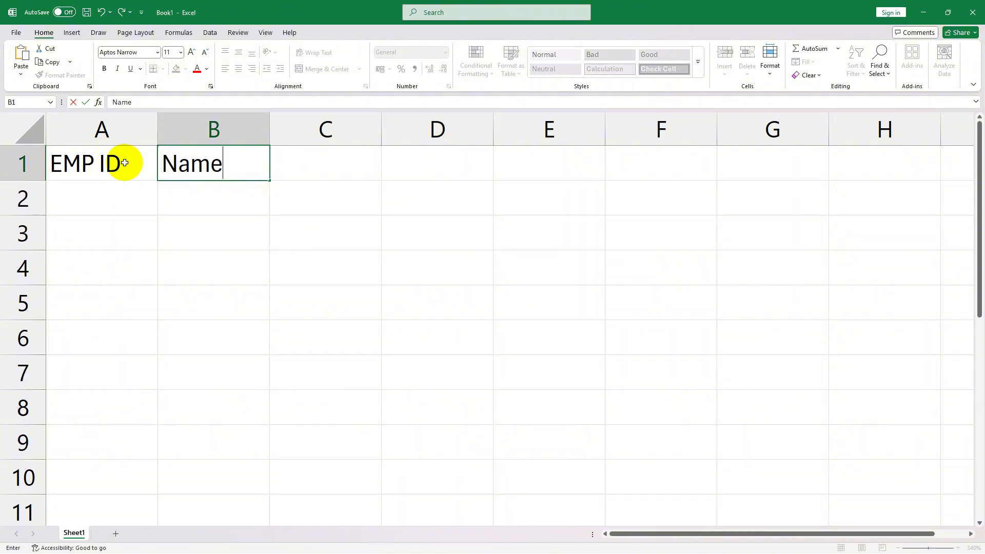
key(Tab)
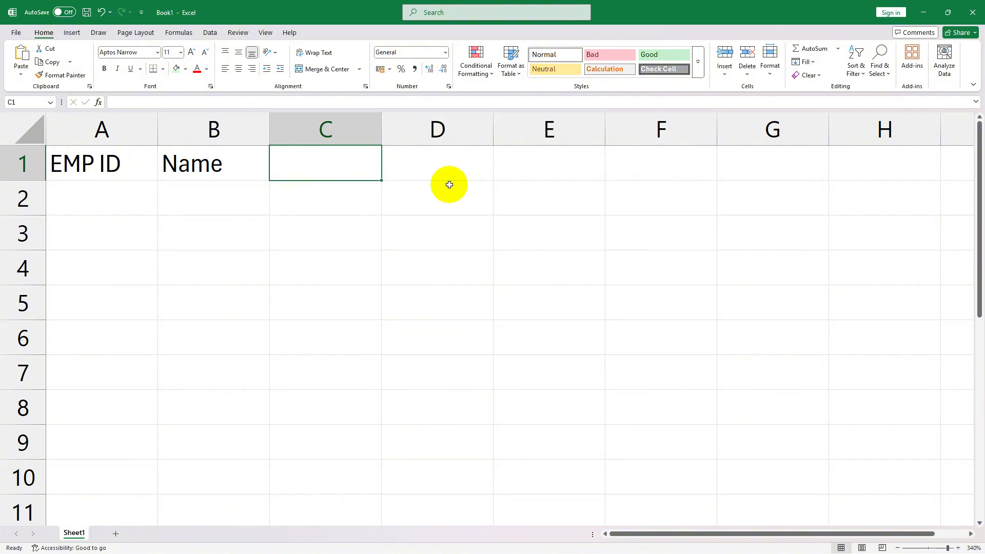
text(Designation)
- Enter the date 1/08/2025 in cell D1 as the first attendance day
click(433, 165)
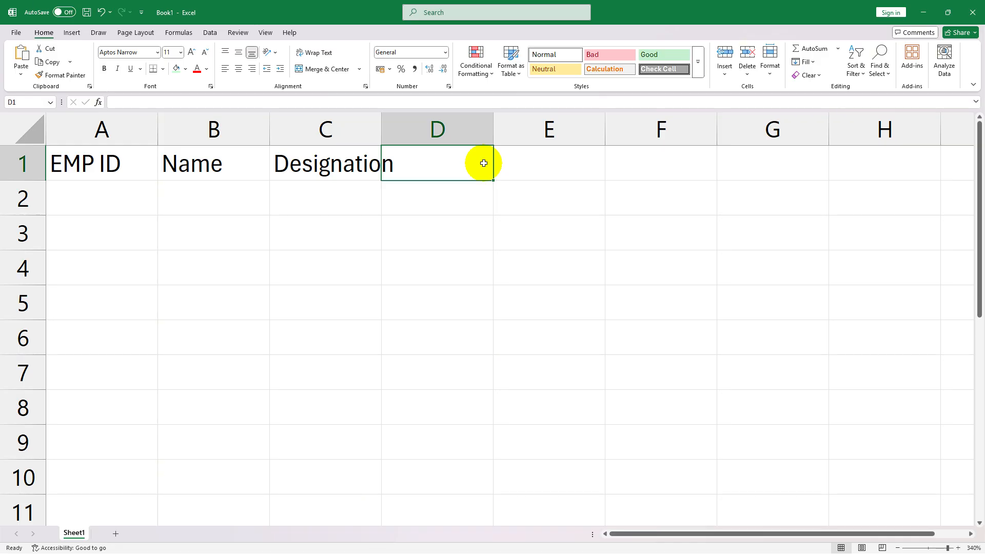
text(1)
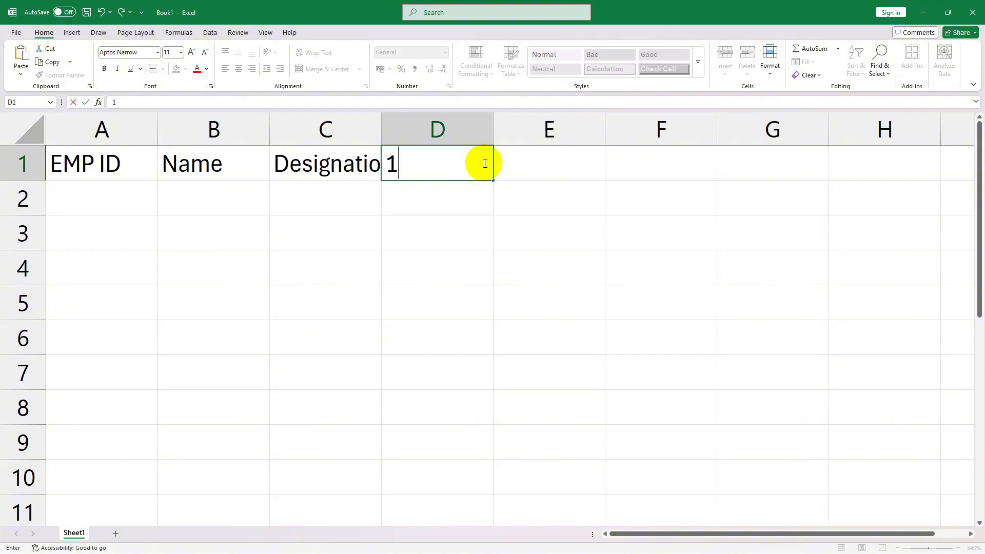
text(/08/2025)
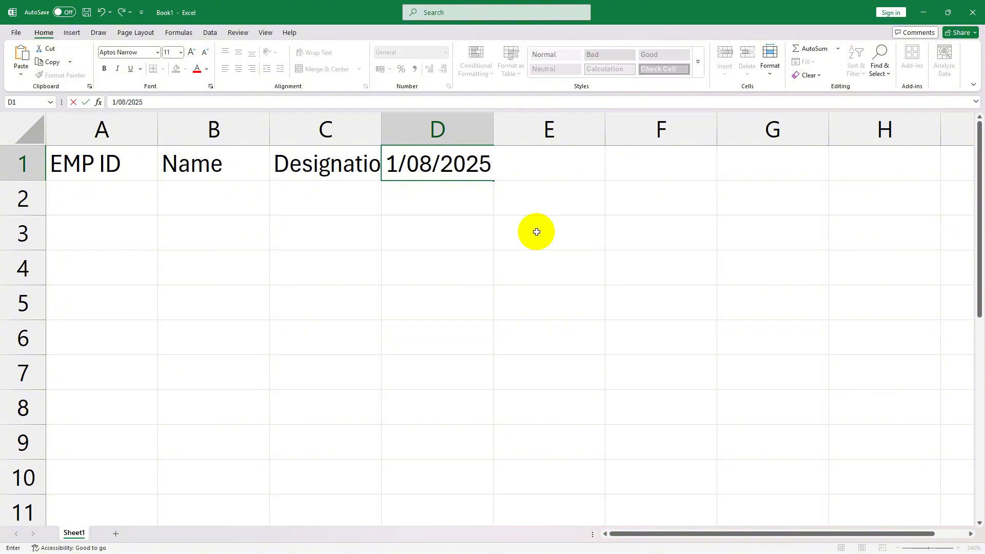
click(515, 171)
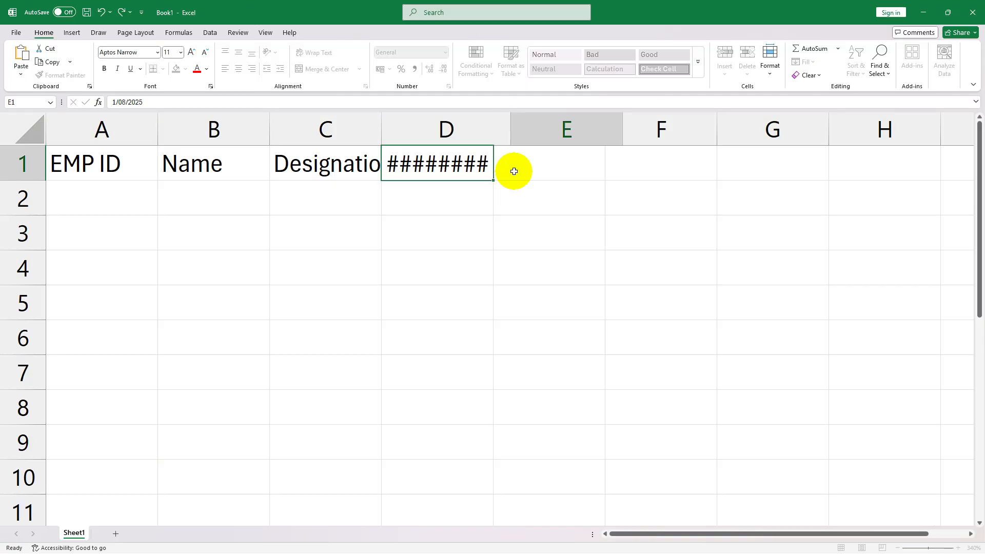
- Fill the date series from D1 across row 1 to AH1, ending at 31/08/2025
click(471, 162)
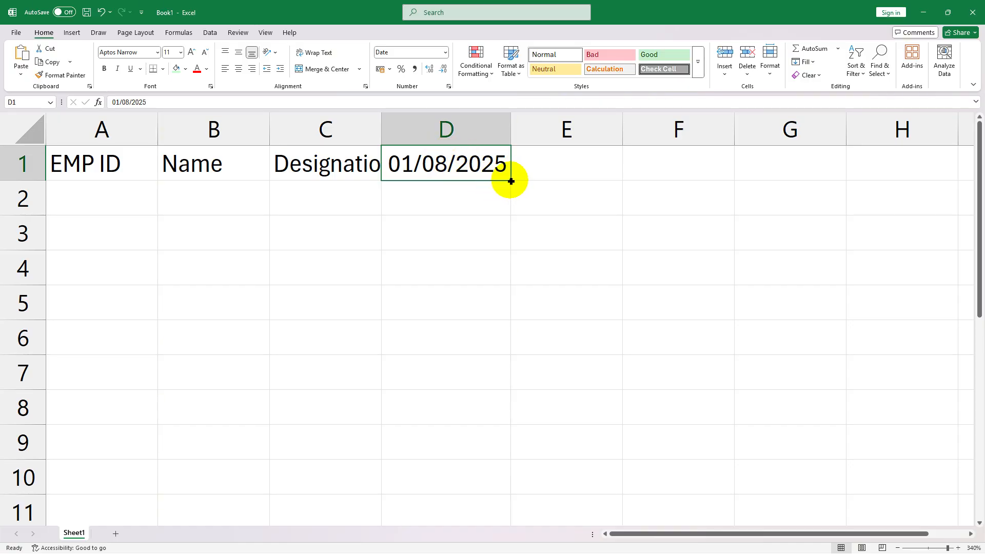
drag(510, 181, 942, 171)
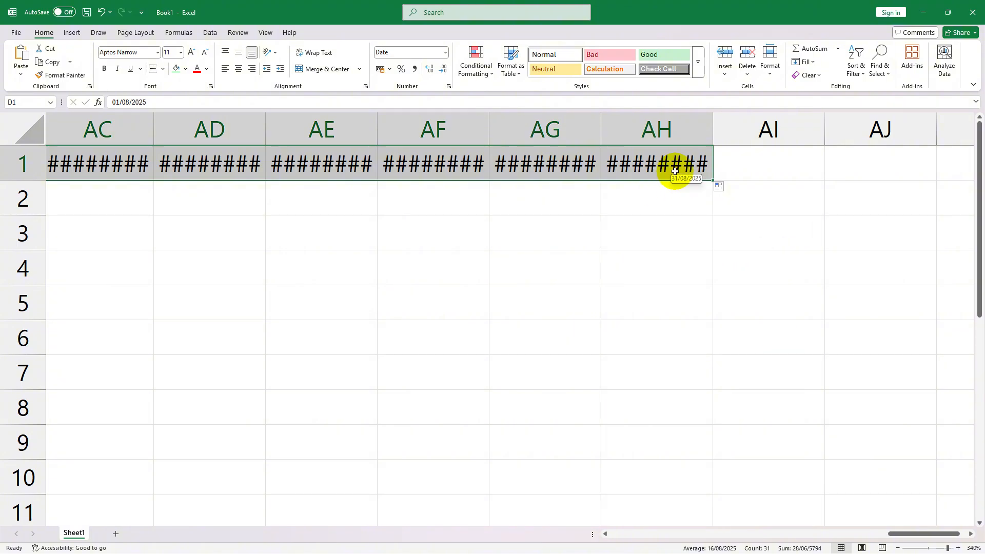
click(675, 171)
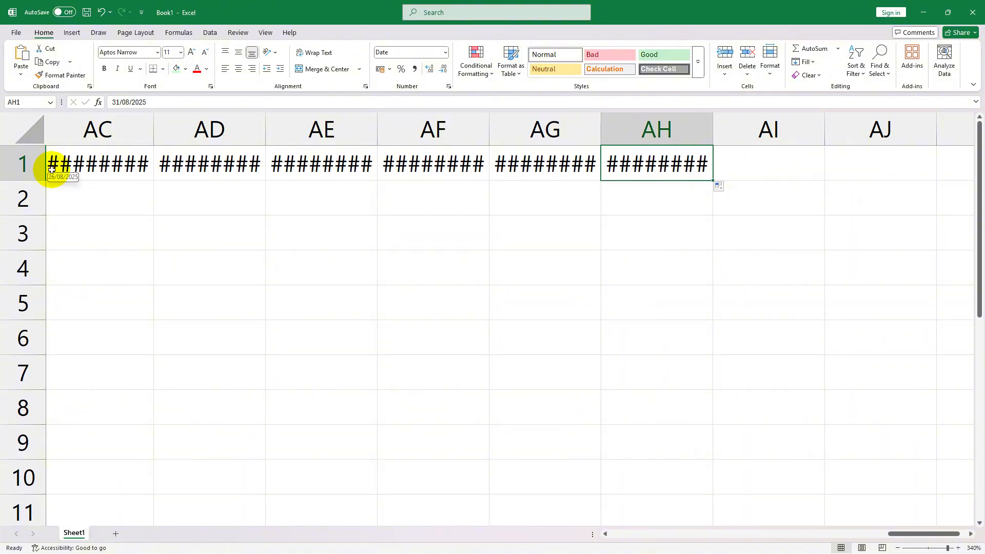
- AutoFit the widths of columns E to AH to the dates in row 1
drag(642, 167, 565, 164)
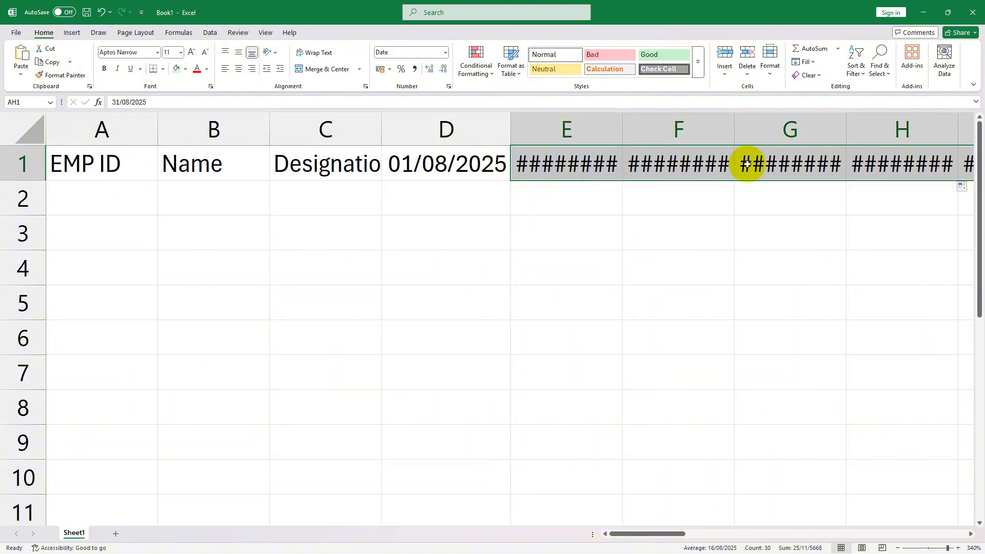
click(569, 164)
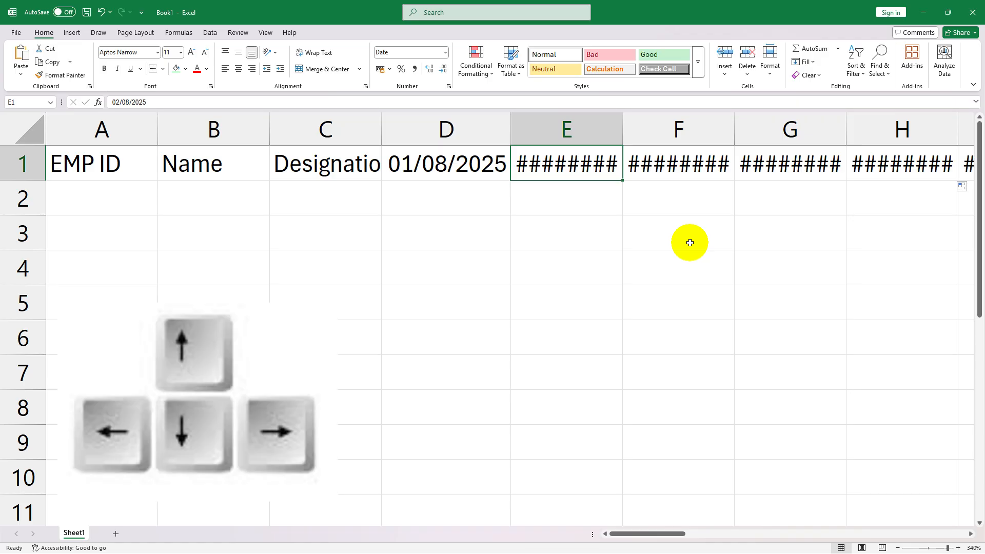
key(shift+Right)
key(shift+Right)
key(shift+Right)
key(shift+Right)
key(shift+Right)
key(shift+Right)
key(shift+Right)
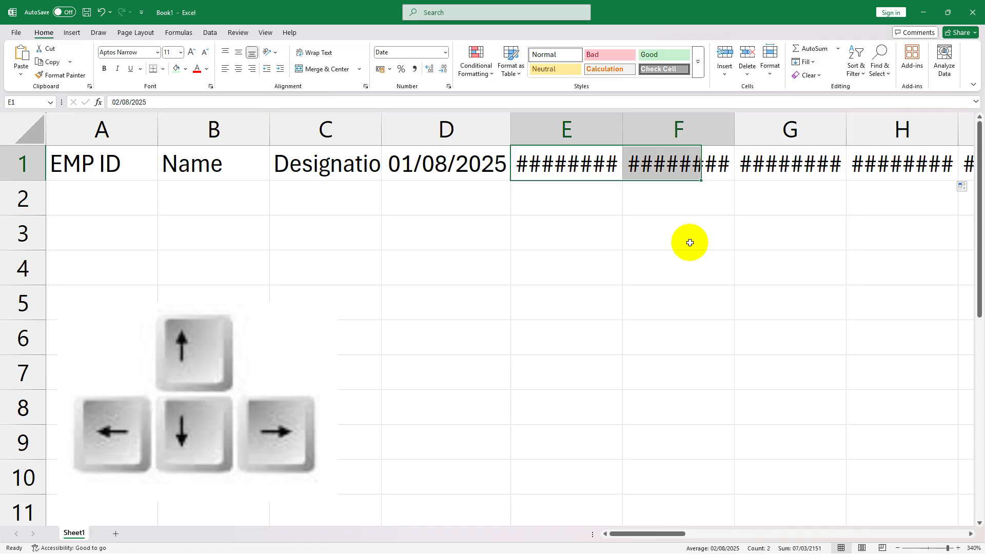
key(shift+Right)
key(shift+Right)
key(shift+Right)
key(shift+Right)
key(shift+Right)
key(shift+Right)
key(shift+Right)
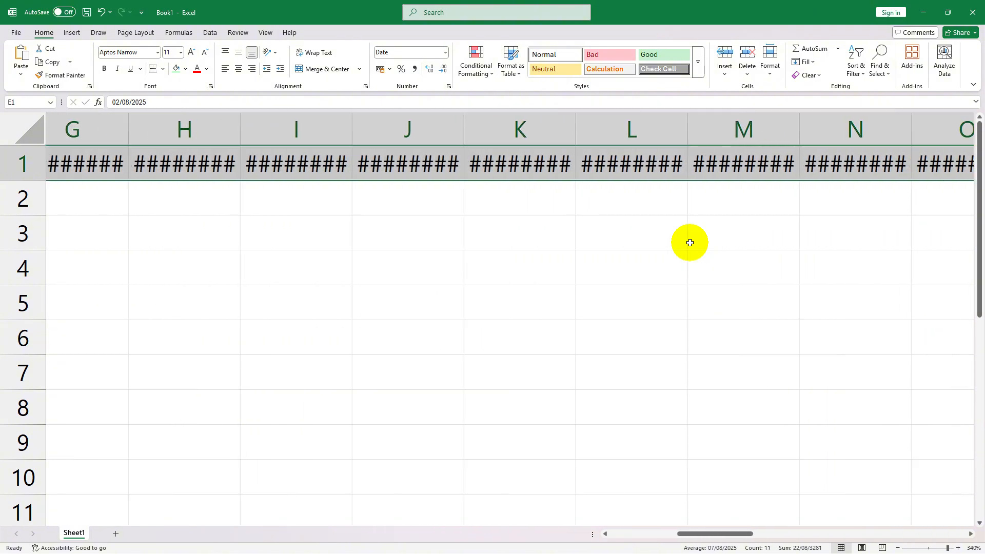
key(shift+Right)
key(shift+Right)
key(shift+Right)
key(shift+Right)
key(shift+Right)
key(shift+Right)
key(shift+Right)
key(shift+Right)
key(shift+Right)
key(shift+Right)
key(shift+Right)
key(shift+Right)
key(shift+Right)
key(shift+Right)
key(shift+Right)
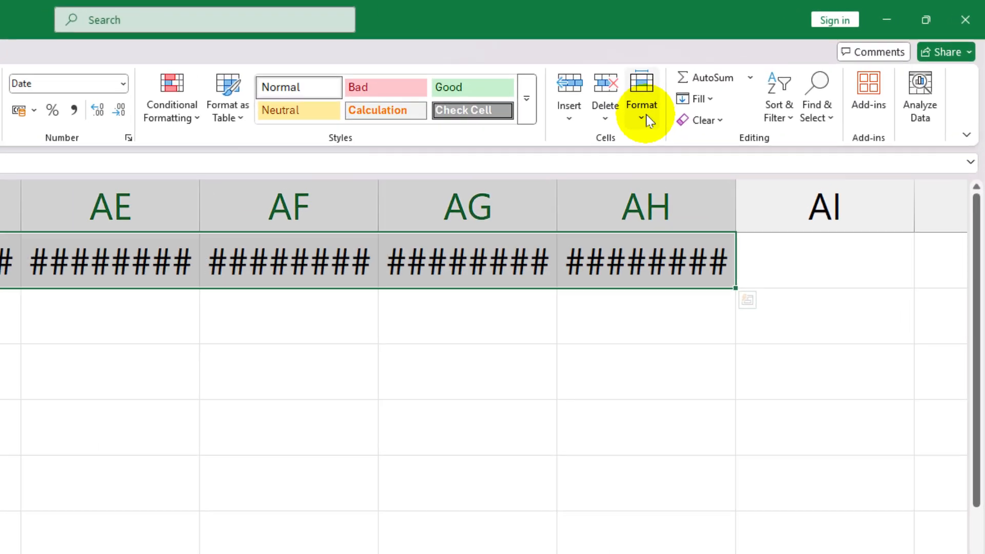
click(646, 118)
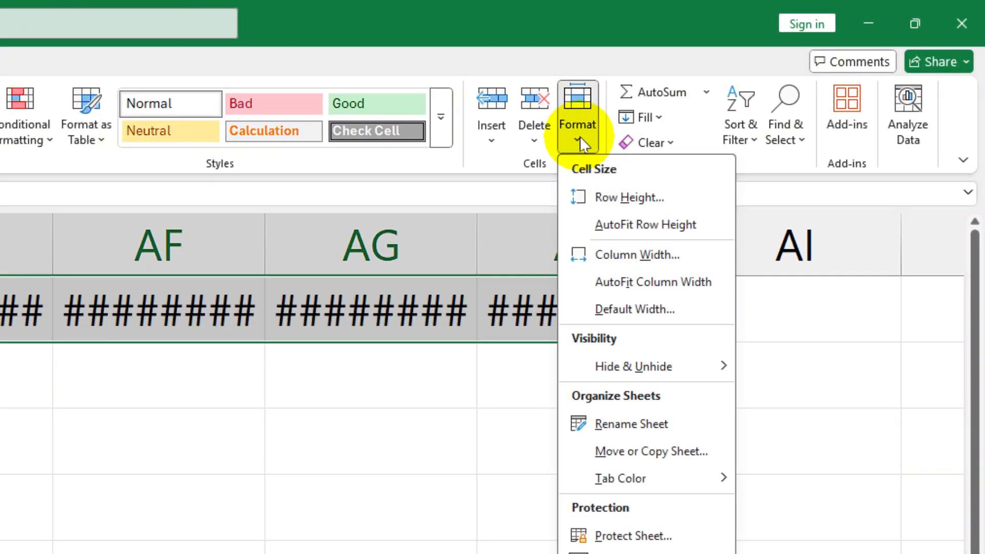
click(683, 280)
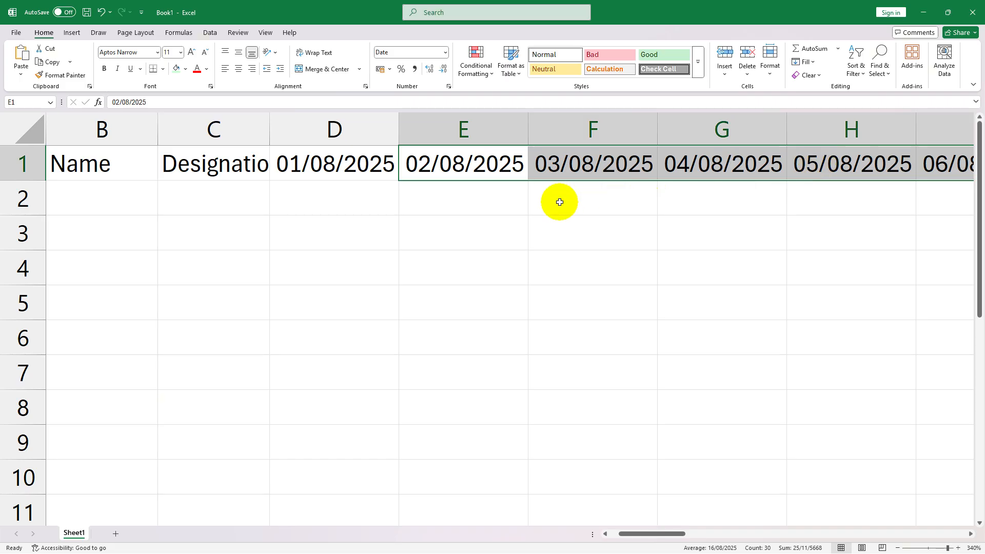
click(561, 200)
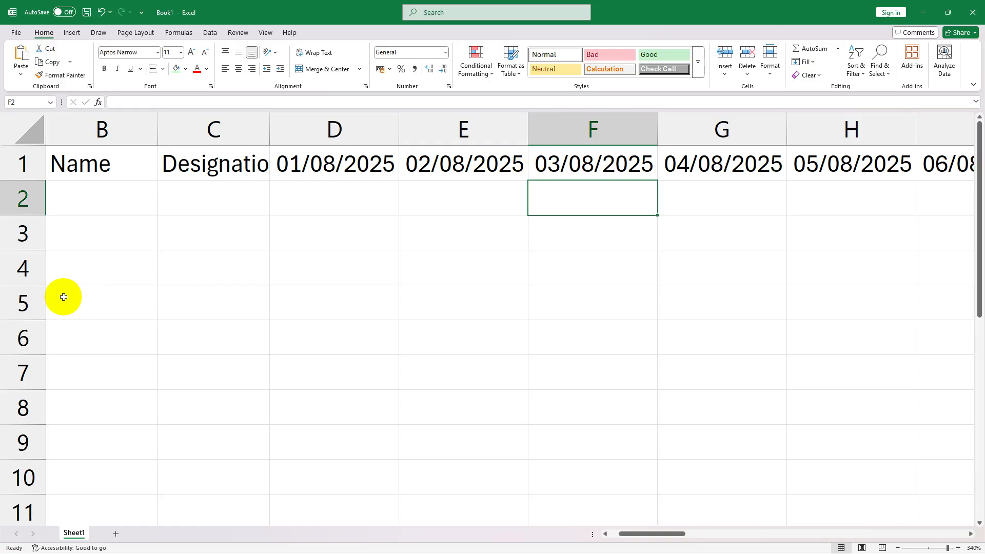
- Format the dates in D1 to AH1 with the English (United States) date type 14-Mar
scroll(65, 296, left, 1)
click(442, 166)
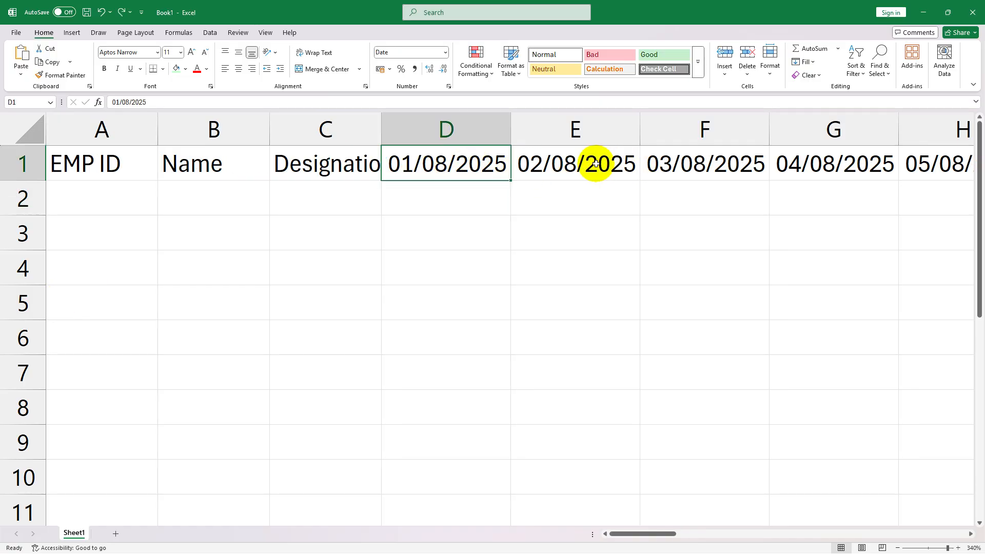
drag(436, 163, 438, 110)
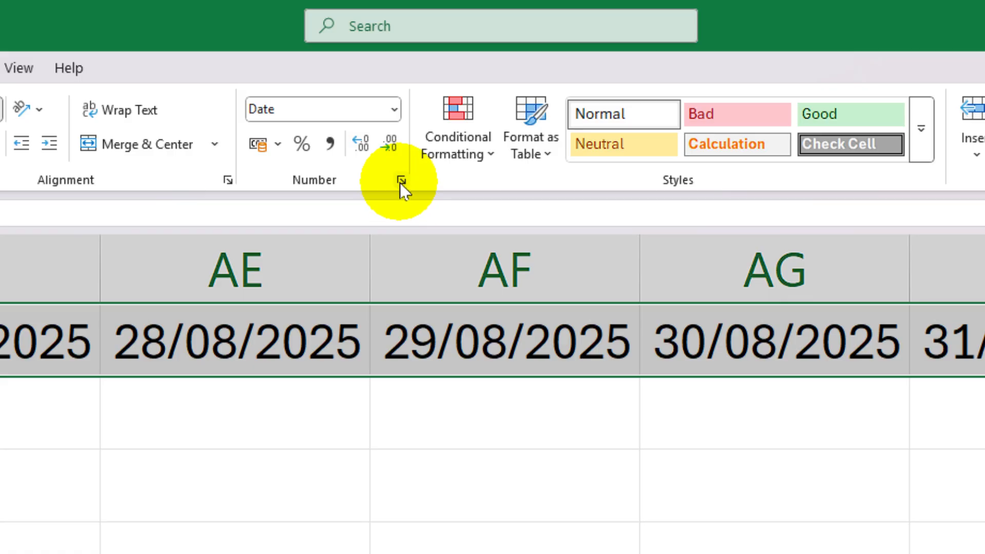
click(401, 180)
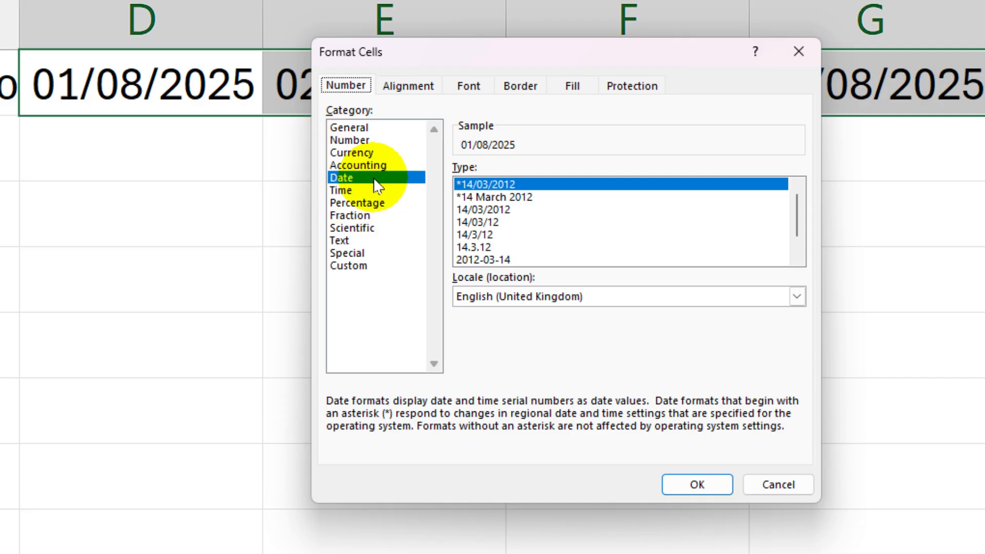
click(626, 302)
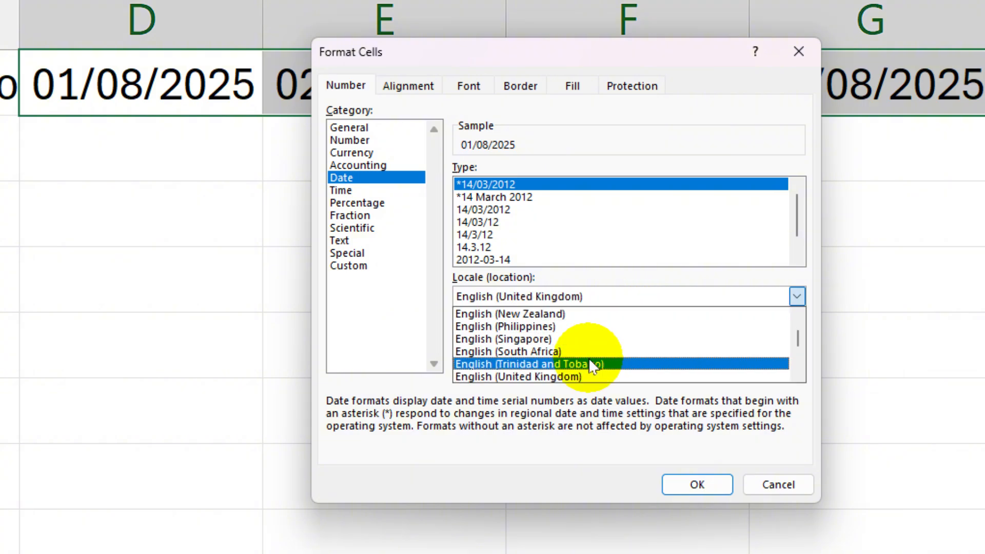
scroll(589, 359, up, 1)
scroll(588, 359, up, 1)
scroll(564, 365, down, 2)
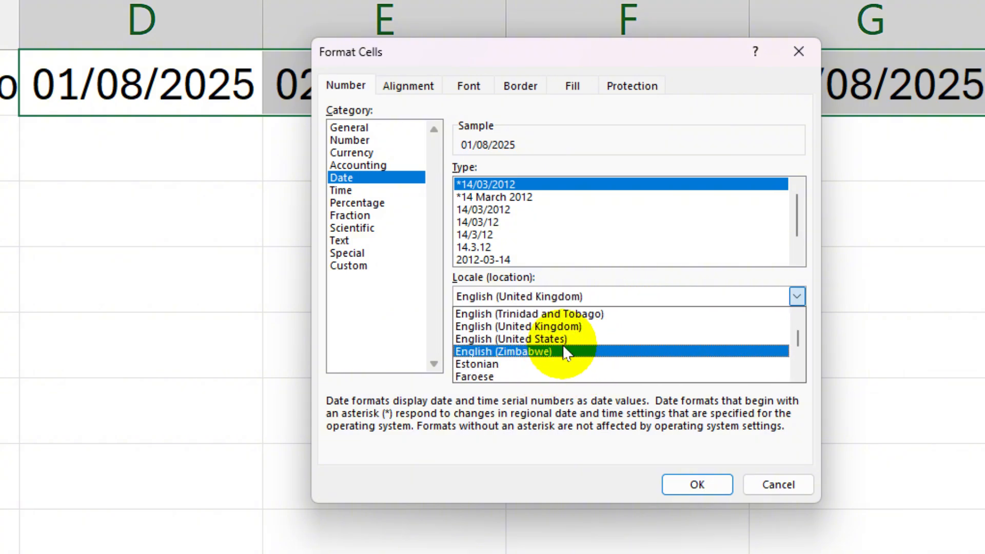
click(590, 341)
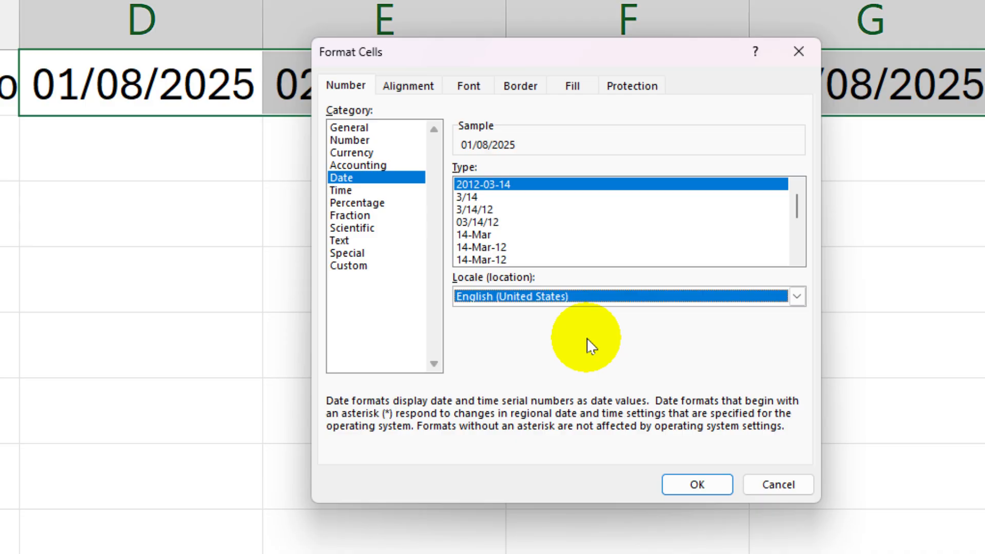
click(473, 235)
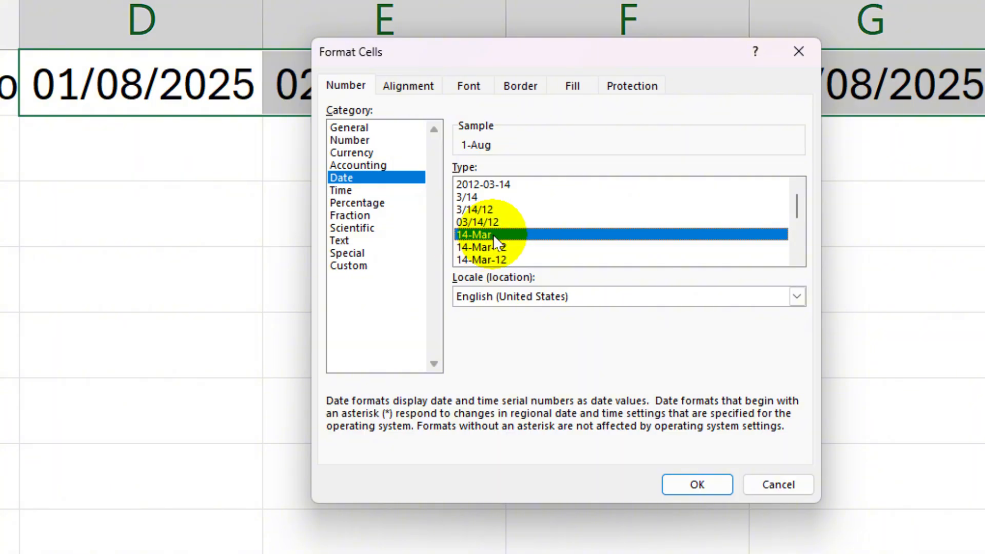
click(697, 484)
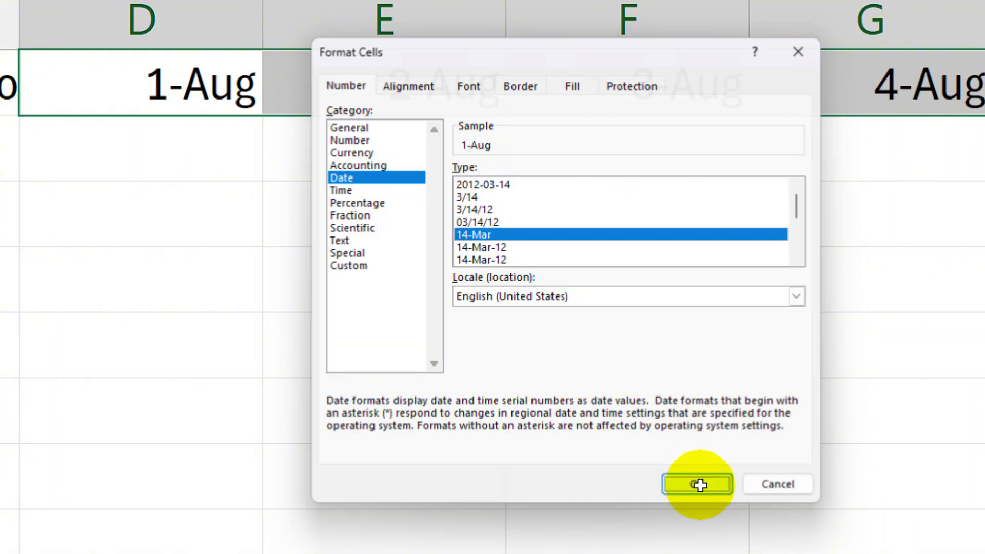
click(328, 88)
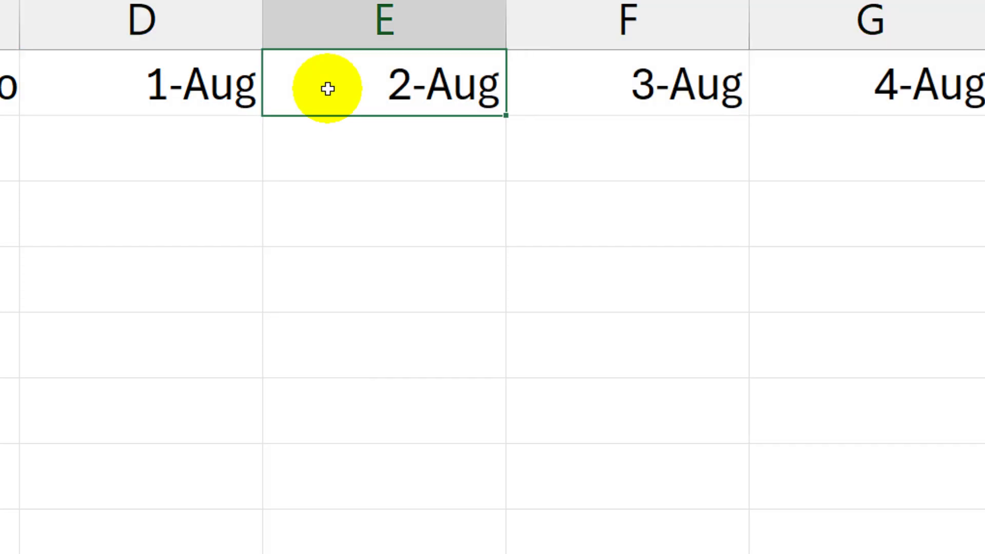
- AutoFit the widths of columns A to AH to the row 1 headers, from EMP ID through 31-Aug
click(82, 163)
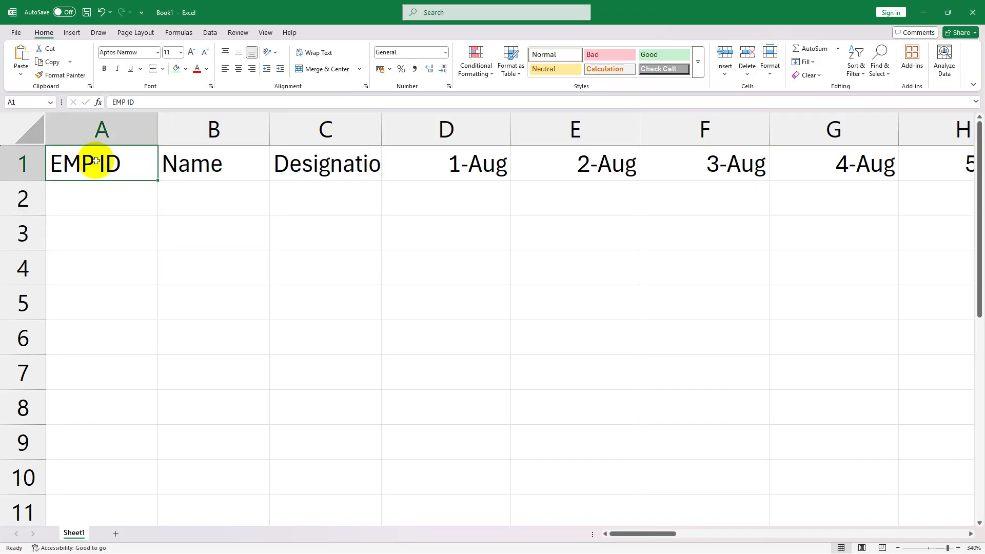
drag(96, 160, 796, 169)
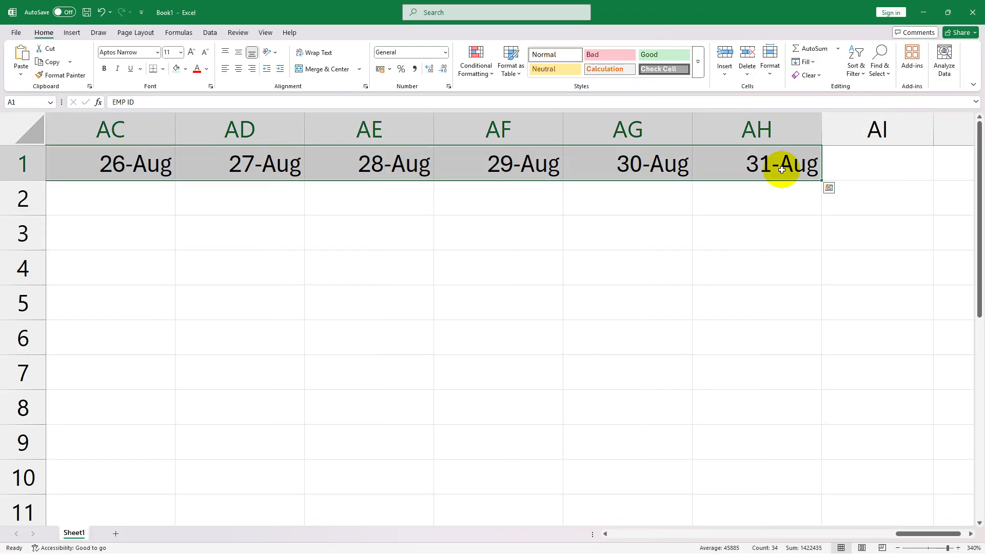
click(773, 74)
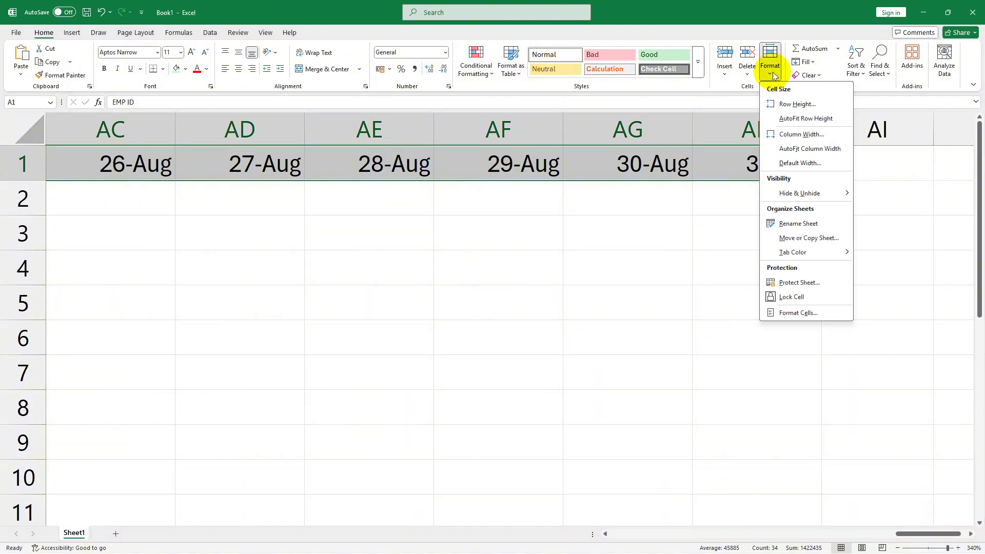
click(831, 153)
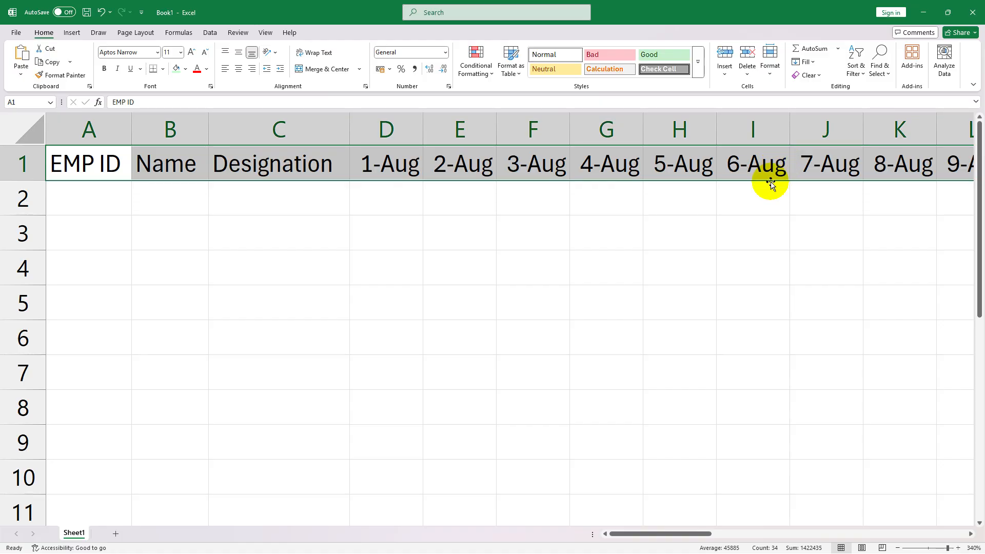
click(704, 187)
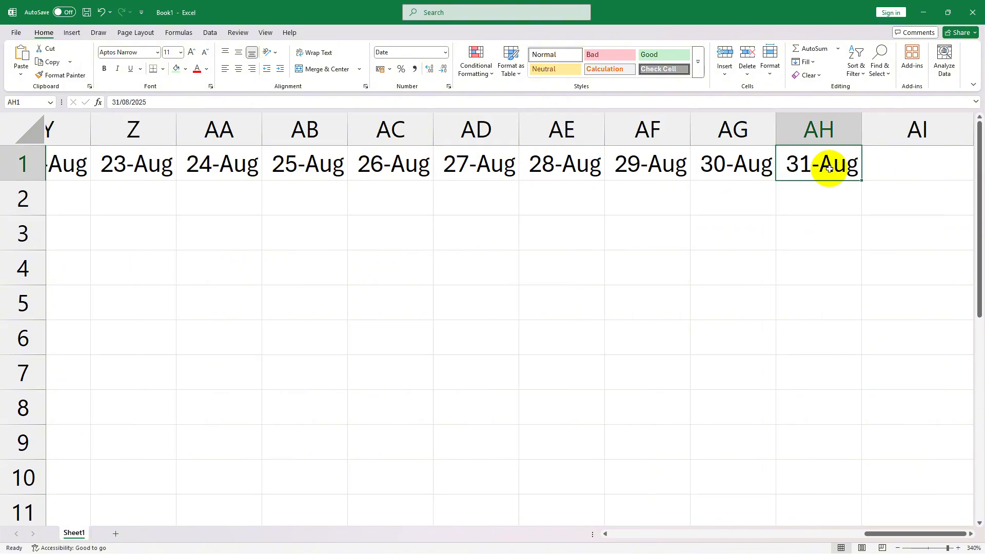
- Enter the headers Total Days, Absent, Half Day, Leave and Present in cells AI1 to AM1
click(895, 163)
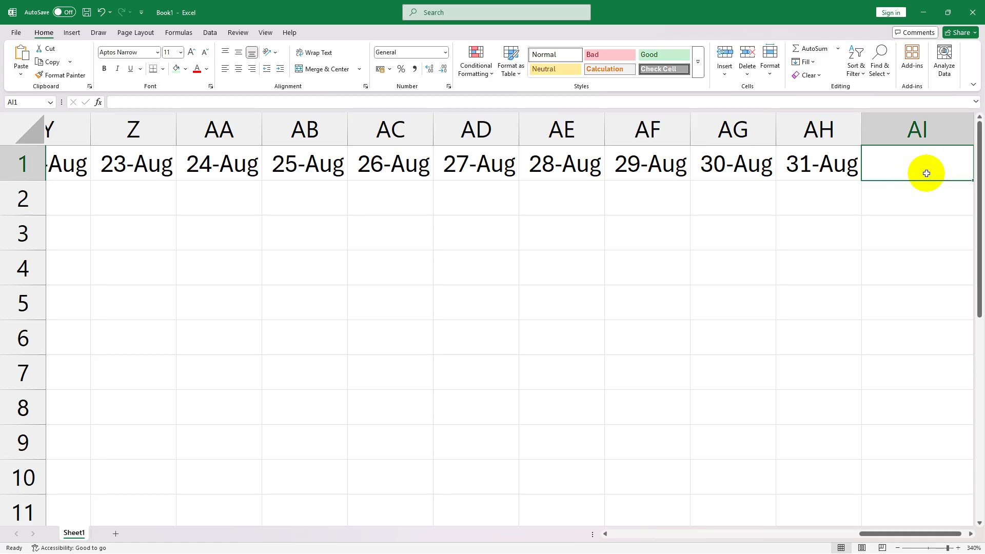
text(Total Days)
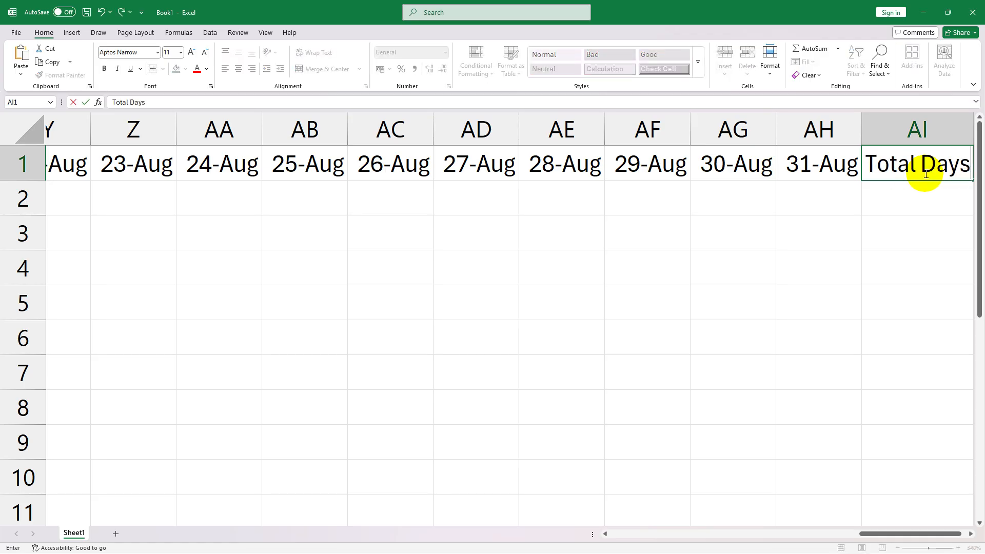
key(Tab)
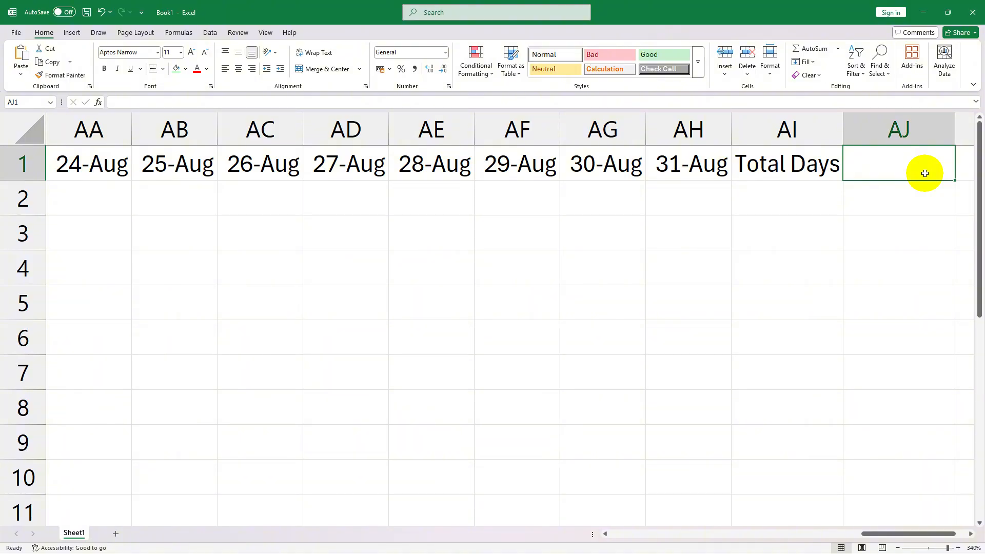
text(Absent)
key(Tab)
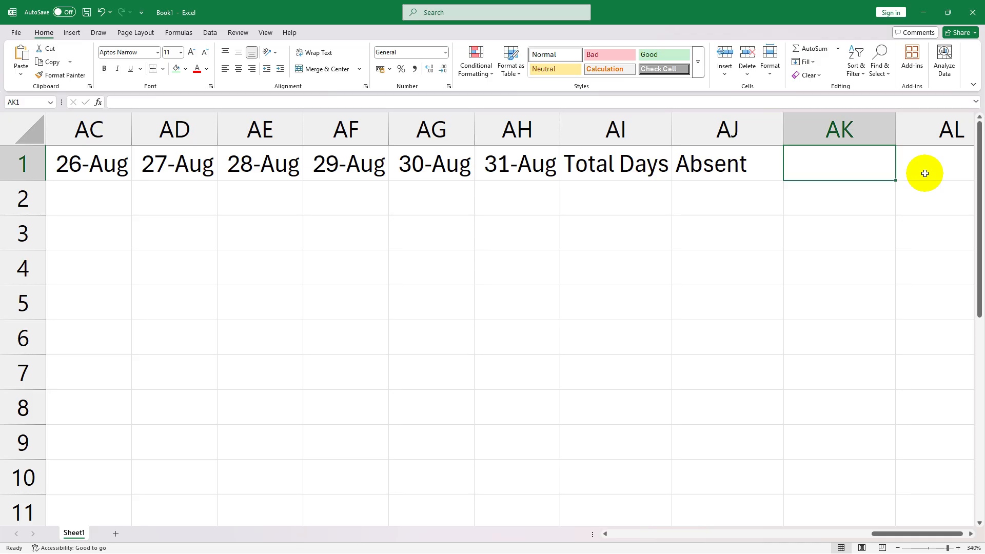
text(Half Day)
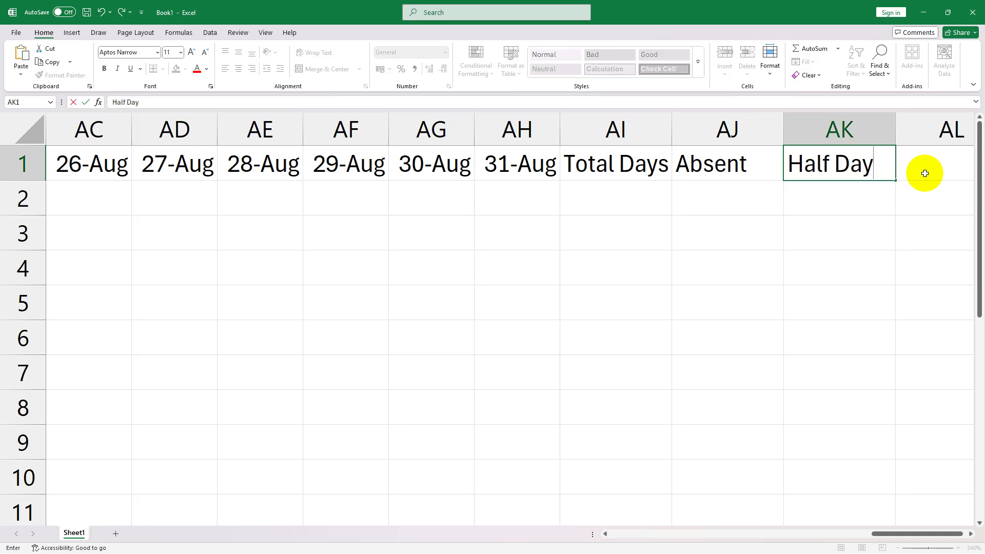
key(Tab)
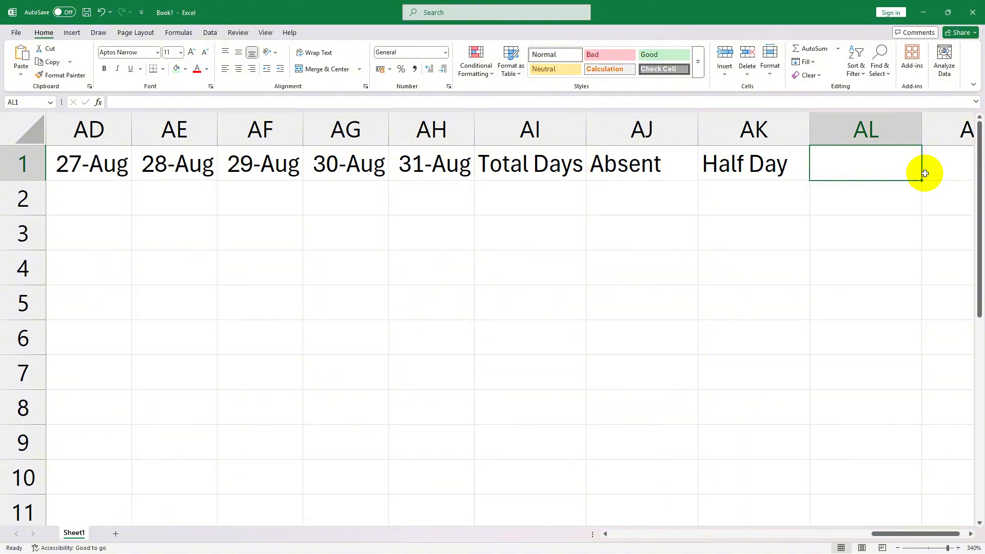
text(Leave)
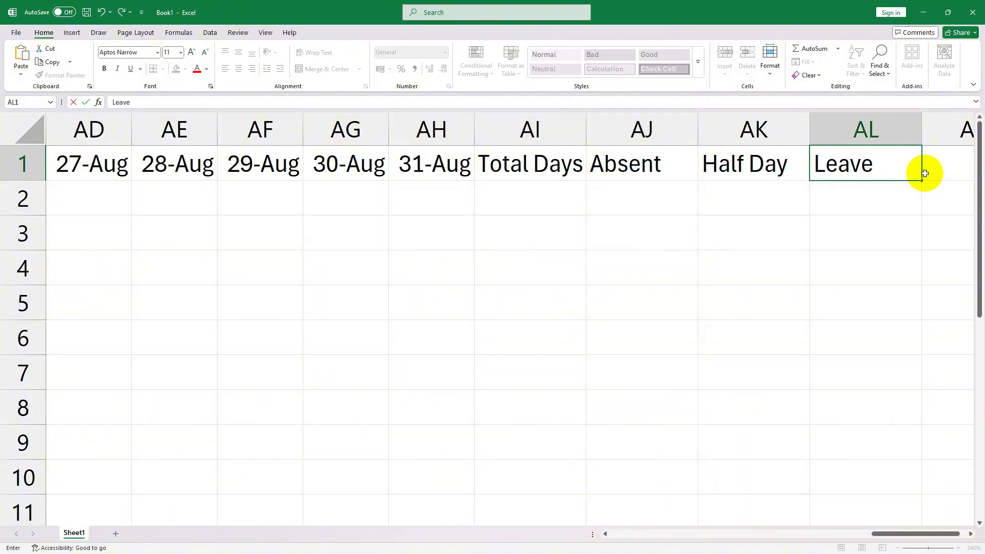
key(Tab)
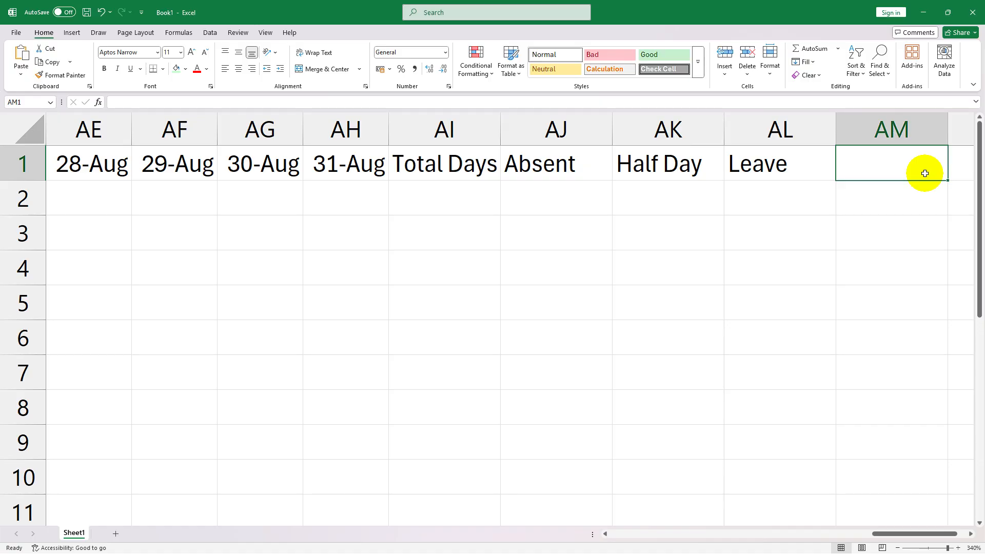
text(Present)
click(645, 229)
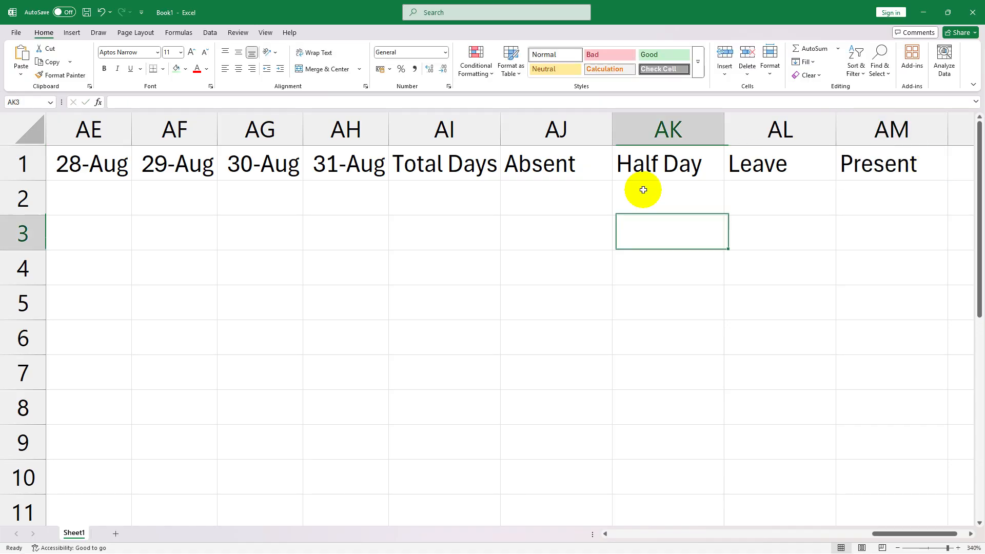
- AutoFit the widths of columns AJ to AM to the headers Absent, Half Day, Leave and Present
drag(543, 162, 903, 161)
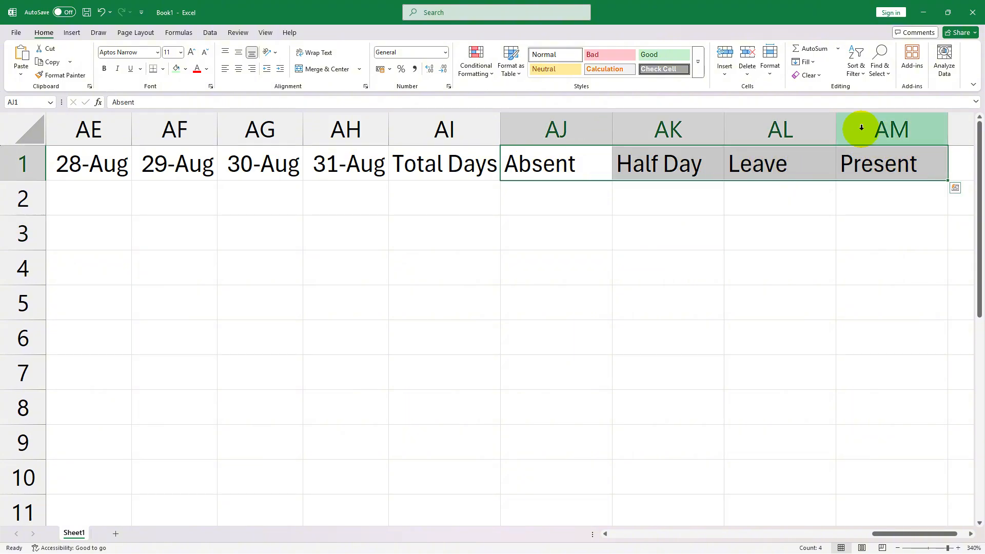
click(774, 72)
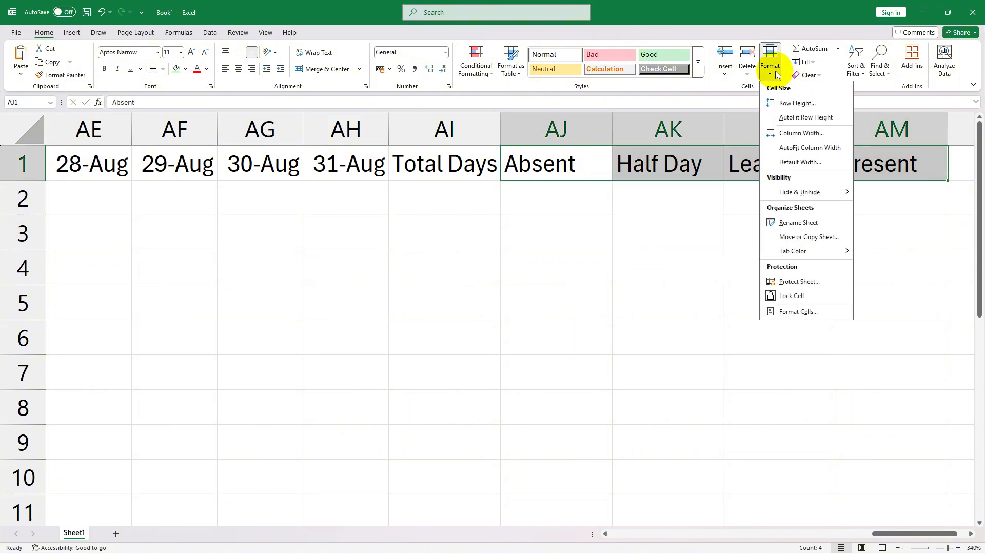
click(808, 149)
click(722, 232)
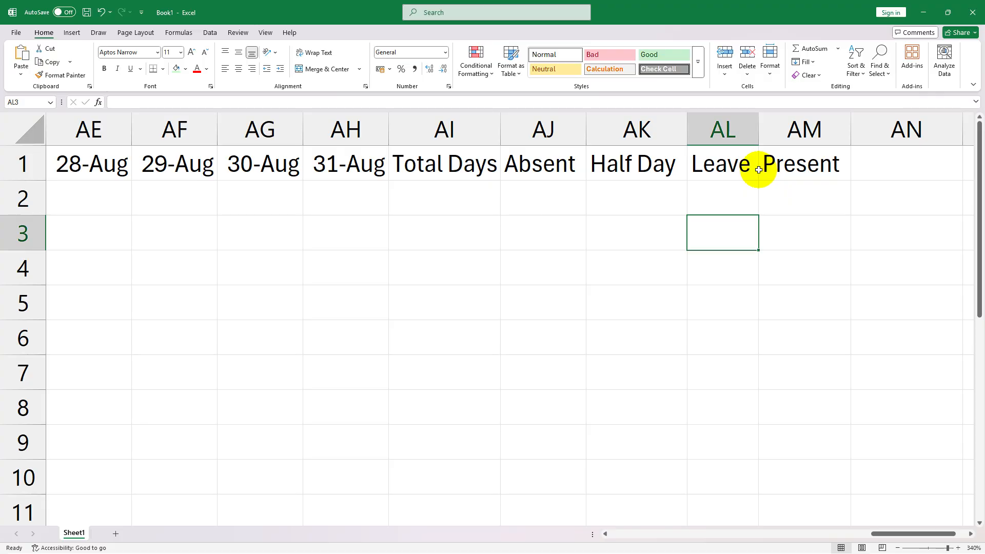
- Enter the first employee's ID and full name in A2 and B2, and the designation Developer in C2
key(ctrl+Home)
click(119, 205)
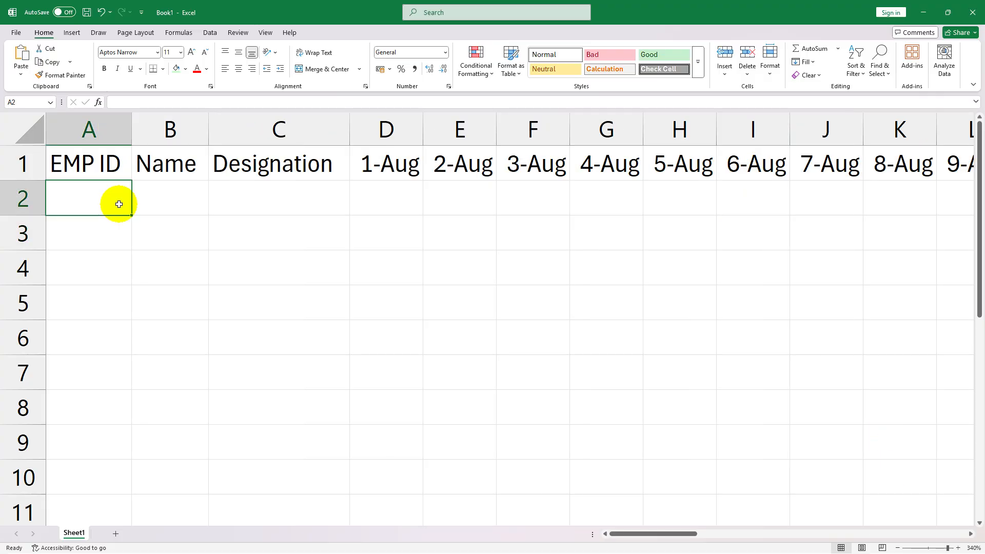
click(97, 207)
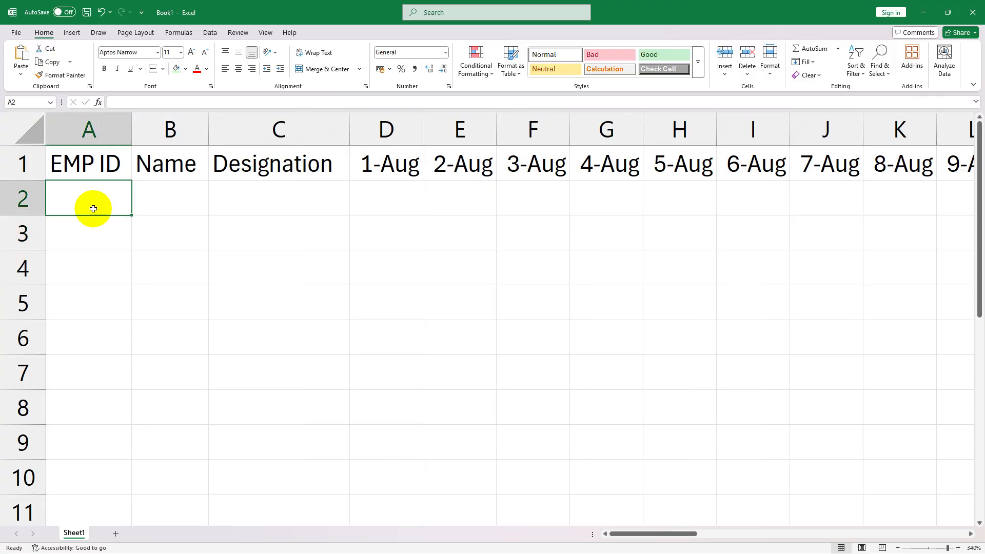
text(E001)
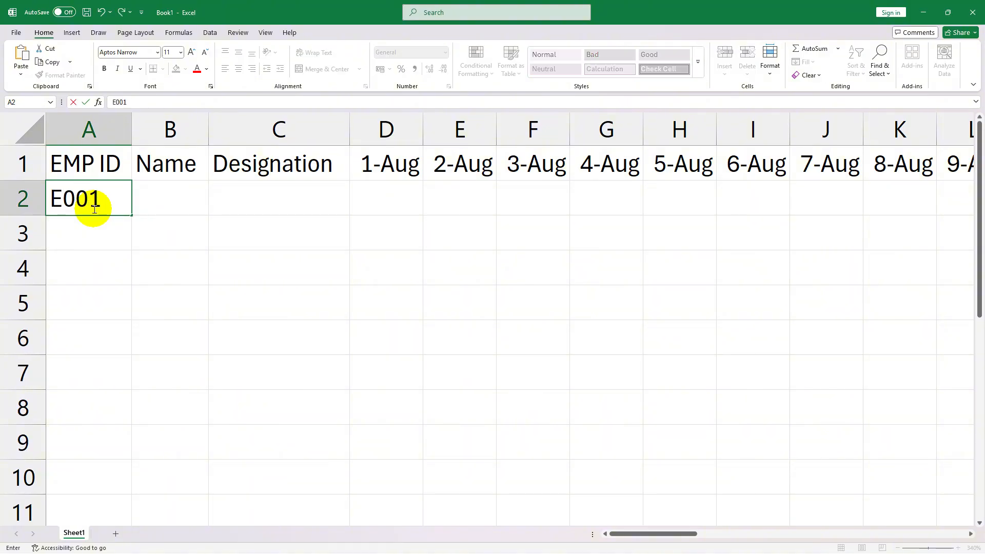
key(Tab)
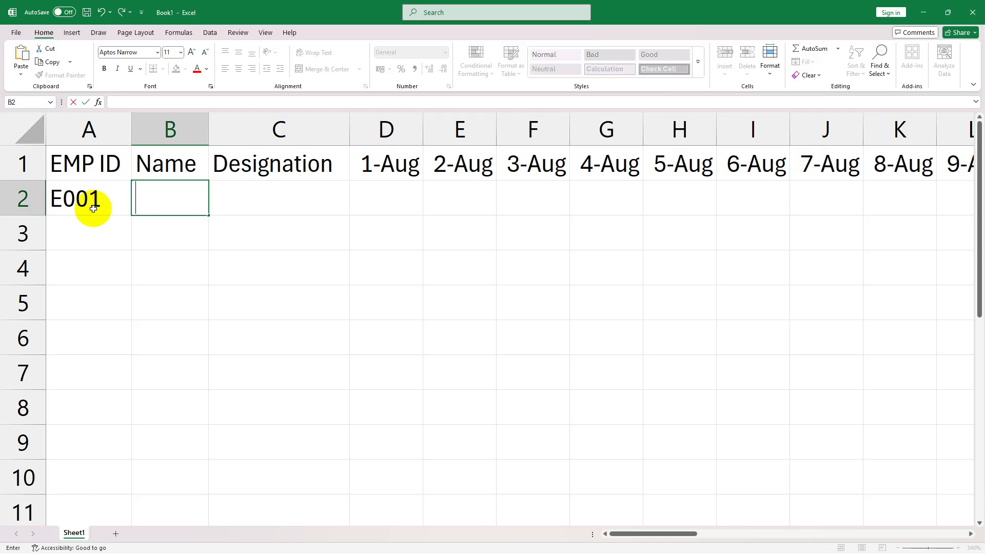
text(Amit Sharma)
key(Tab)
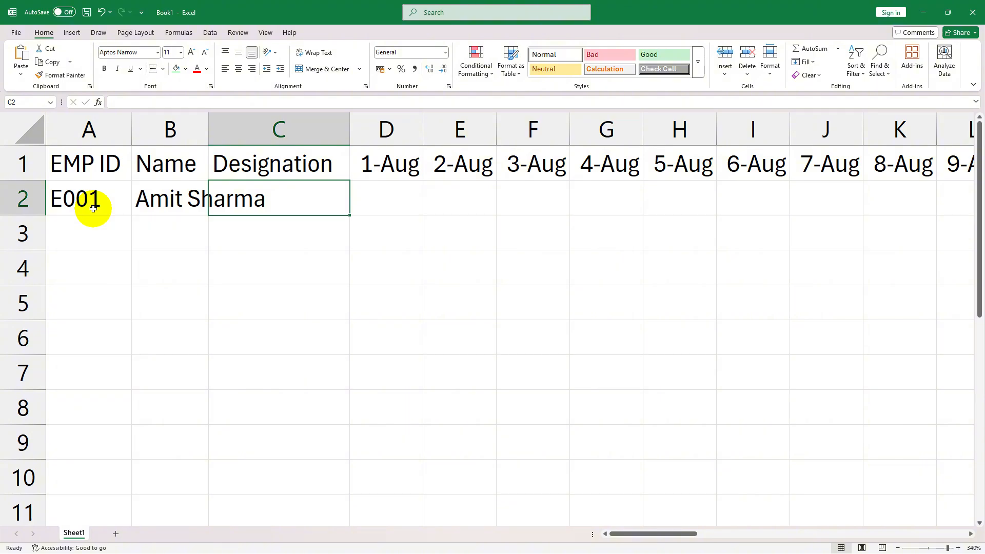
text(Developer)
key(Tab)
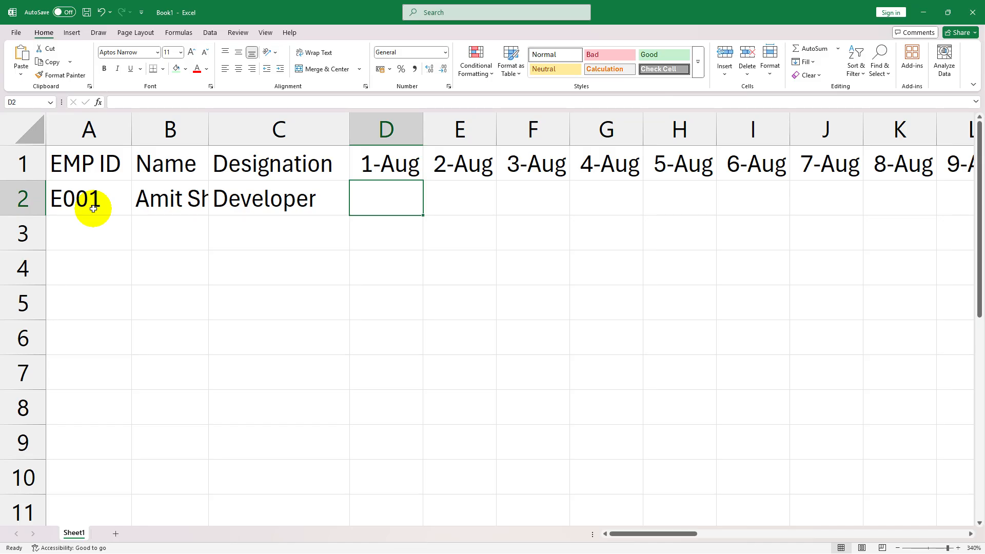
- Mark the first employee's attendance in row 2 as P for 1-Aug and 2-Aug, A for 4-Aug and P for 5-Aug
text(P)
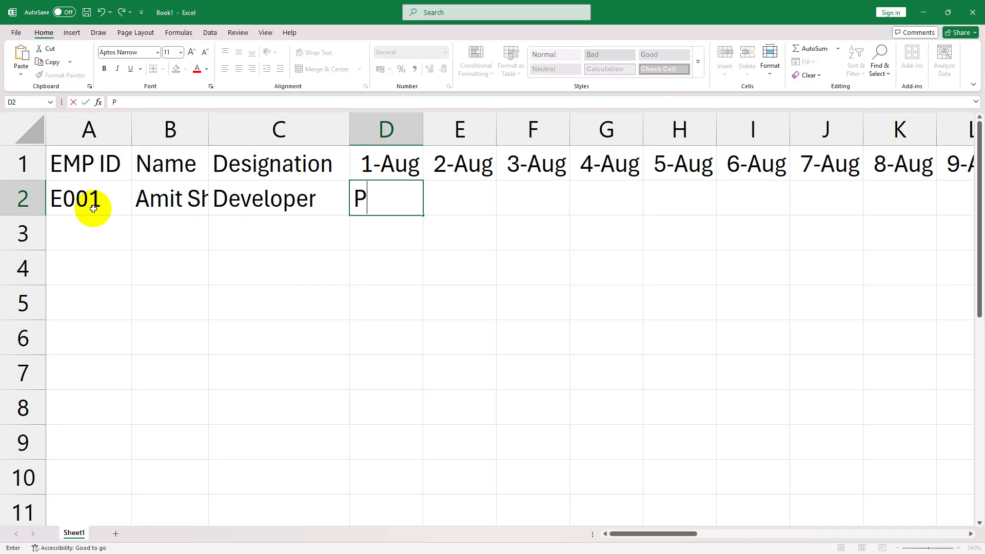
key(Tab)
key(Tab)
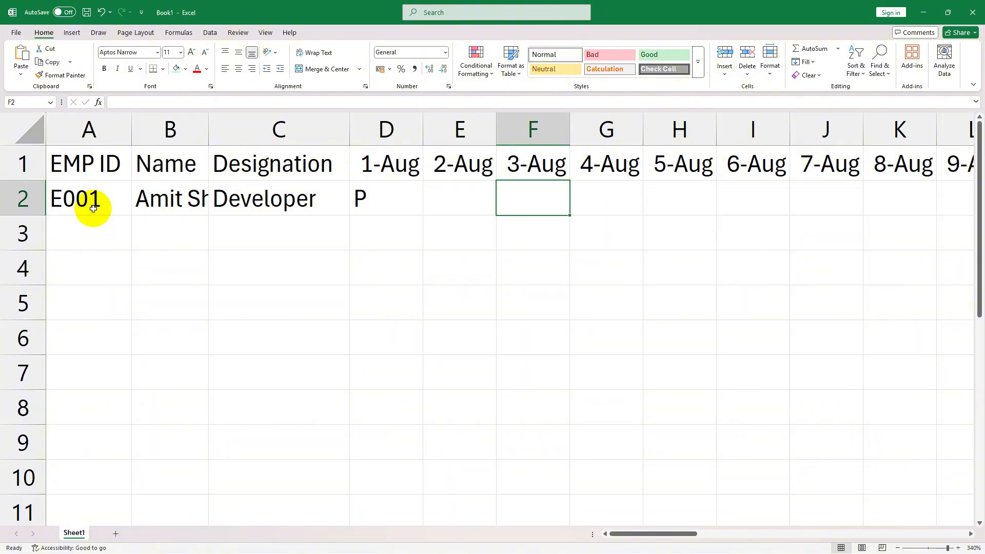
key(Left)
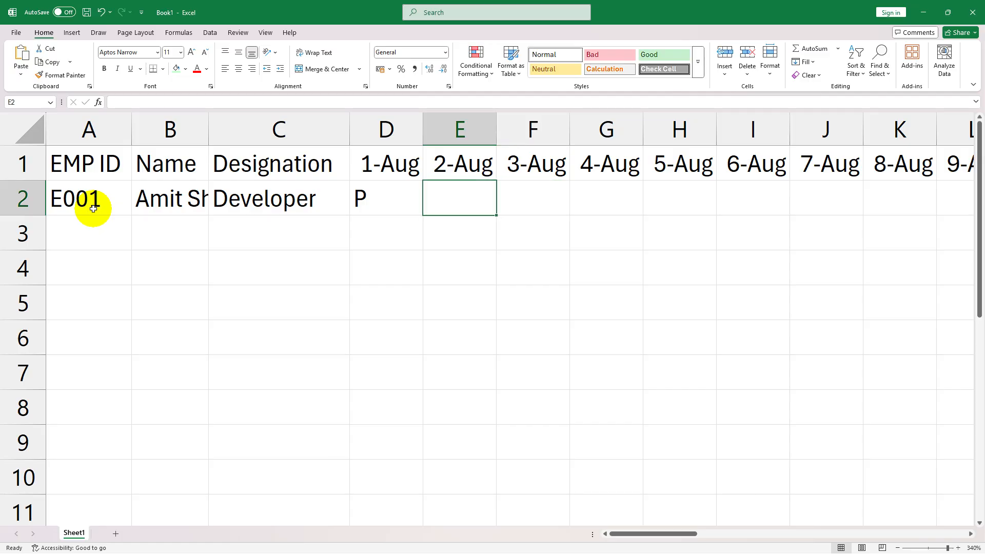
text(P)
key(Tab)
key(Tab)
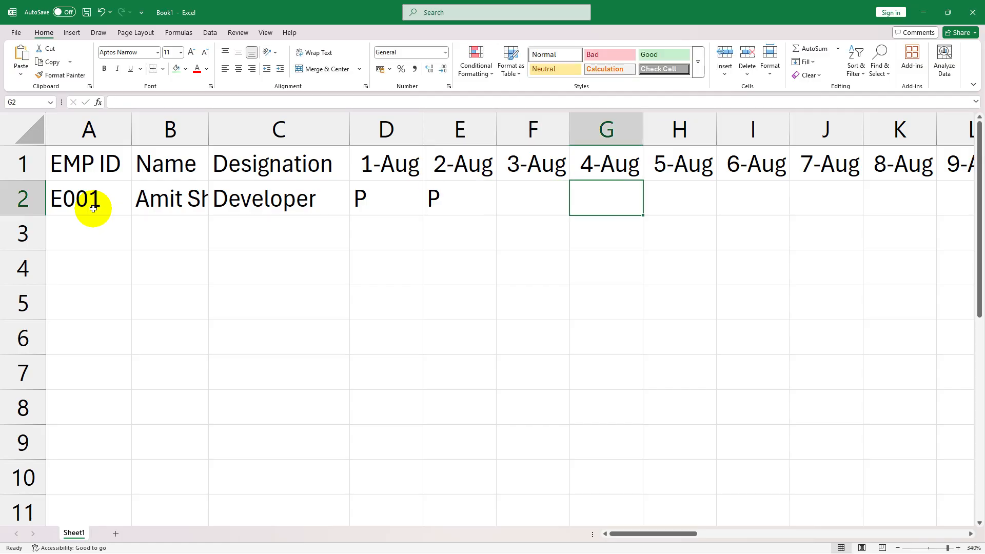
text(A)
key(Tab)
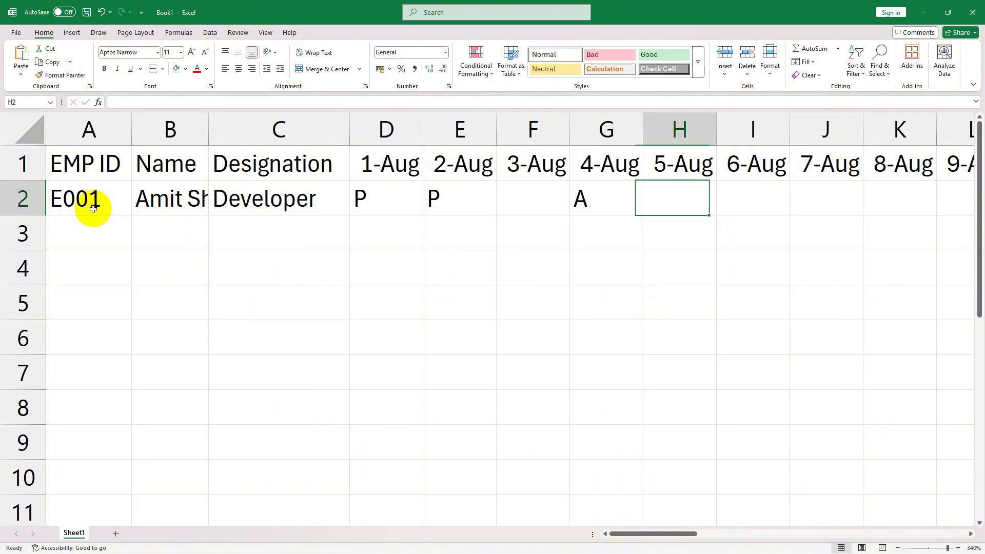
text(P)
key(Tab)
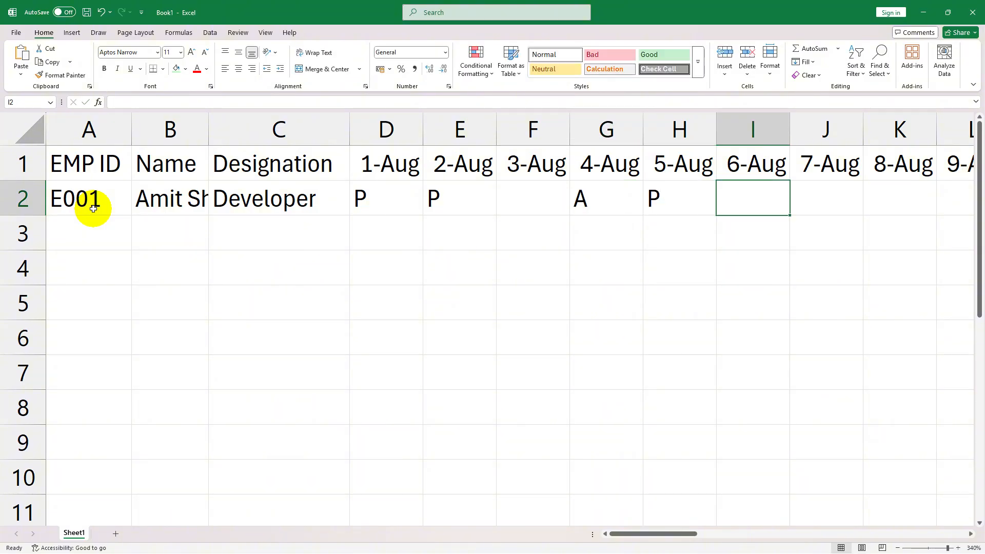
- Mark the first employee's attendance in row 2 as L for 6-Aug, P for 7-Aug and 8-Aug, and H for 9-Aug
text(L)
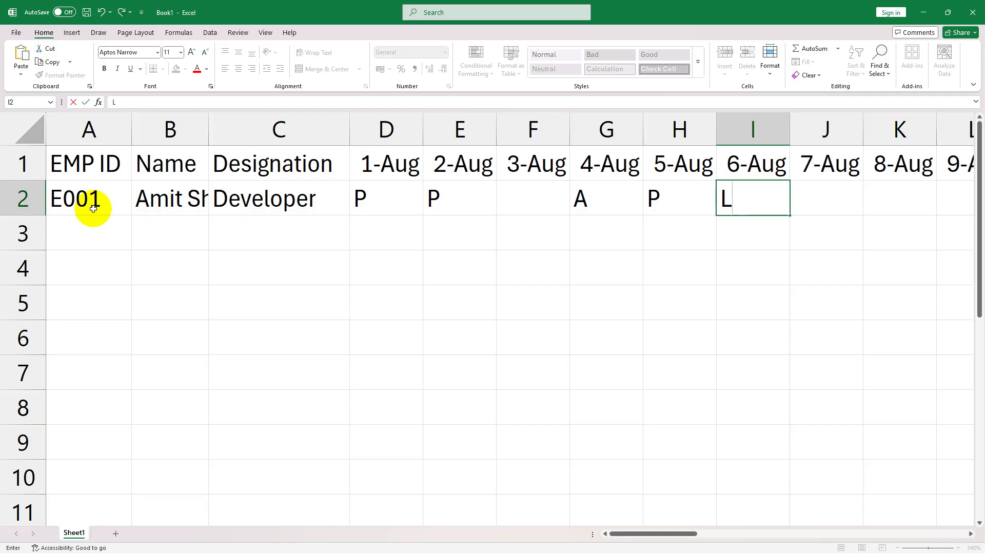
key(Left)
key(Left)
key(Left)
key(Left)
key(Right)
key(Right)
key(Right)
key(Right)
key(Right)
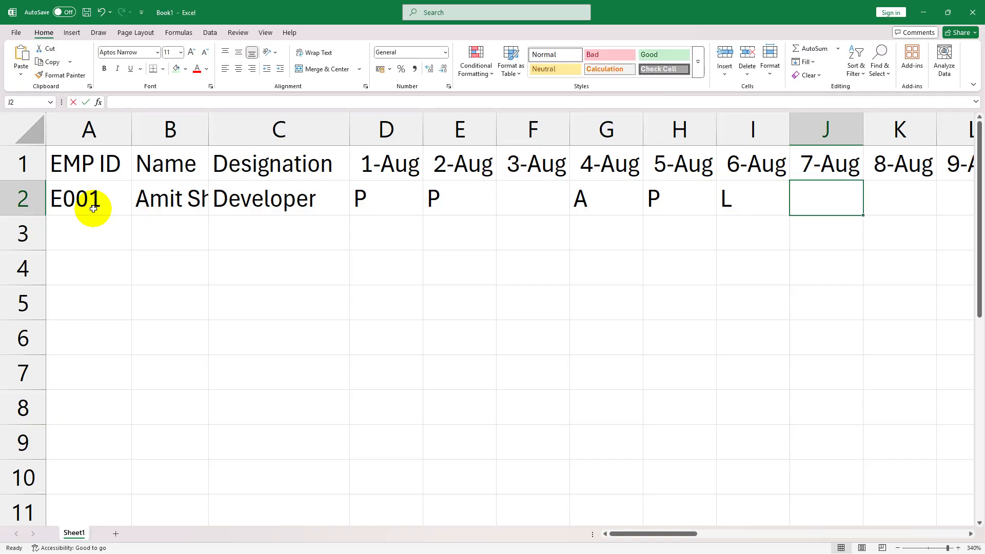
text(P)
key(Tab)
text(P)
key(Tab)
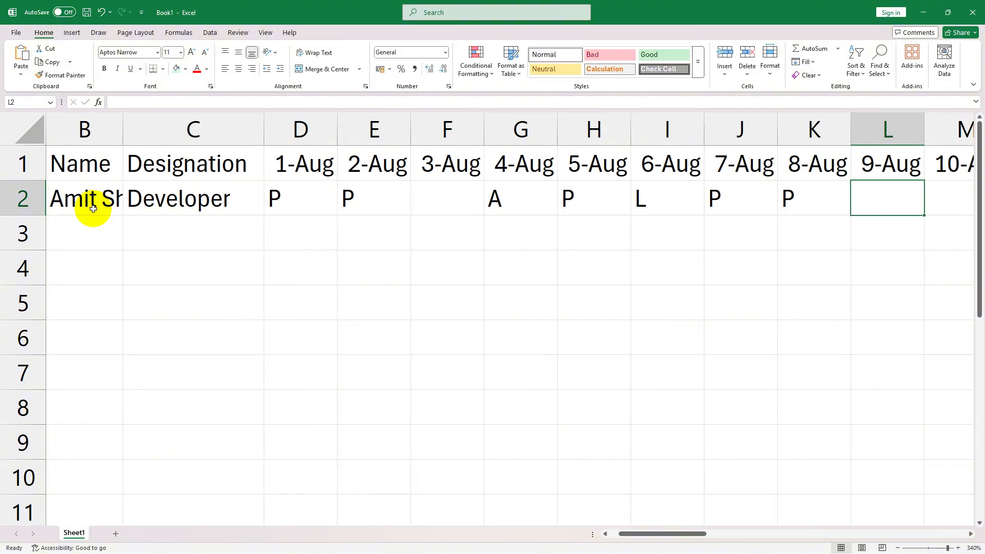
text(H)
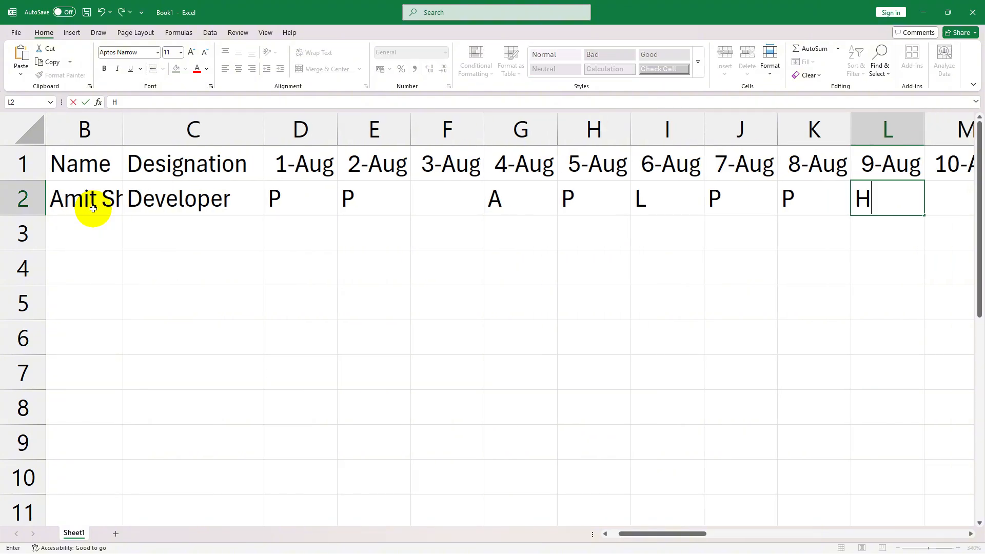
key(Tab)
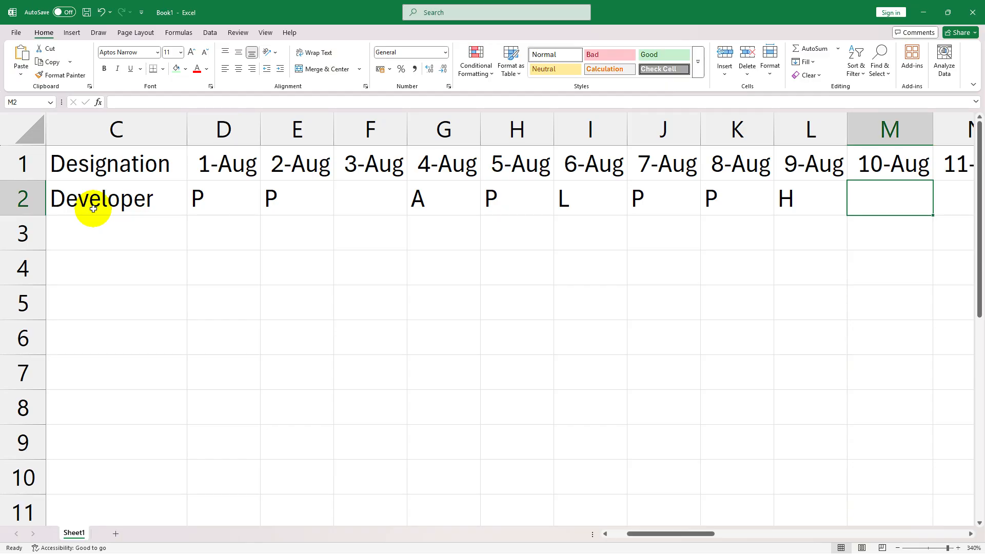
- Mark the first employee P for 10-Aug through 26-Aug, H for 27-Aug and P for 28-Aug through 31-Aug in row 2
text(P	P	P	P	P	P	P	P	P	P	P	P	P	P	P	P	P	)
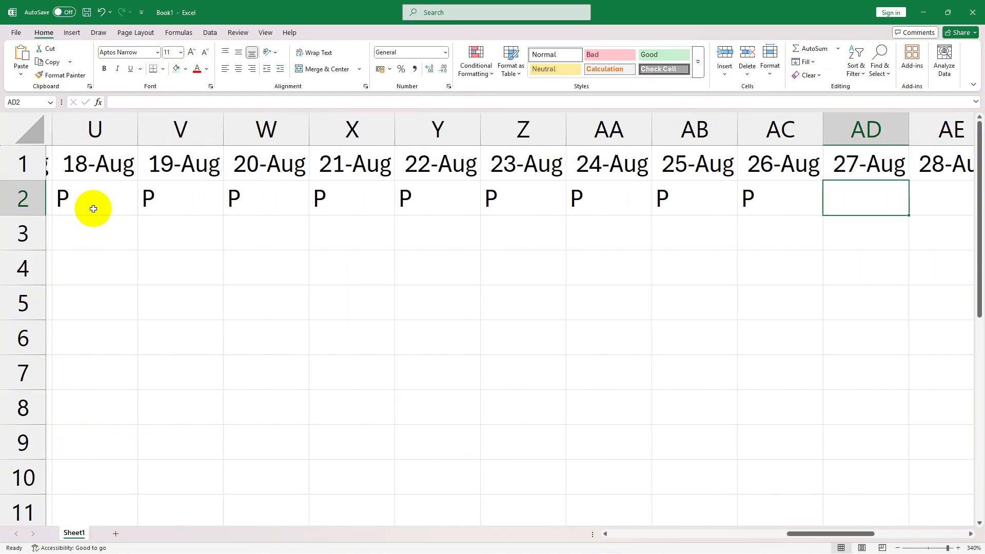
text(H	P	P	P	P)
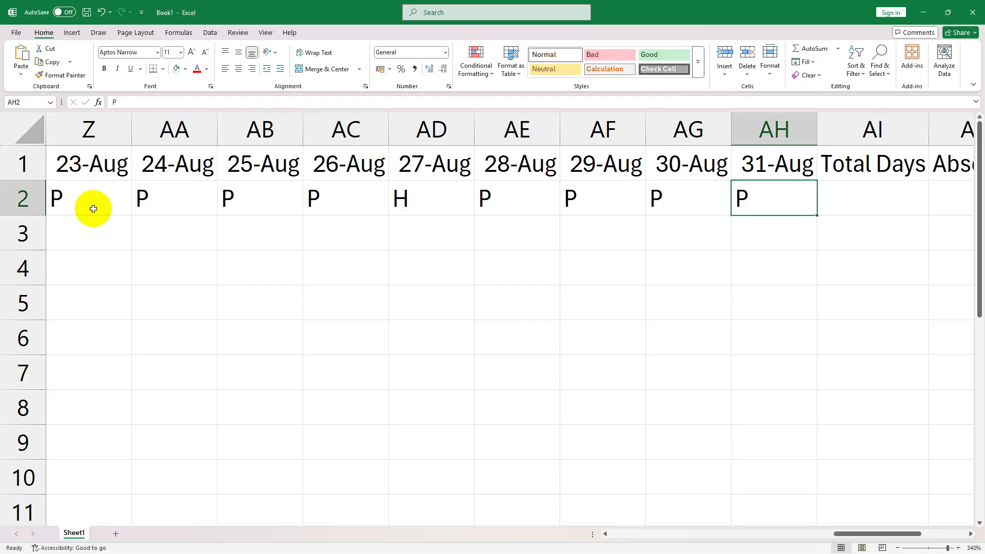
key(Tab)
key(Tab)
key(Tab)
key(Left)
key(Left)
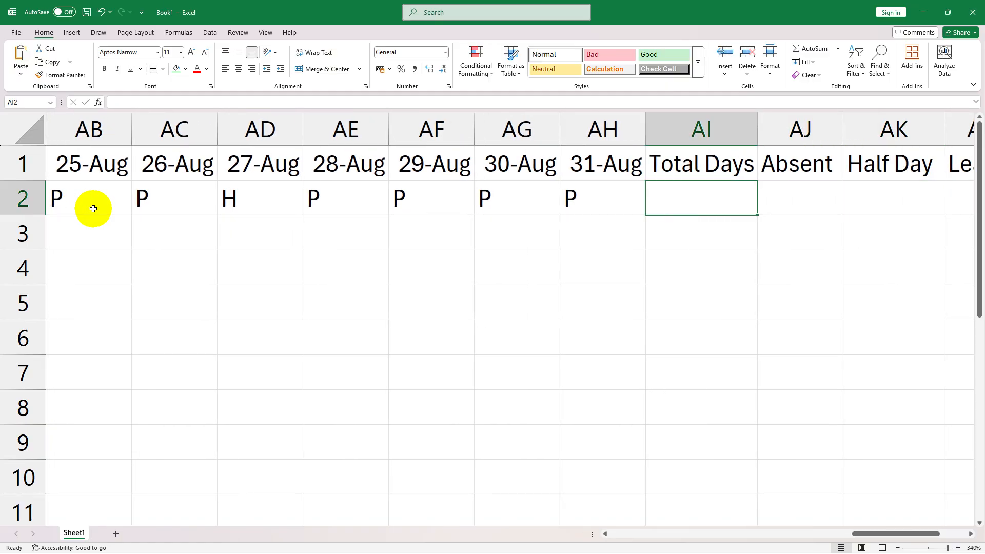
- Enter =COUNTA(D2:AH2) under Total Days in AI2 and fill the formula down to AI6
double_click(780, 205)
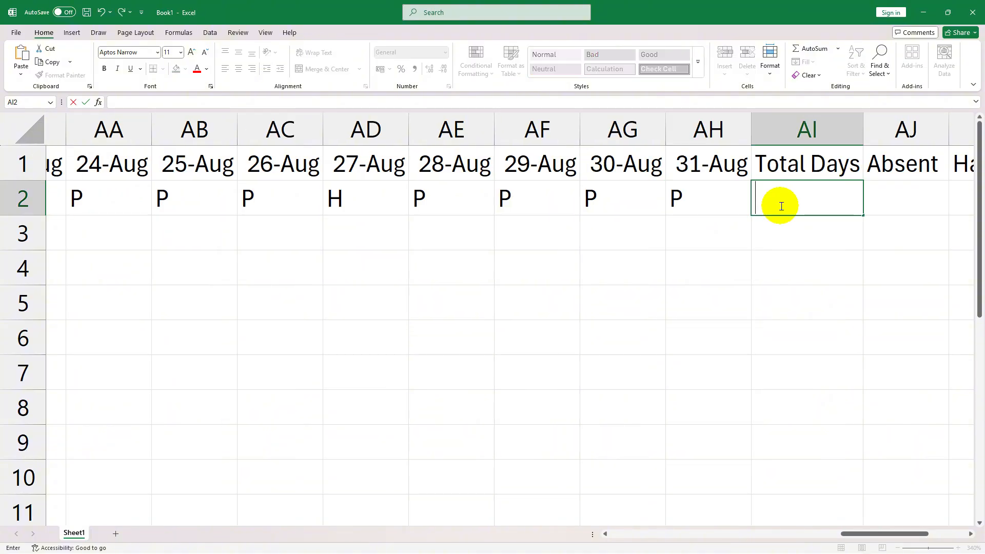
text(=)
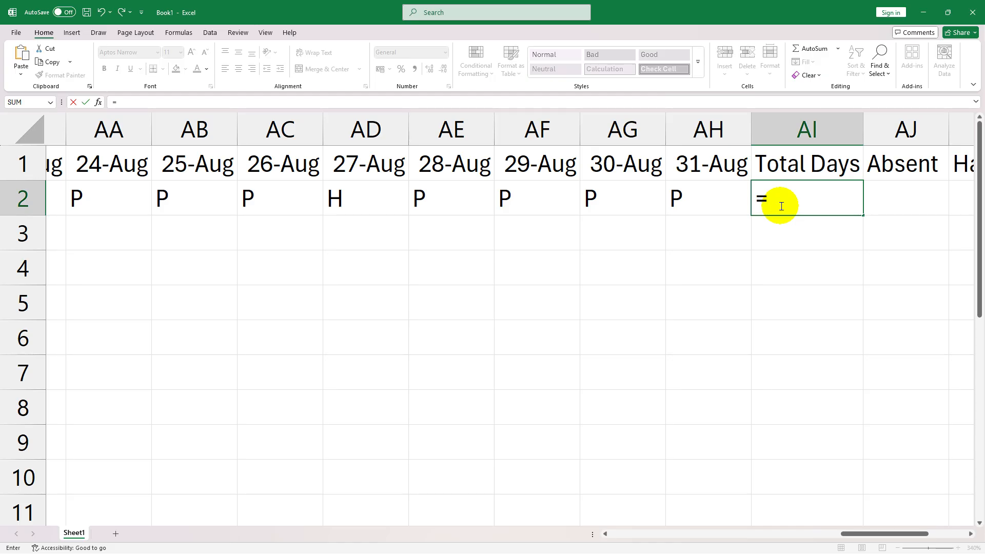
text(counta)
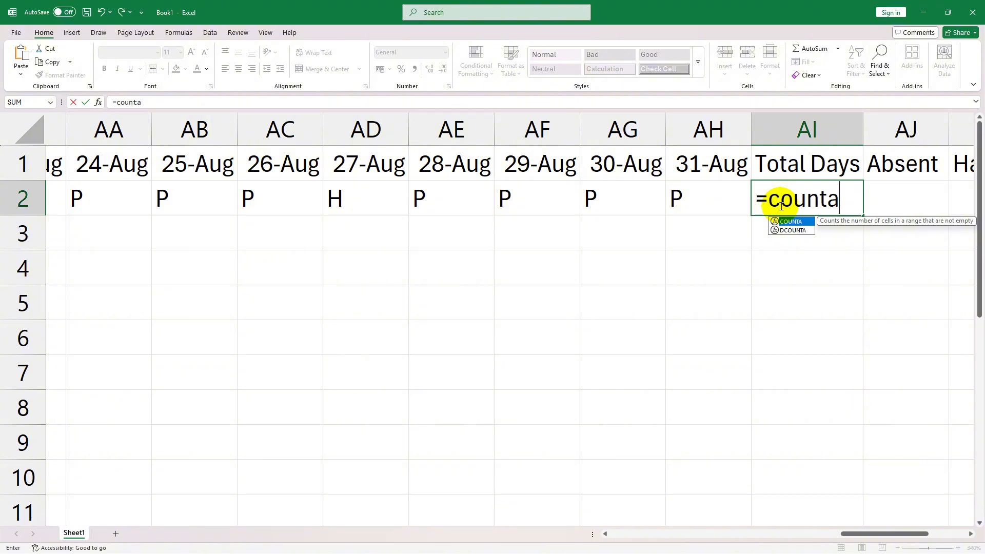
key(Tab)
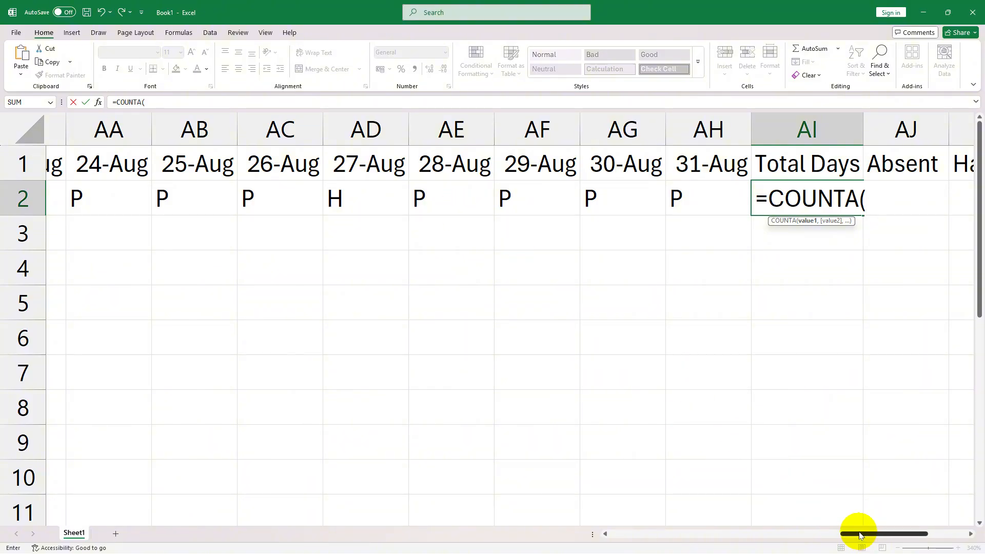
drag(861, 535, 604, 511)
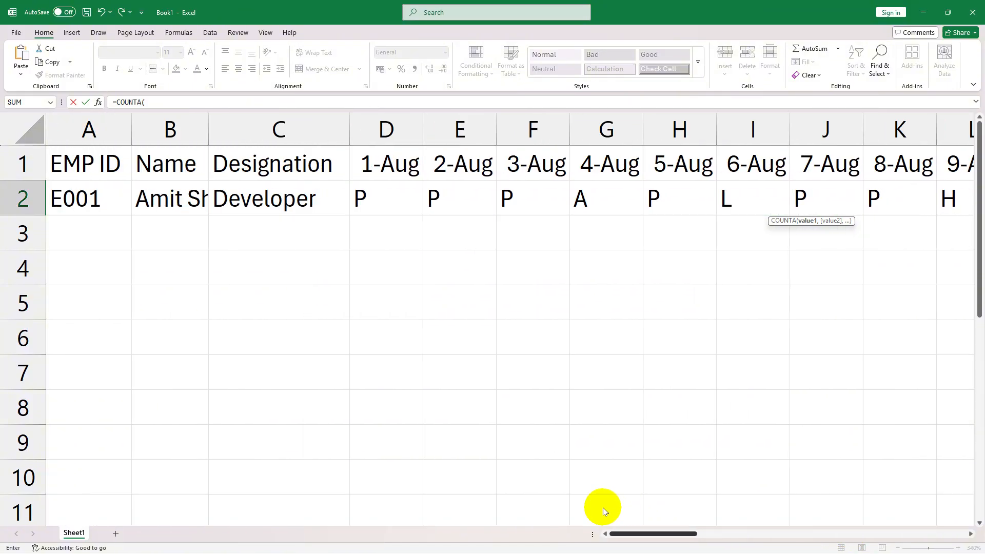
click(376, 197)
drag(378, 196, 778, 201)
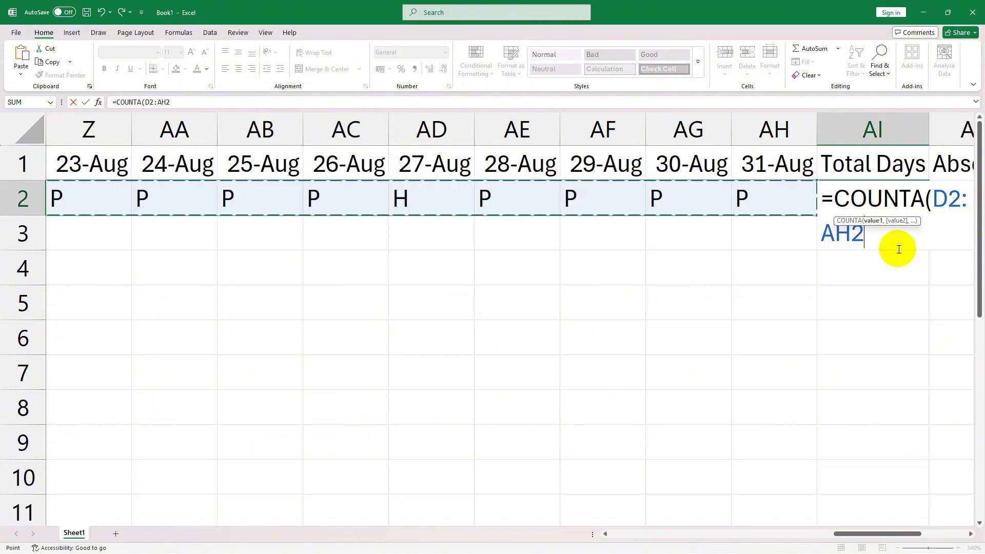
text())
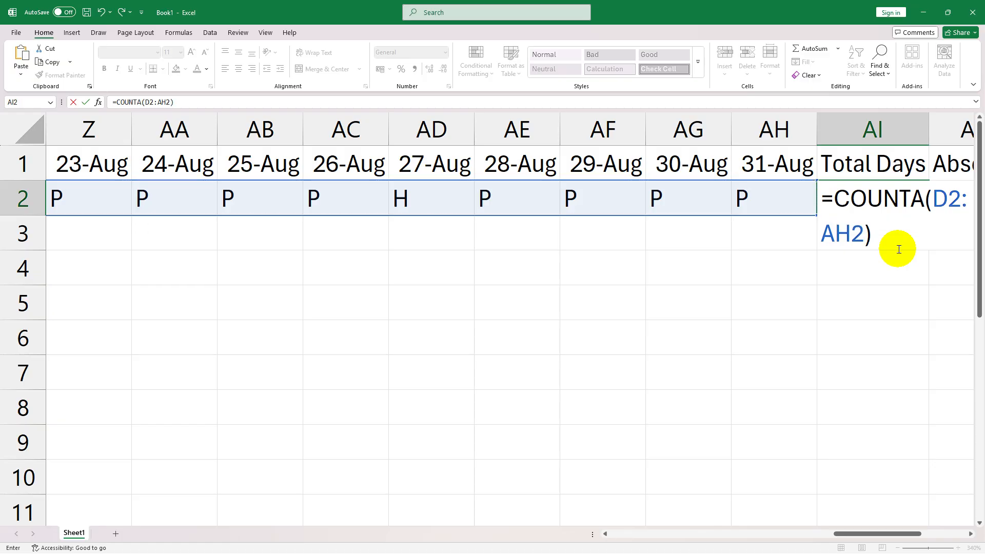
key(Return)
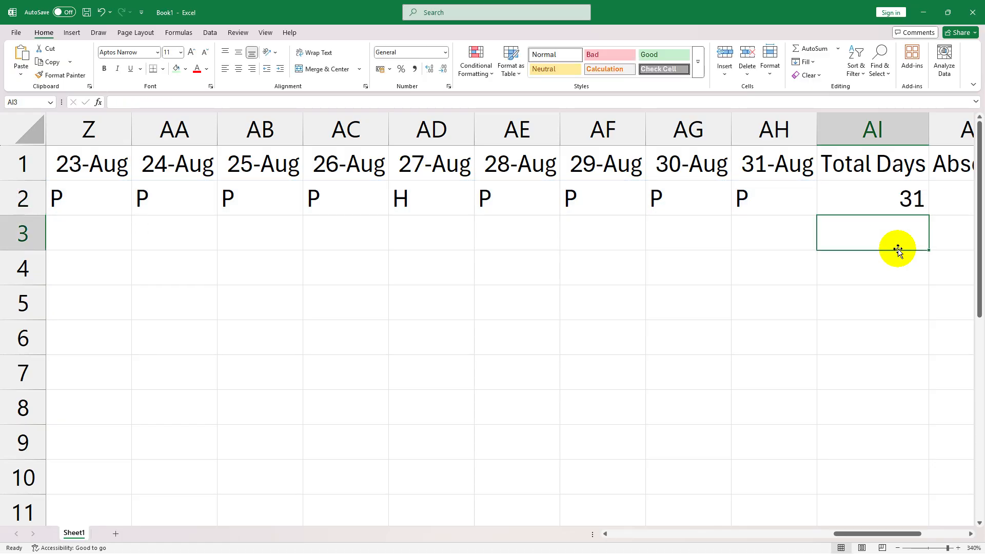
click(887, 200)
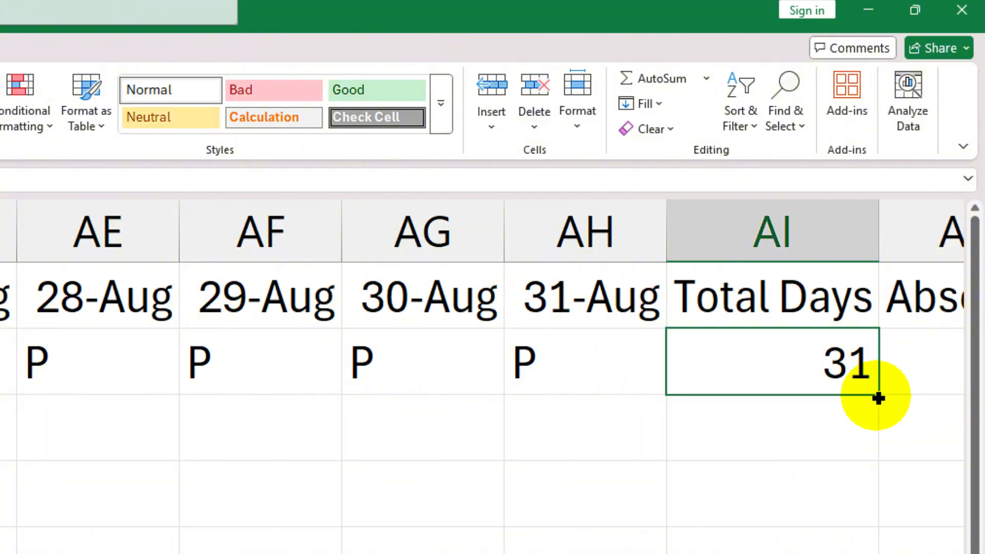
drag(878, 398, 878, 553)
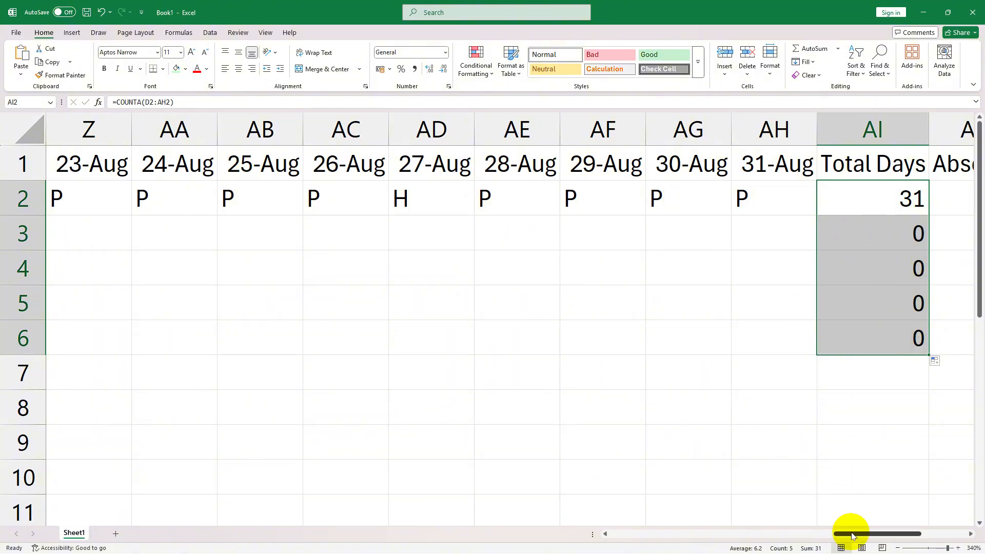
- Enter the second employee's ID in A3, continuing the numbering of the ID in A2
drag(847, 533, 552, 491)
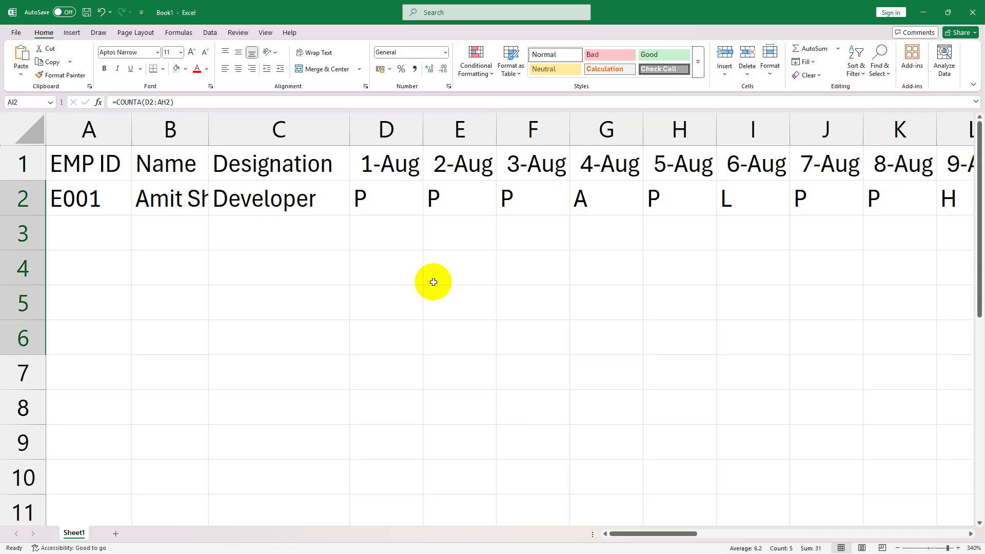
double_click(103, 233)
text(E)
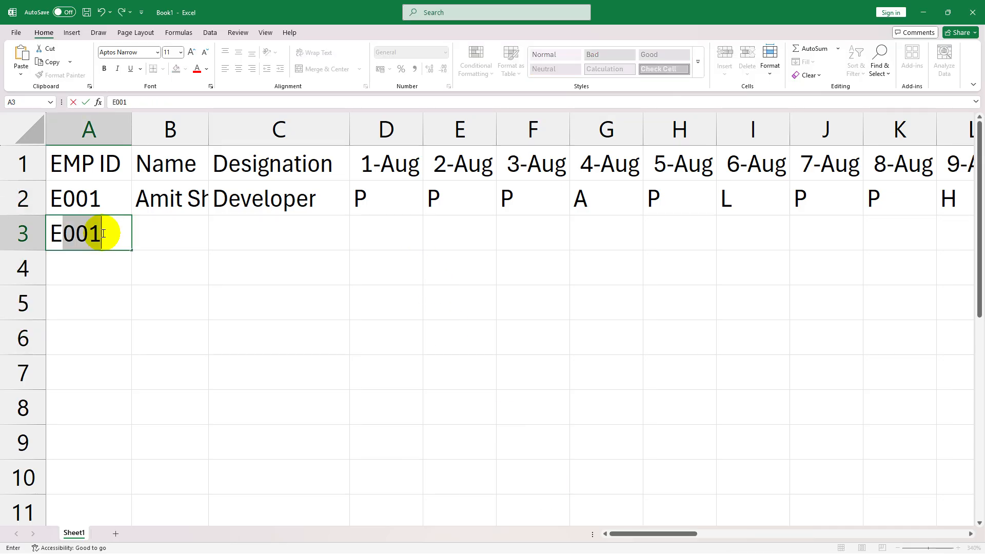
click(103, 234)
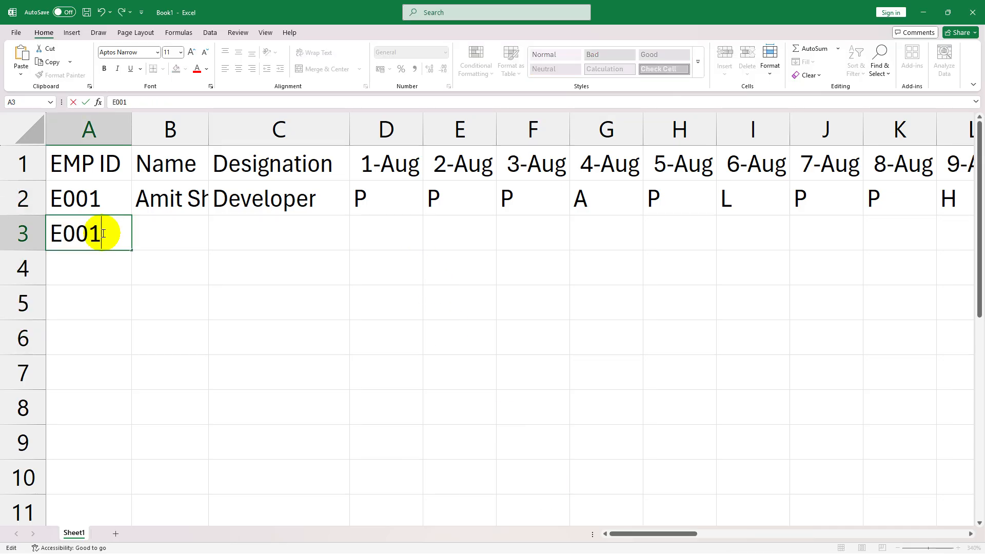
key(BackSpace)
text(2)
key(Tab)
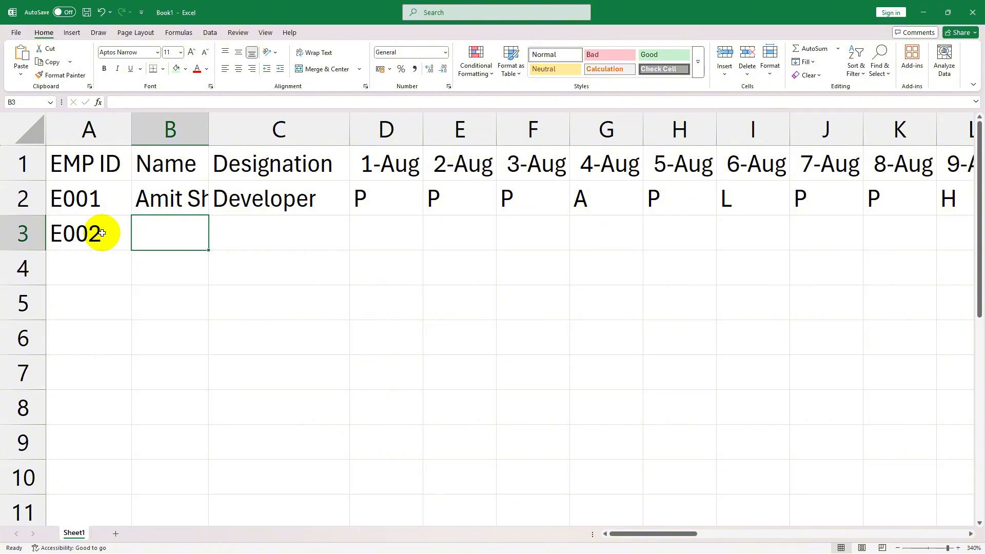
- Enter the second employee's full name in B3 and the designation HR in C3
text(Neha Verma)
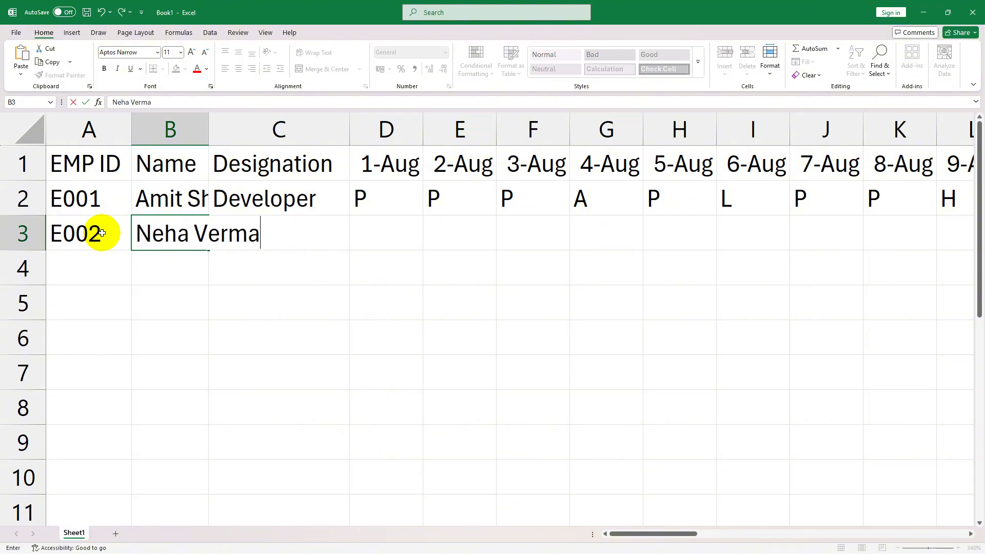
key(Tab)
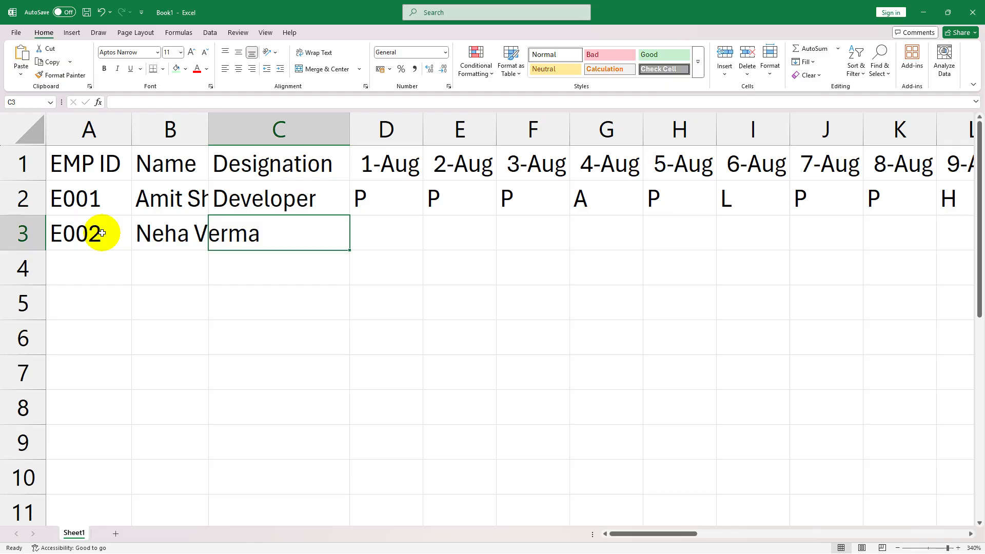
text(HR)
key(Tab)
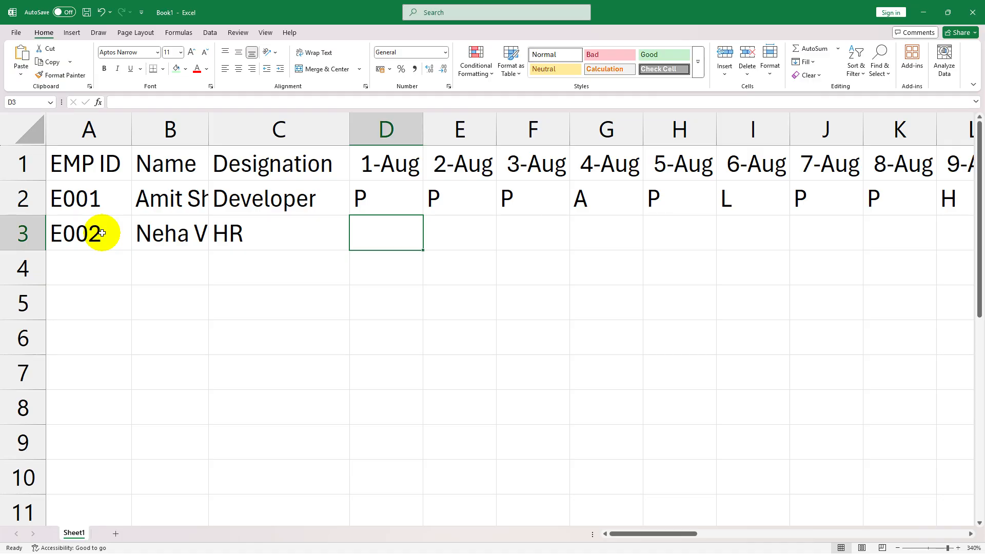
- Mark the second employee P for 1-Aug in D3 and check the row's Total Days cell AI3
text(P)
key(Tab)
text(P)
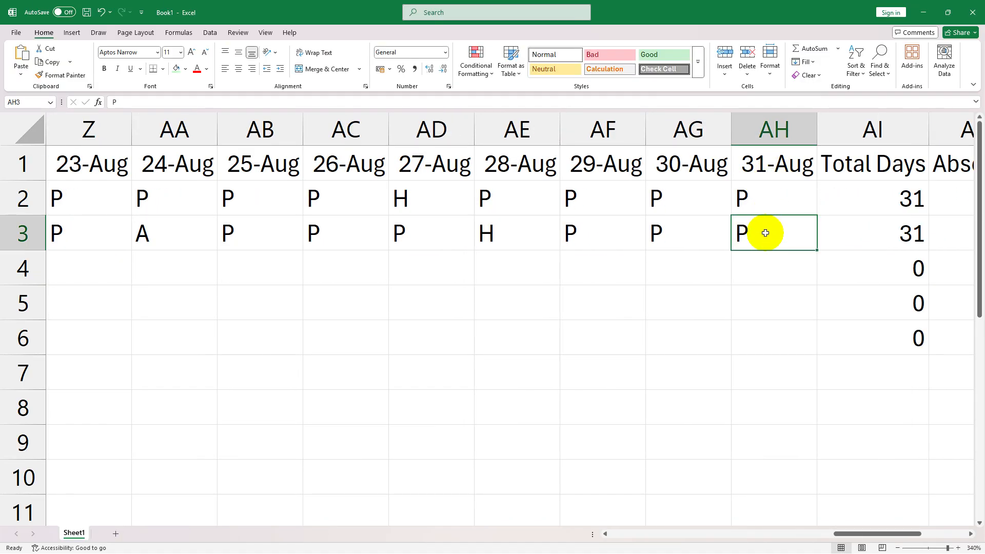
scroll(846, 512, right, 1)
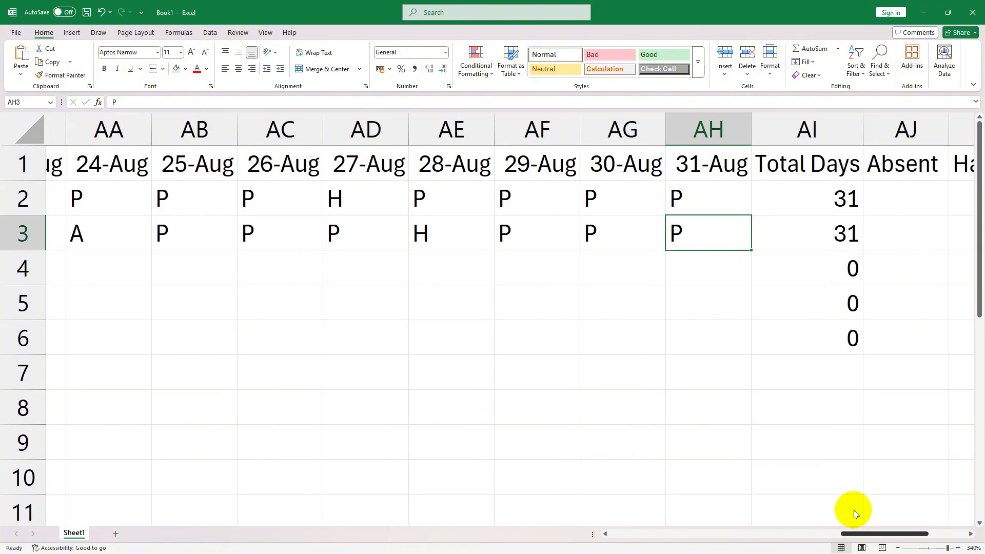
click(817, 221)
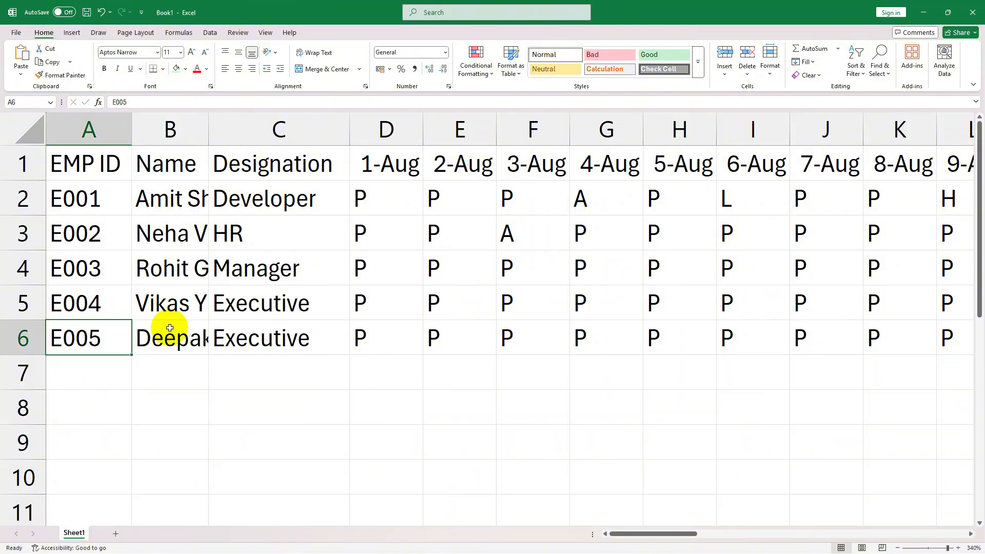
- AutoFit the width of the Name column to the employee names in B2:B6
click(202, 212)
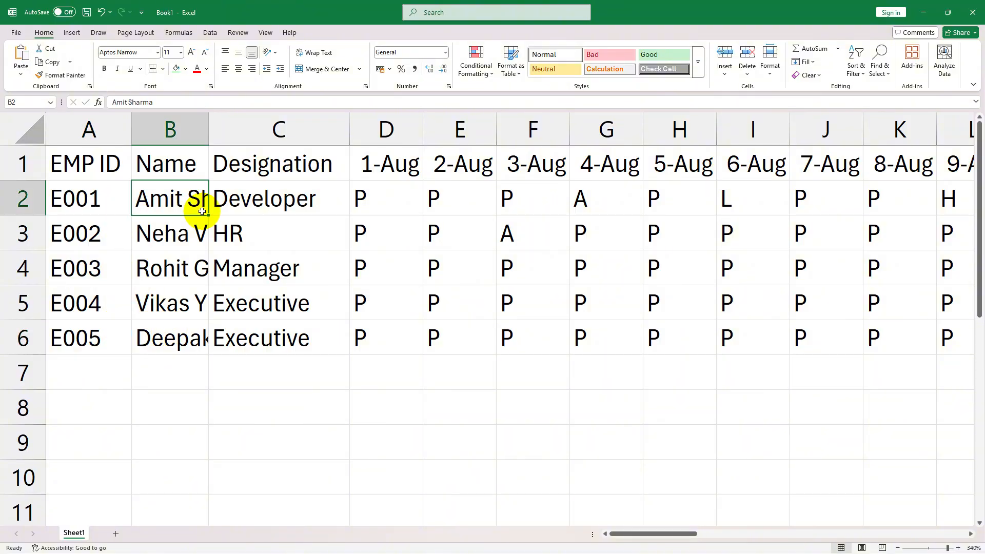
click(176, 328)
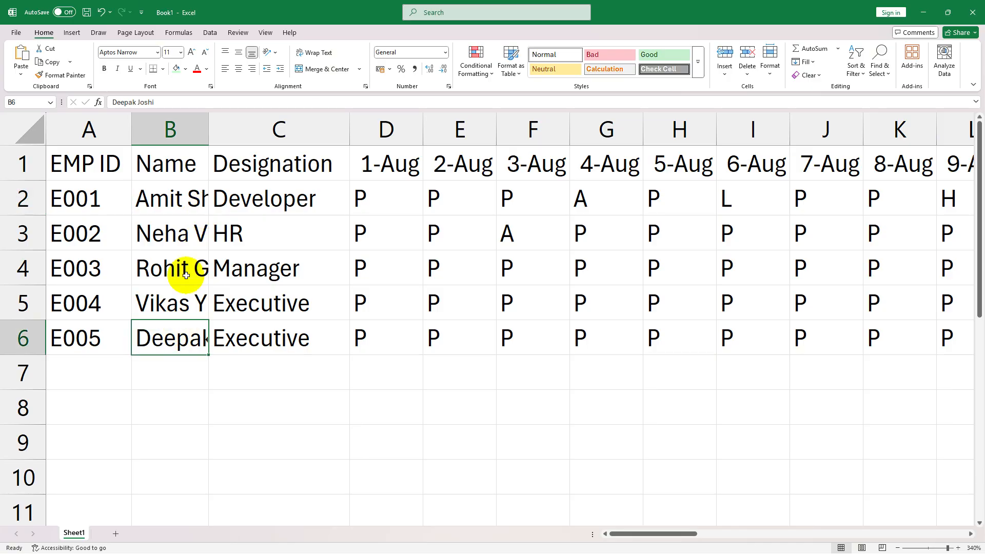
click(196, 202)
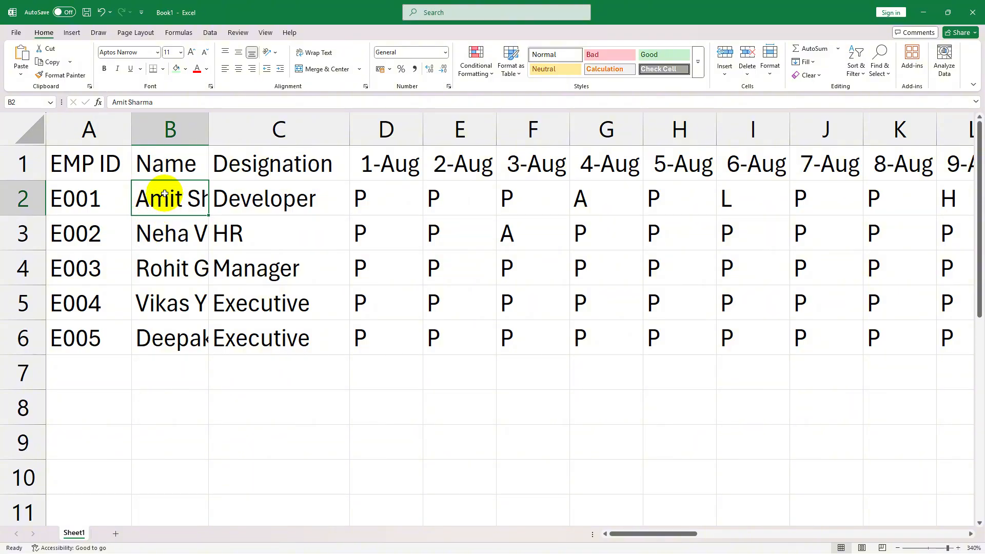
drag(165, 206, 185, 334)
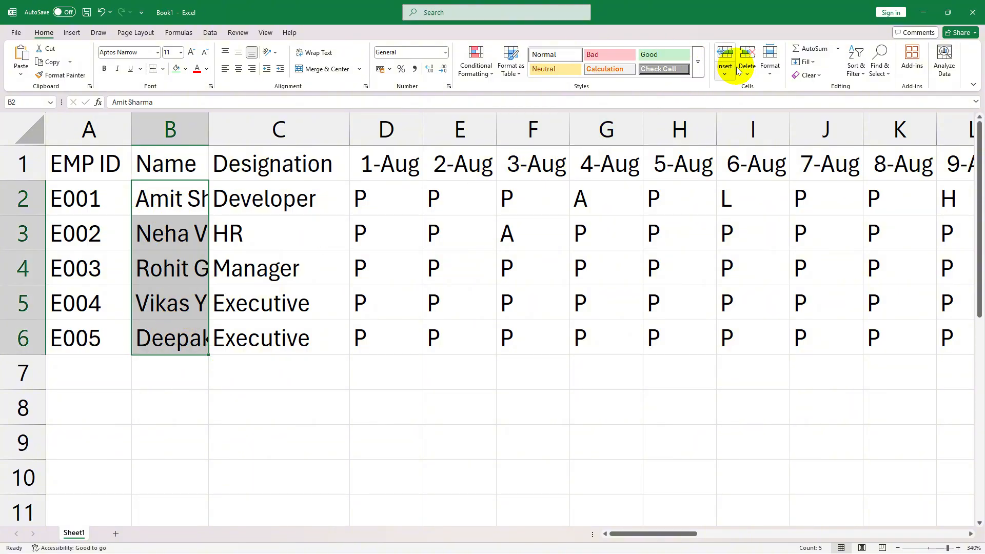
click(771, 69)
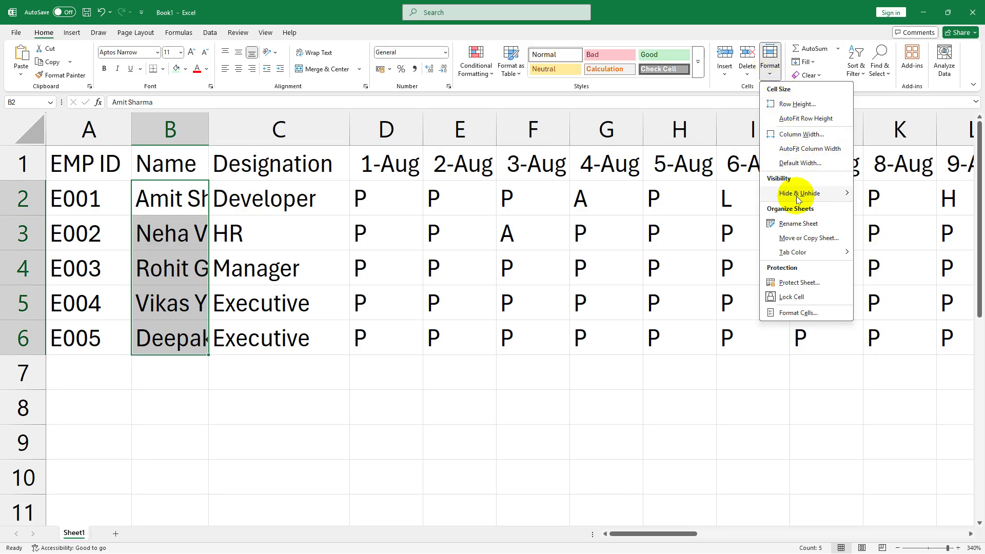
click(796, 150)
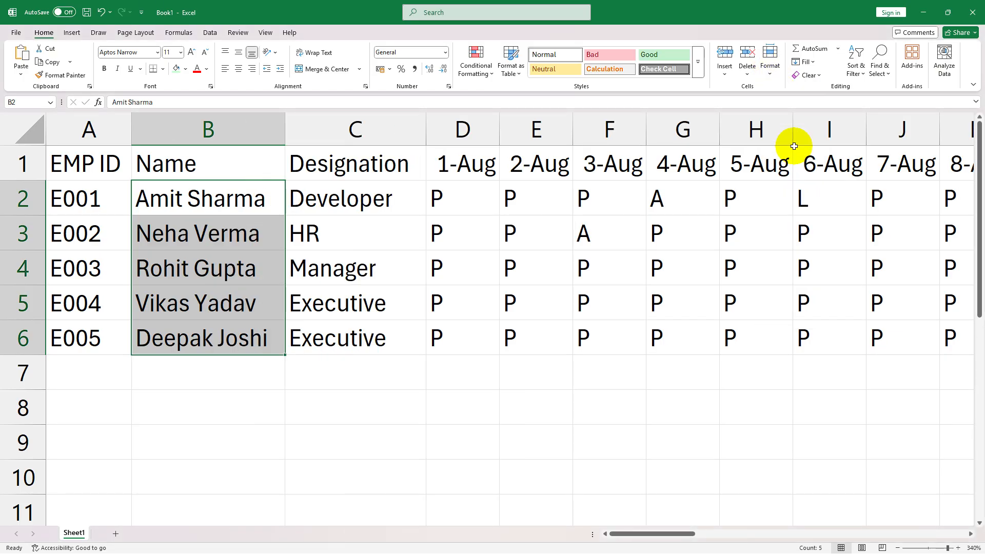
click(390, 302)
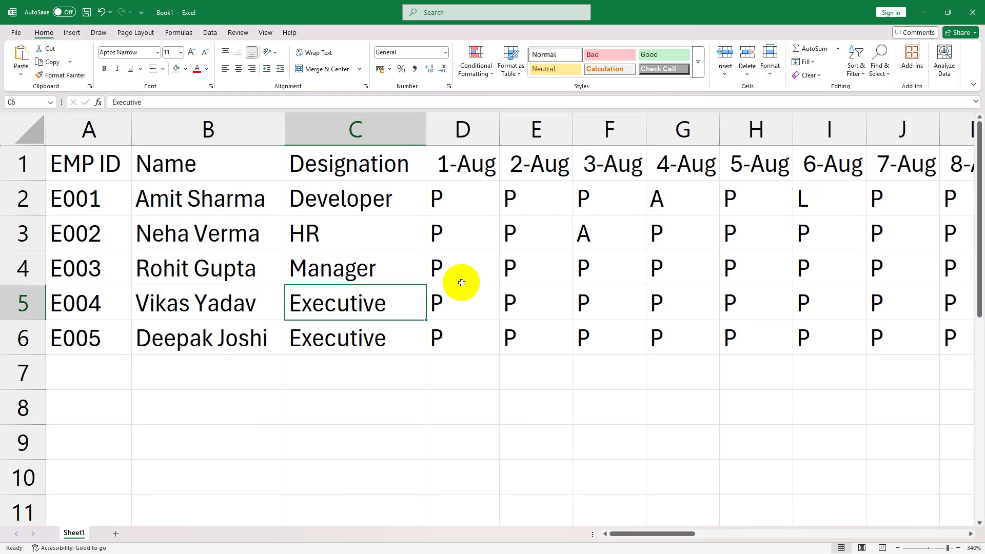
- Start a COUNTIF formula under Absent in AJ2 with the first employee's attendance D2:AH2 as its range
drag(653, 533, 918, 492)
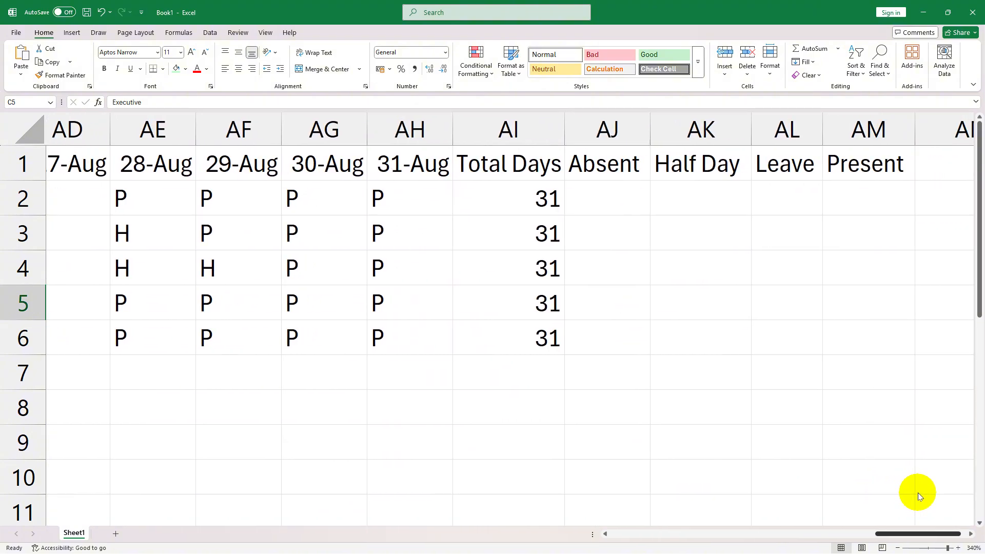
click(588, 190)
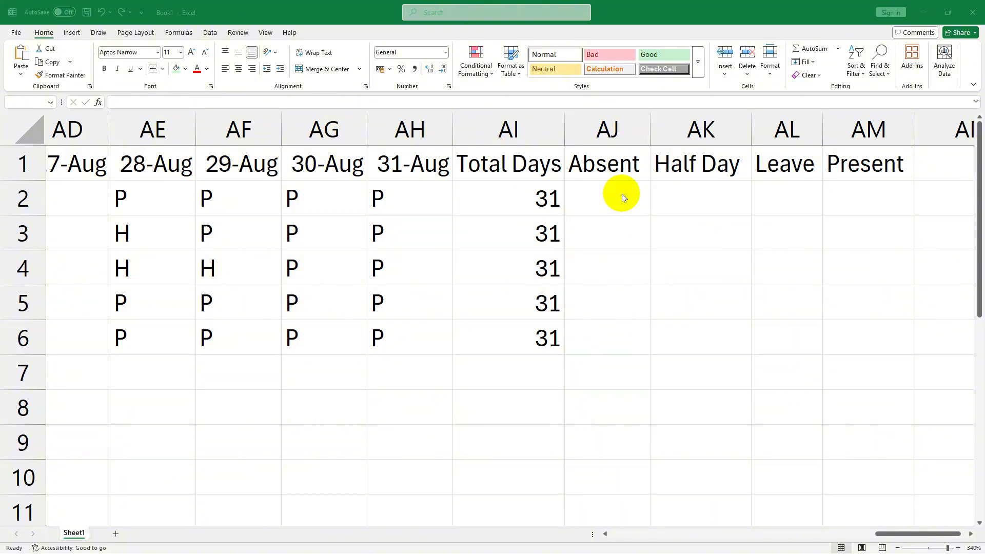
click(621, 192)
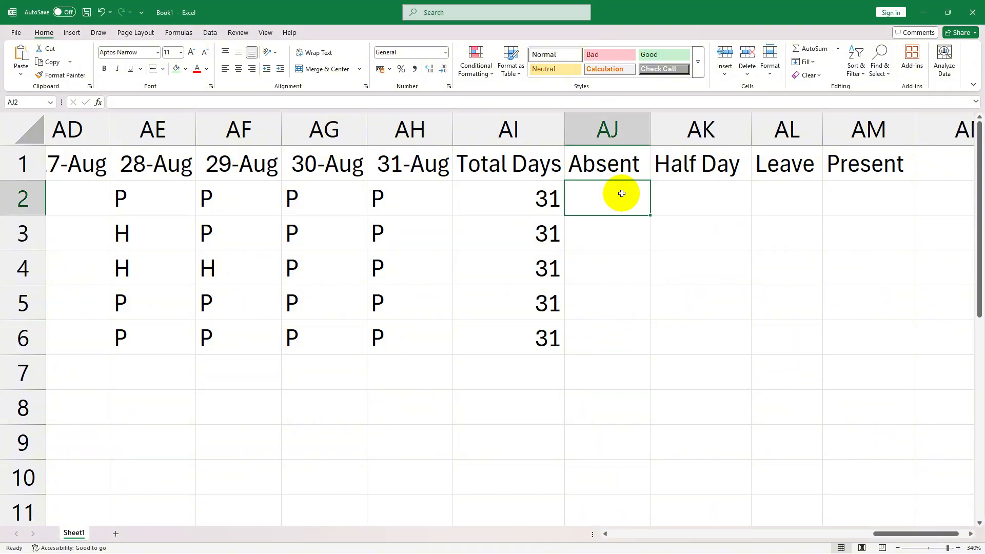
text(=)
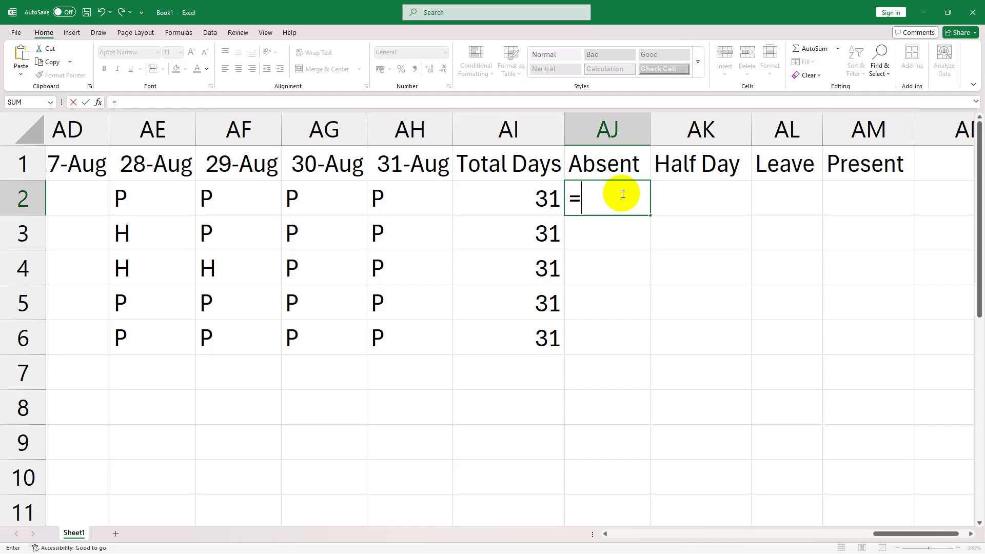
text(COUN)
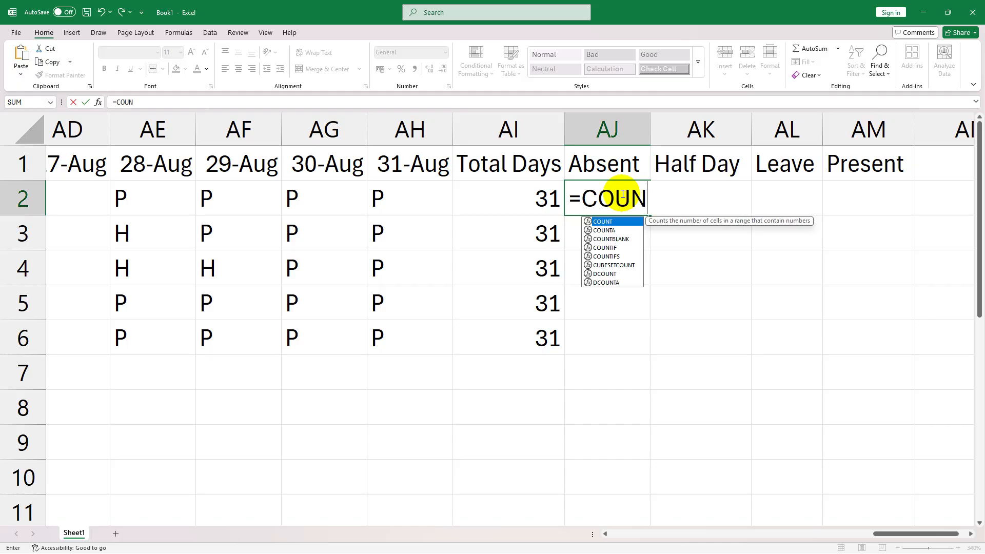
text(TIF()
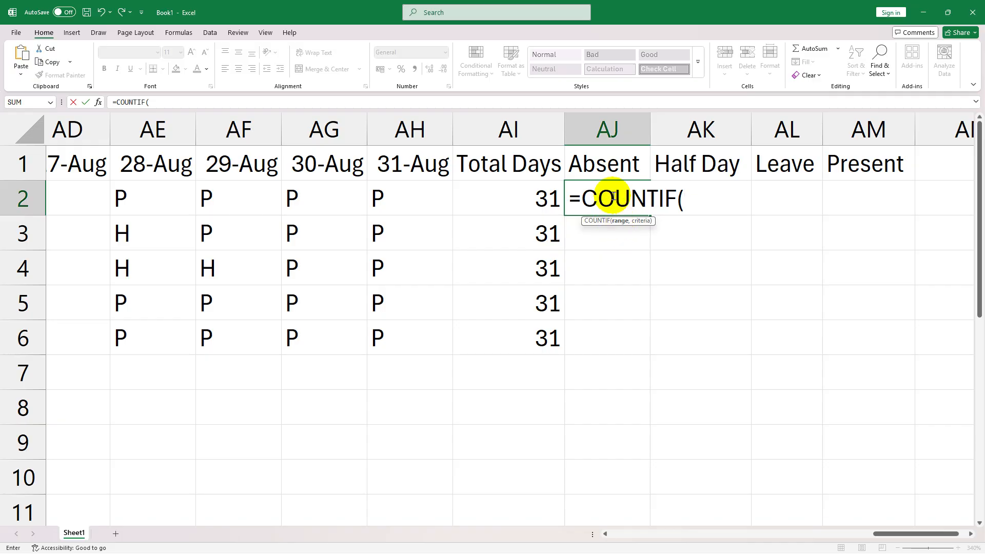
drag(895, 533, 597, 499)
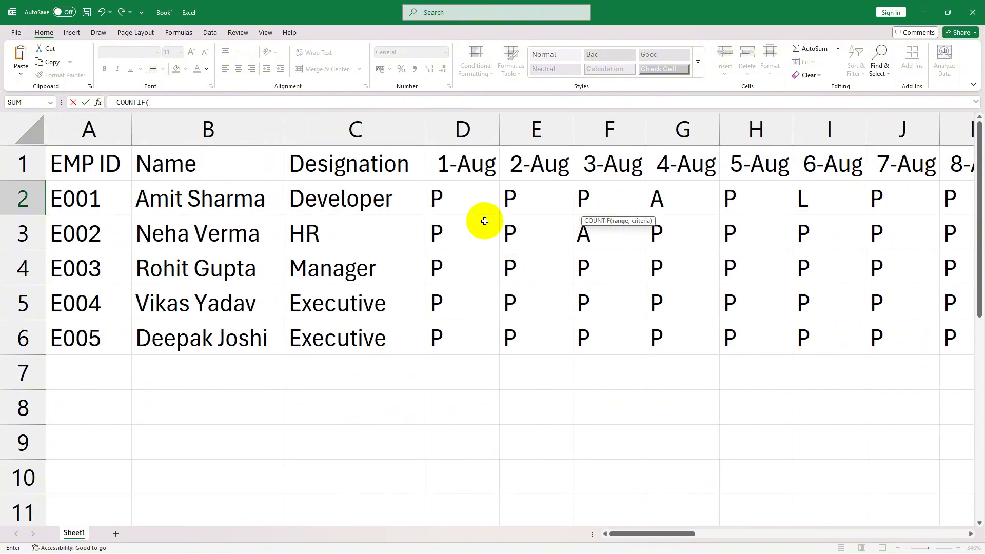
click(462, 194)
drag(498, 196, 912, 198)
drag(863, 537, 901, 533)
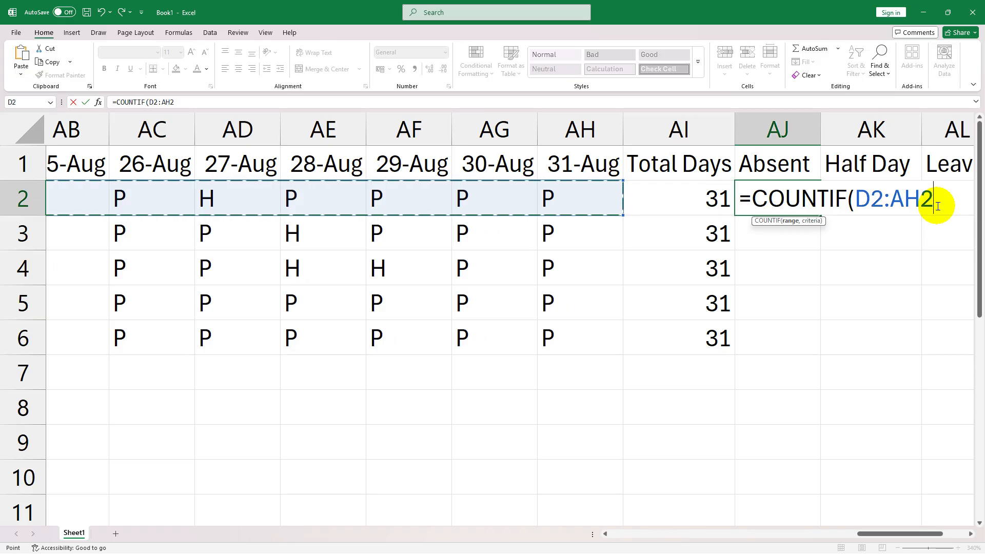
- Complete the Absent formula in AJ2 with the criterion "A" as =COUNTIF(D2:AH2,"A")
text(,)
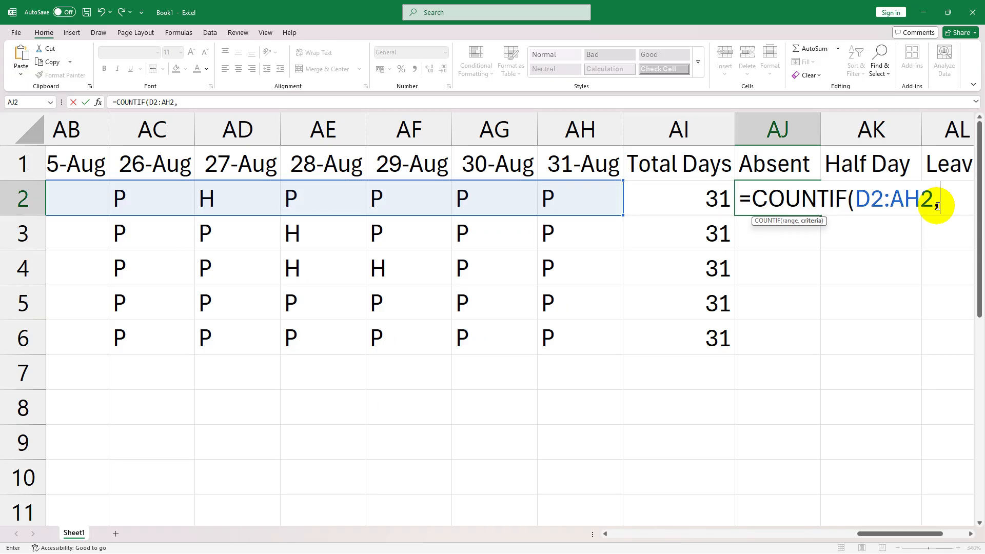
text("A")
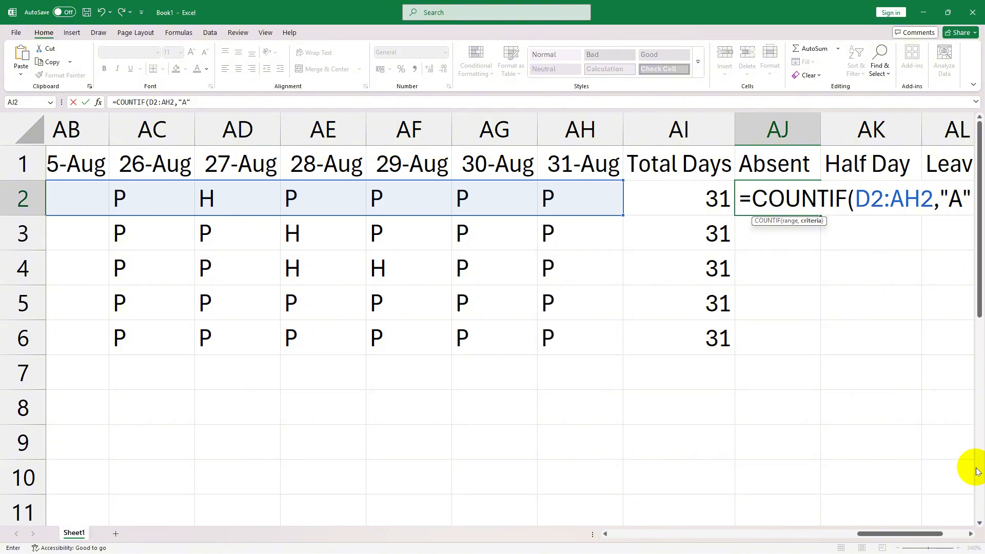
drag(886, 533, 914, 533)
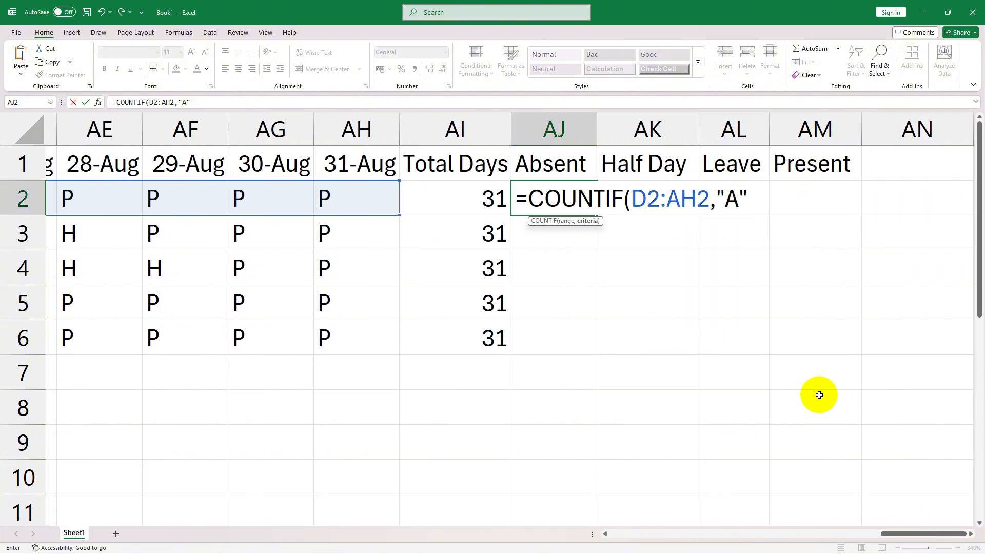
text())
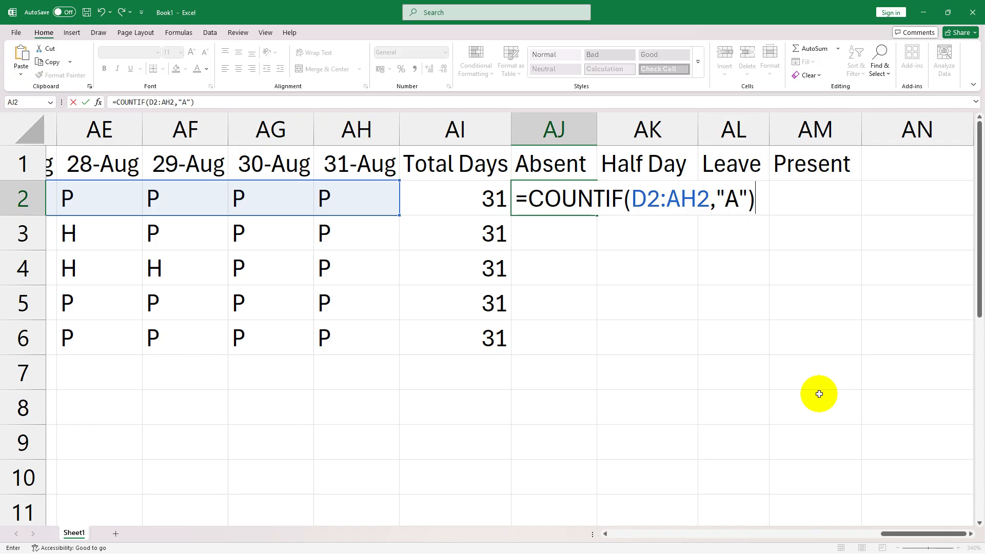
key(Return)
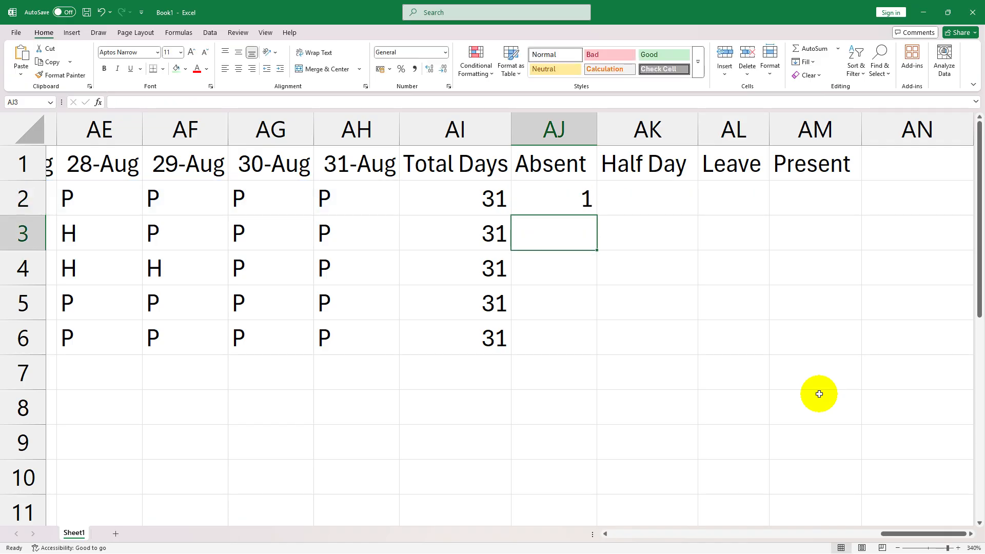
- Check the Absent result in AJ2 against the A marks across the first employee's attendance in row 2
click(586, 198)
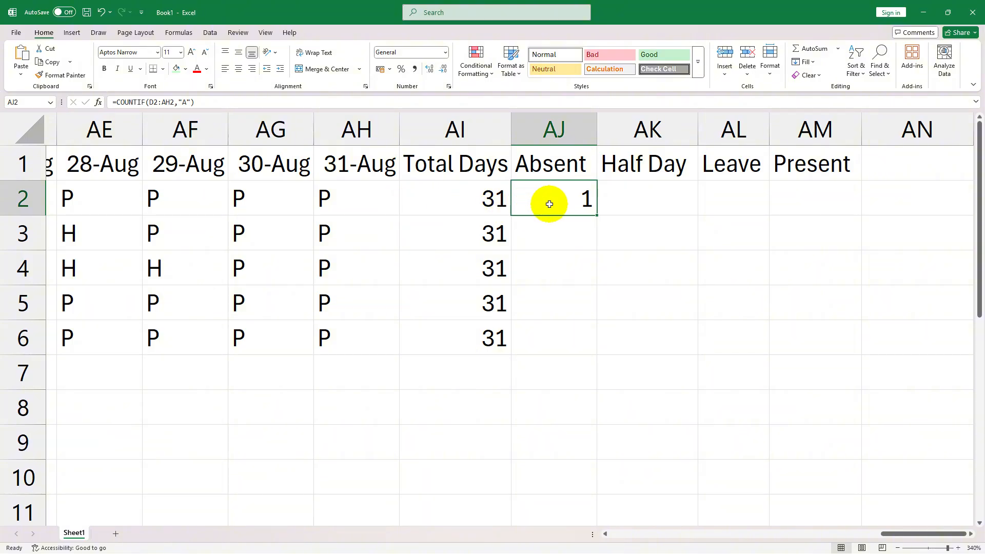
drag(916, 534, 870, 529)
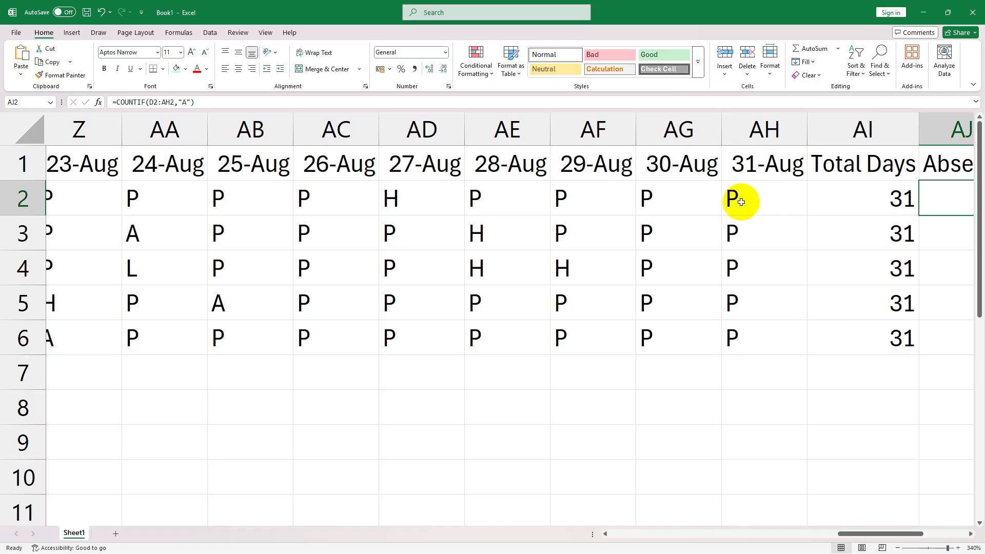
click(680, 200)
key(Left)
key(Left)
key(Left)
key(Left)
key(Left)
key(Left)
key(Left)
key(Left)
key(Left)
key(Left)
key(Left)
key(Left)
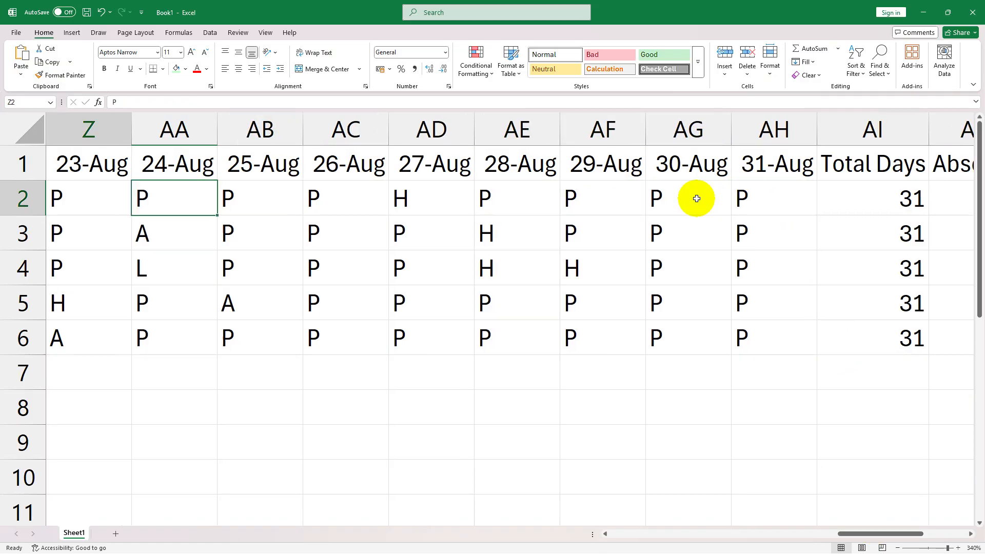
key(Left)
key(Left)
key(Left)
key(Left)
key(Left)
key(Left)
key(Left)
key(Left)
key(Left)
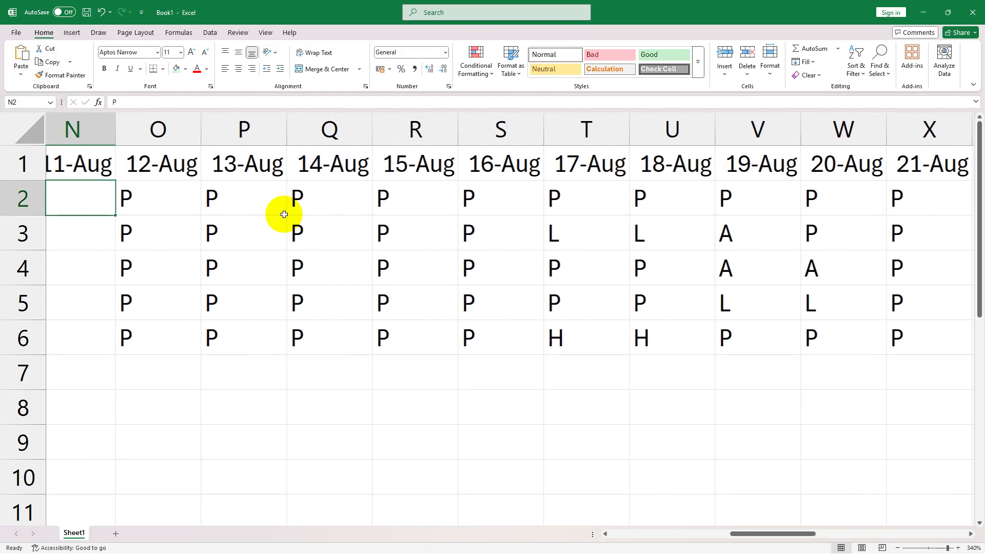
key(Left)
key(Left)
key(Left)
key(Left)
key(Left)
key(Left)
key(Left)
key(Left)
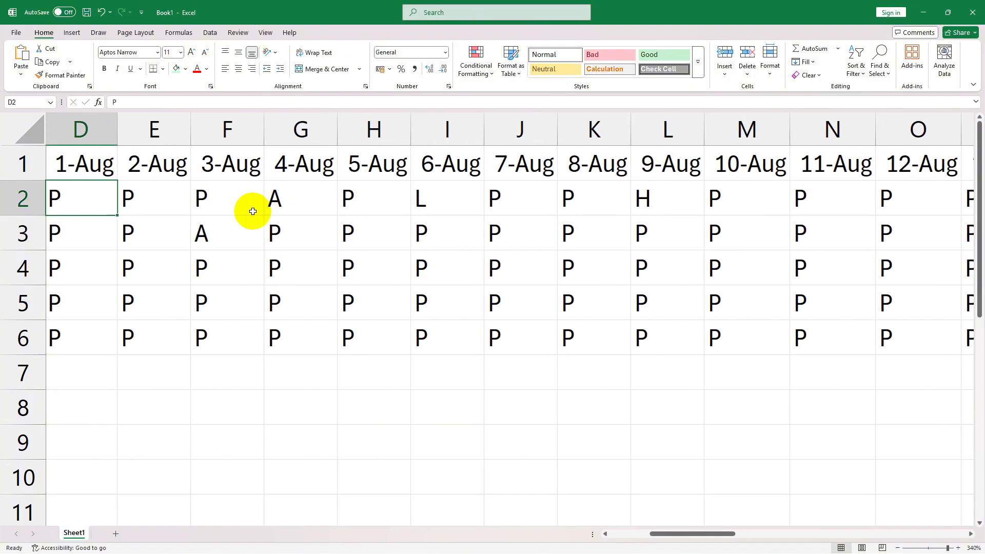
click(297, 208)
key(Left)
key(Left)
key(Left)
key(Left)
key(Left)
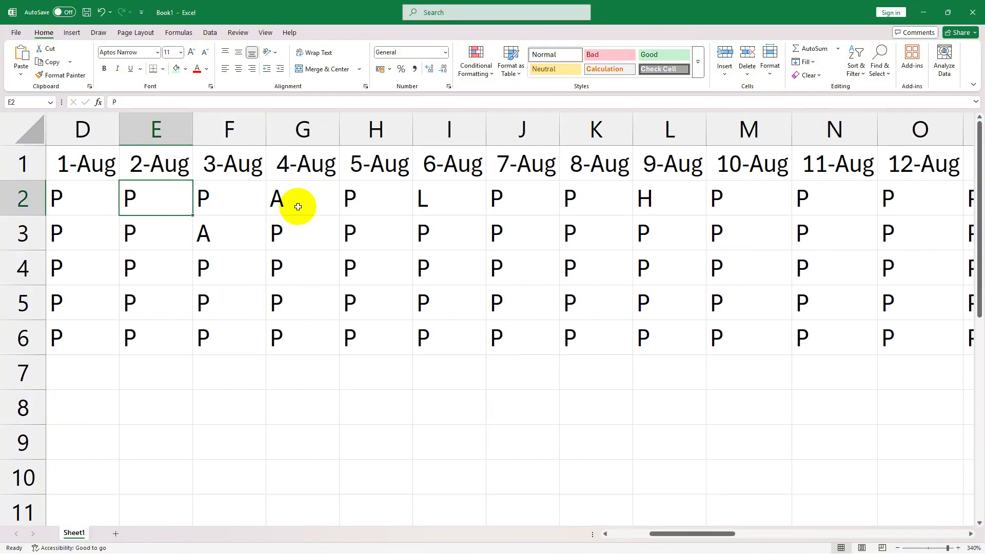
- Fill the Absent formula from AJ2 down through AJ6 and check the copied formulas for the other employees
click(375, 203)
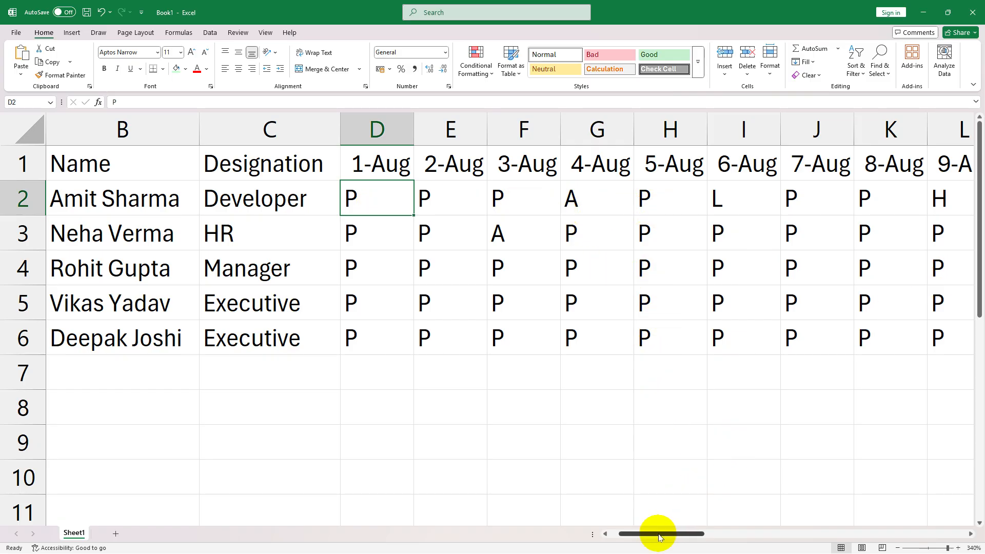
drag(660, 537, 912, 501)
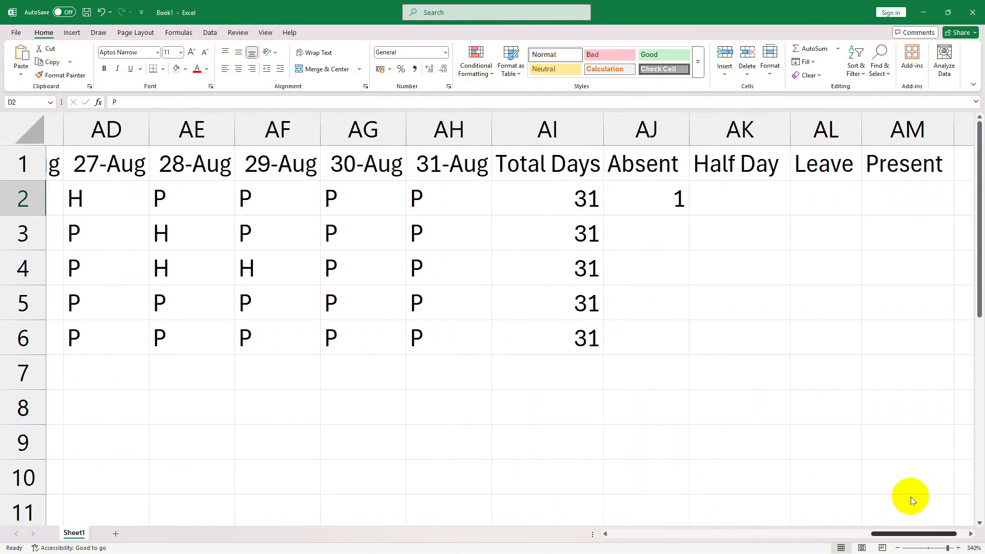
click(651, 195)
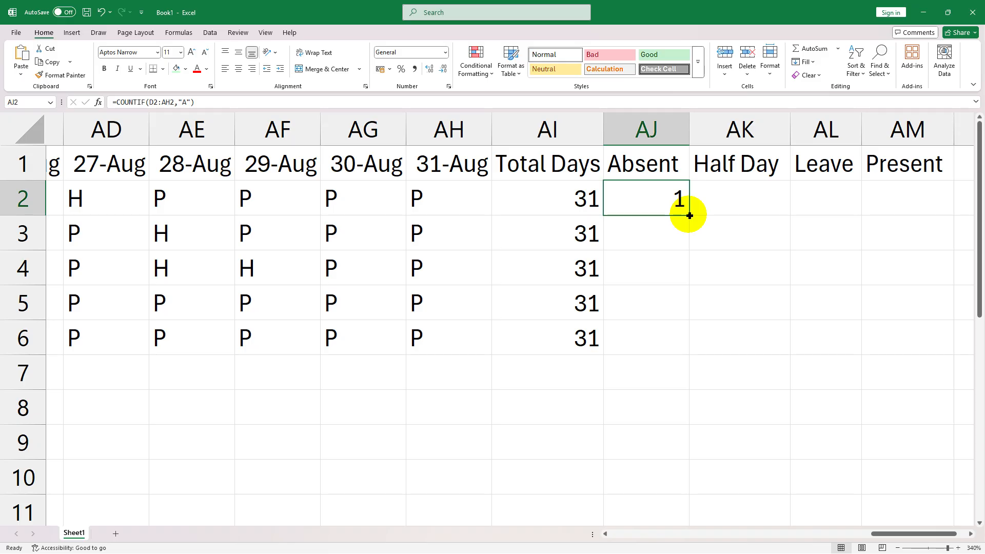
drag(689, 216, 678, 345)
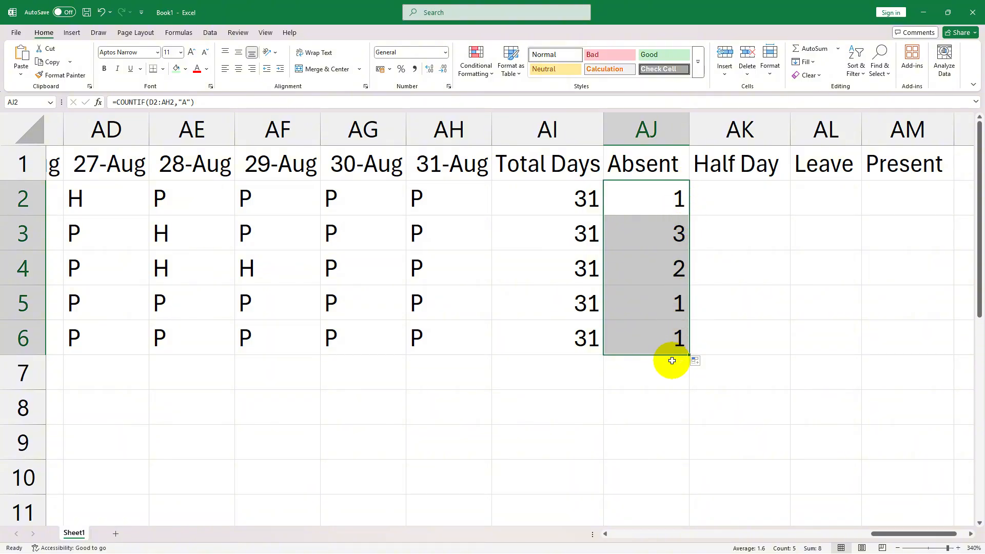
click(567, 228)
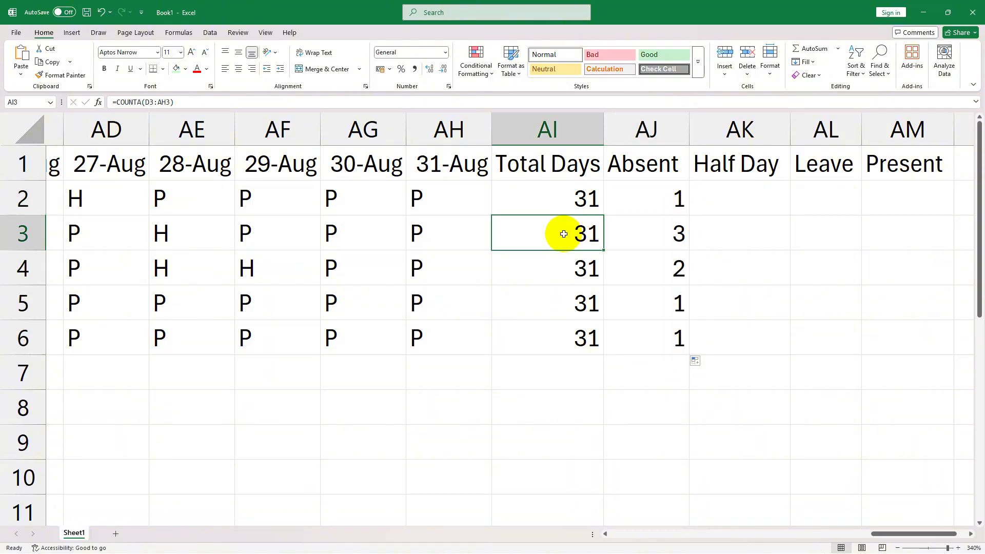
click(640, 242)
click(659, 271)
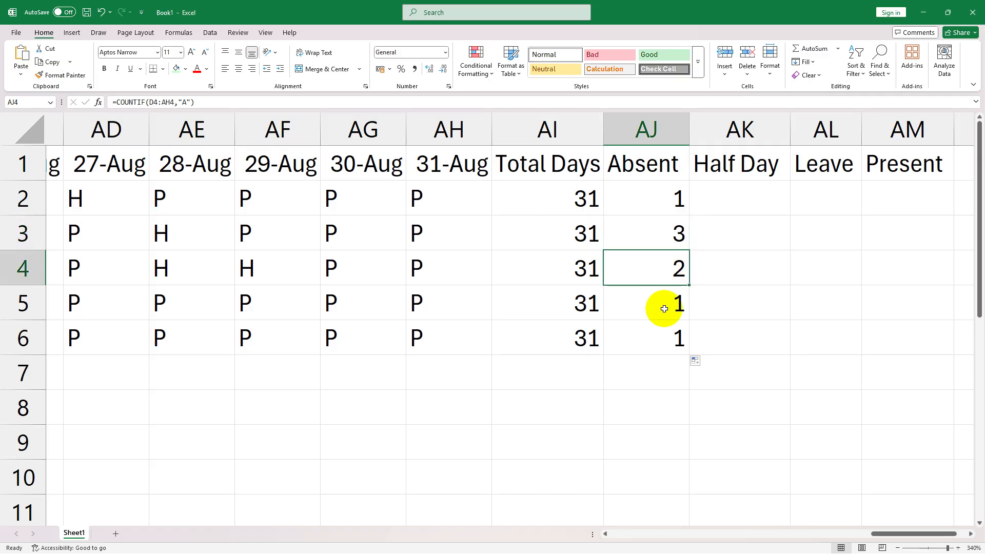
click(659, 305)
click(662, 341)
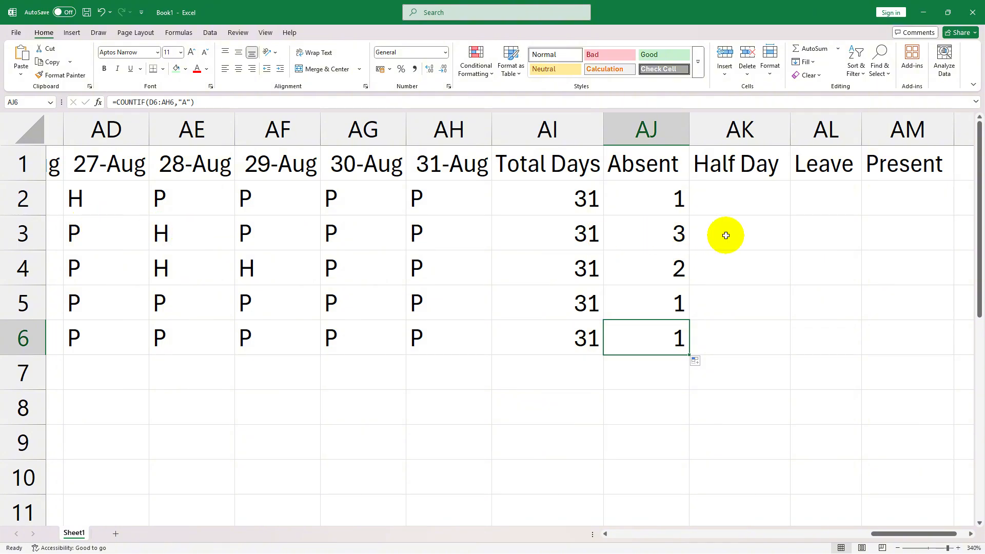
- Start a COUNTIF formula under Half Day in AK2 with the first employee's attendance D2:AH2 as its range
click(750, 201)
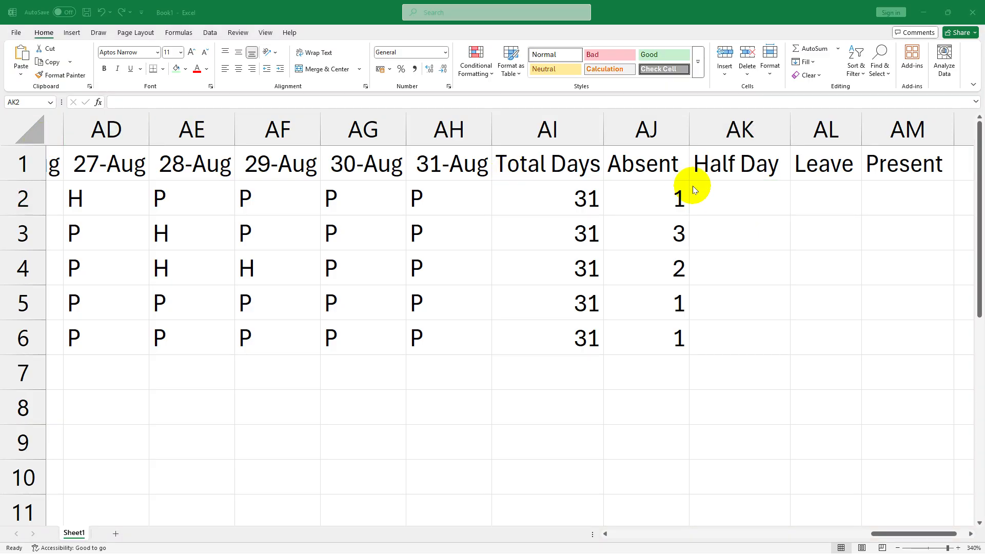
text(=)
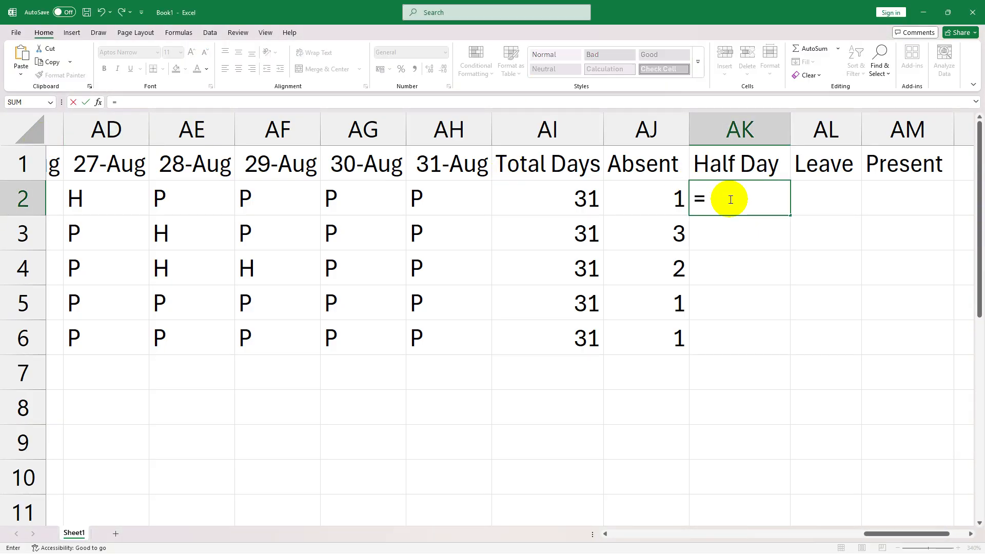
text(countif)
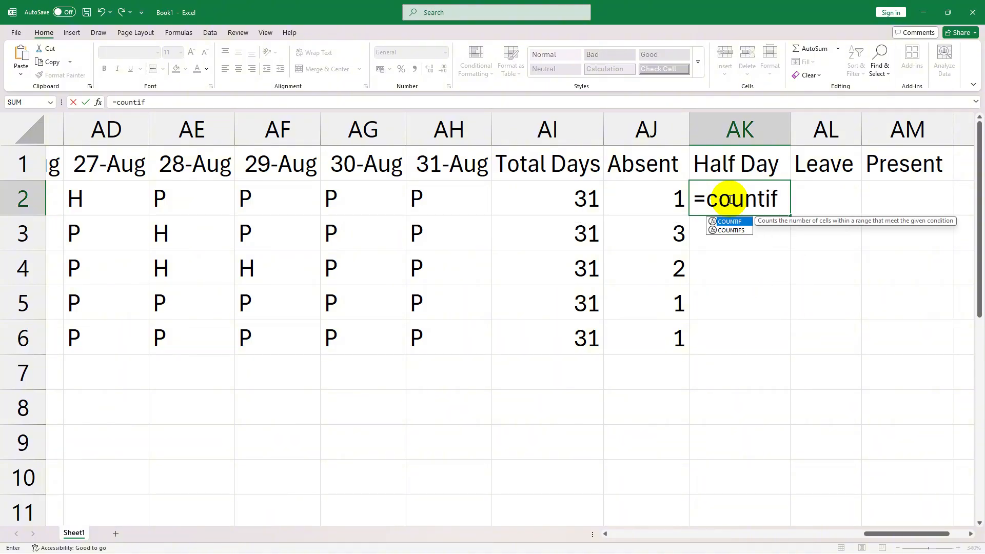
key(Tab)
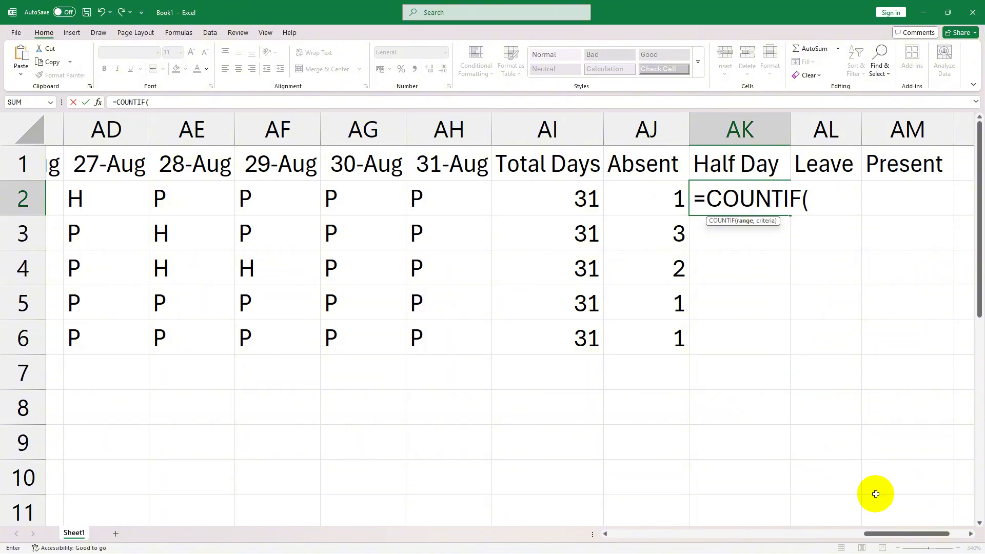
scroll(875, 493, left, 10)
click(378, 200)
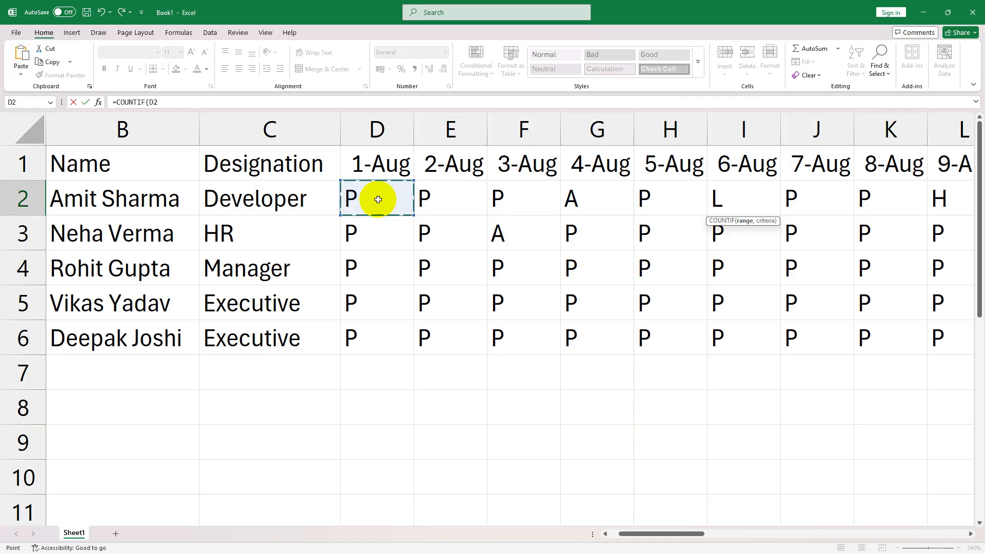
drag(390, 199, 867, 202)
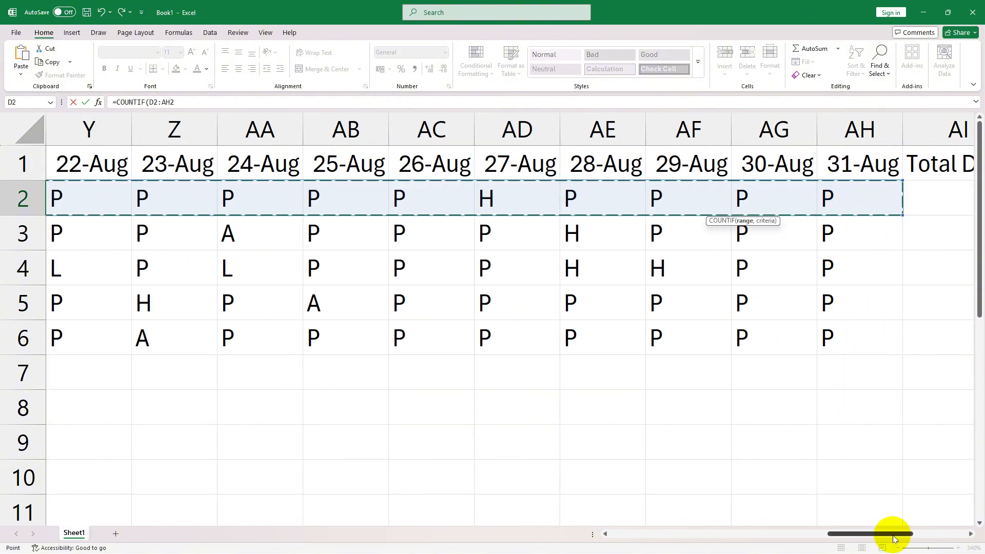
drag(891, 534, 955, 513)
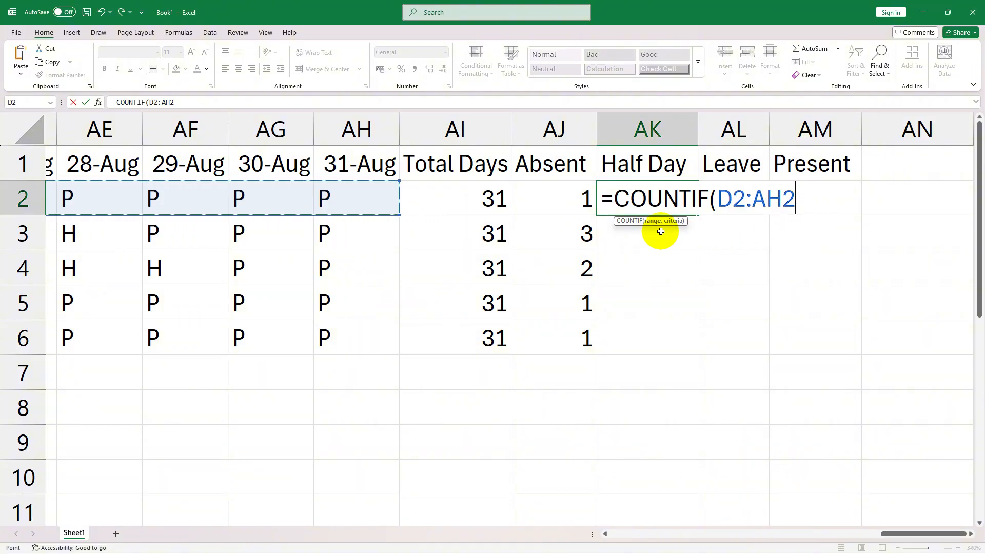
- Complete the Half Day formula as =COUNTIF(D2:AH2,"H") and fill it from AK2 down through AK6
text(,)
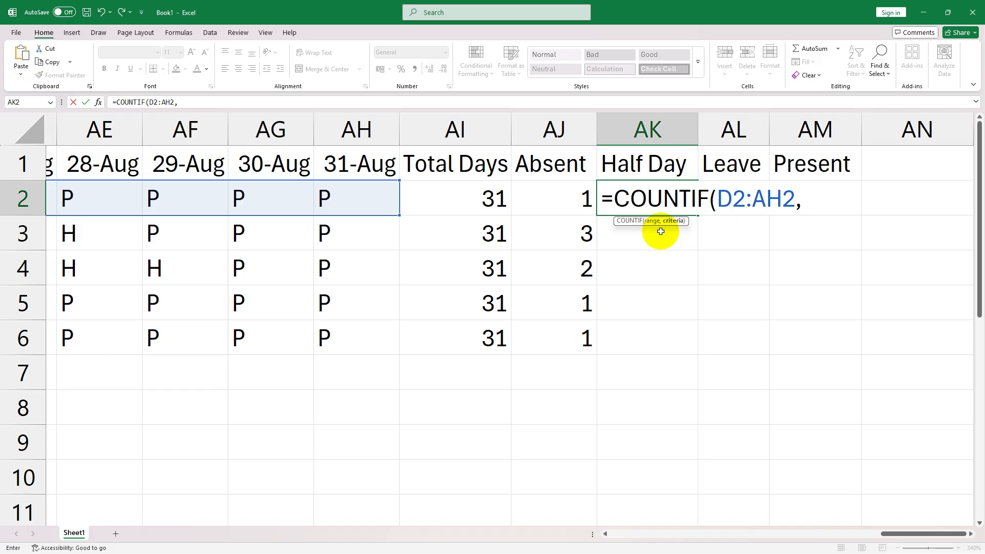
text(")
text(H"))
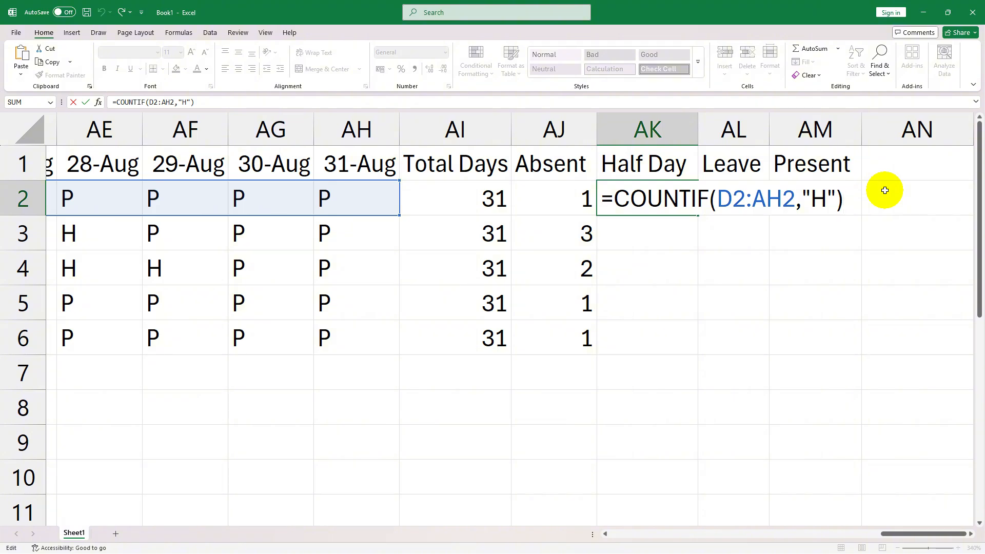
key(Return)
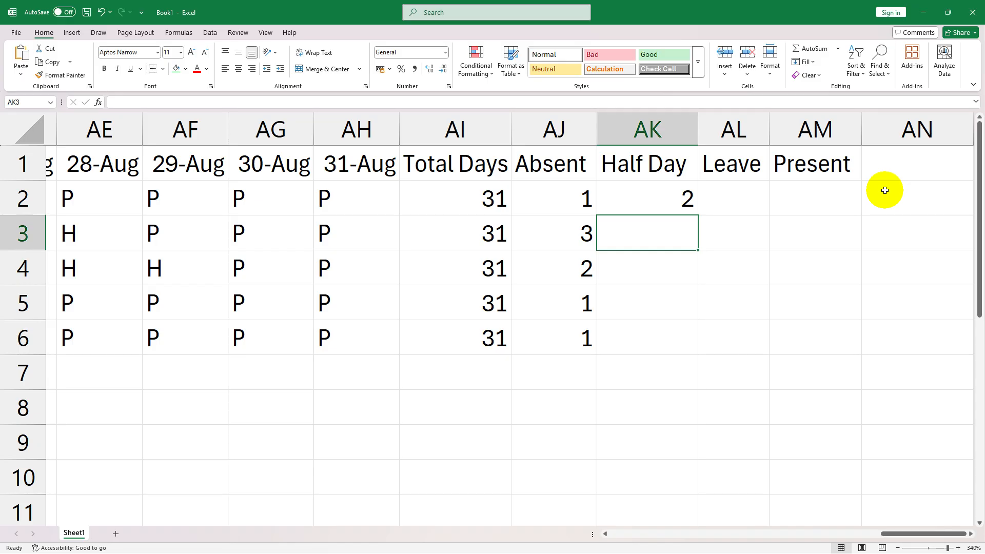
click(686, 201)
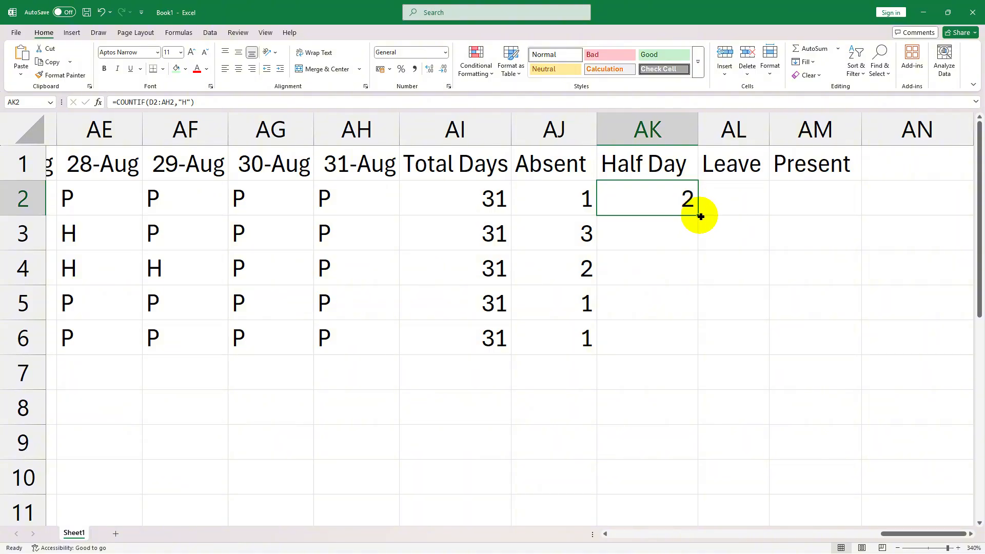
drag(701, 217, 670, 347)
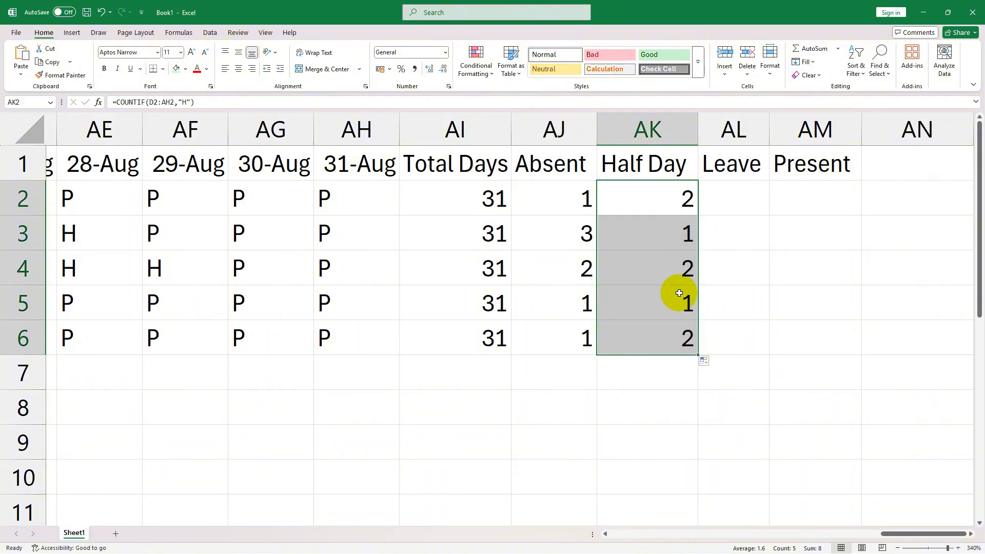
- Start a COUNTIF formula under Leave in AL2 with the first employee's attendance D2:AH2 as its range
click(751, 198)
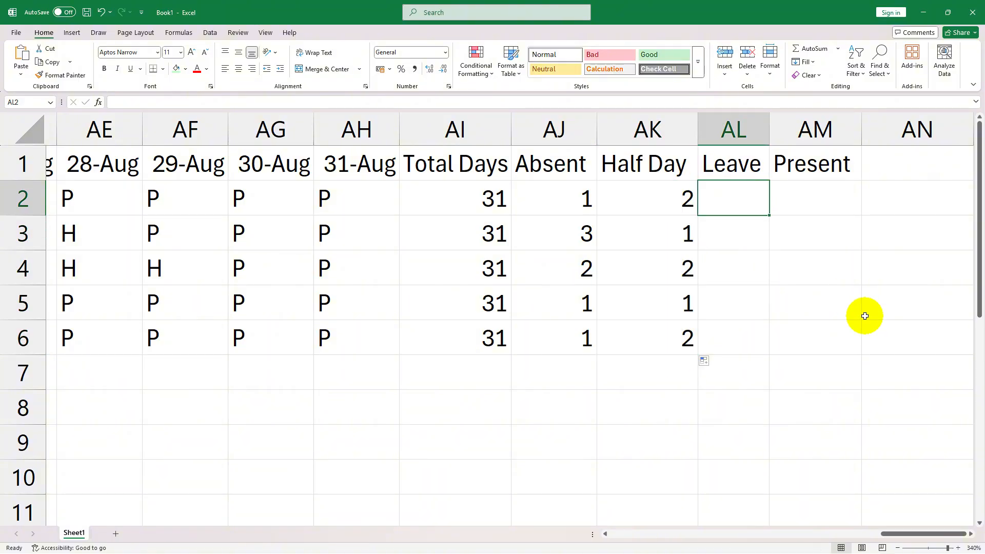
text(=)
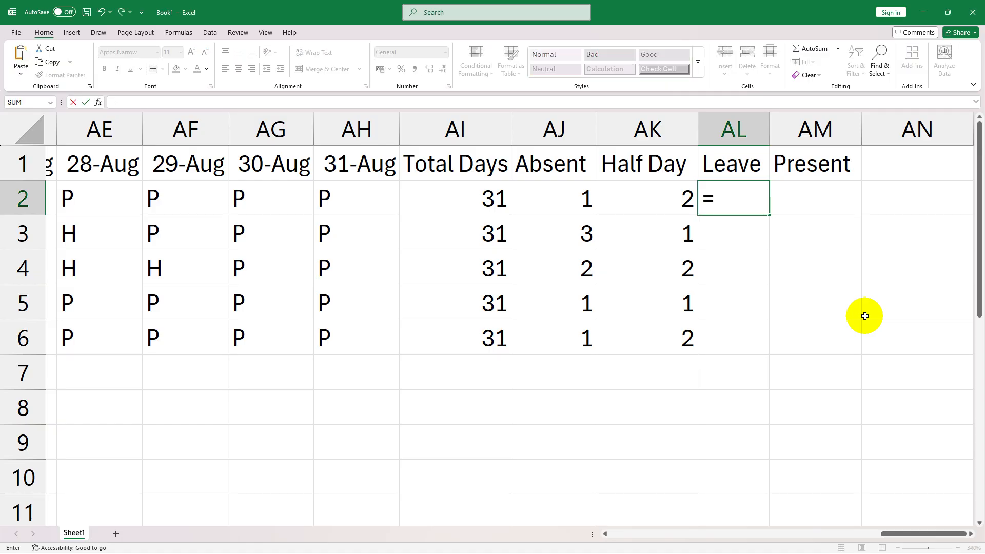
text(countif)
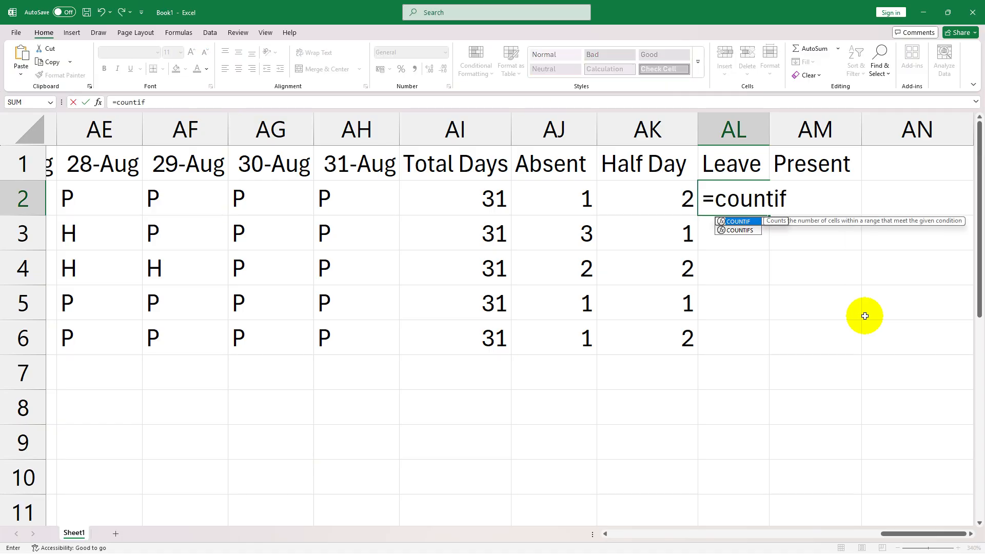
key(Tab)
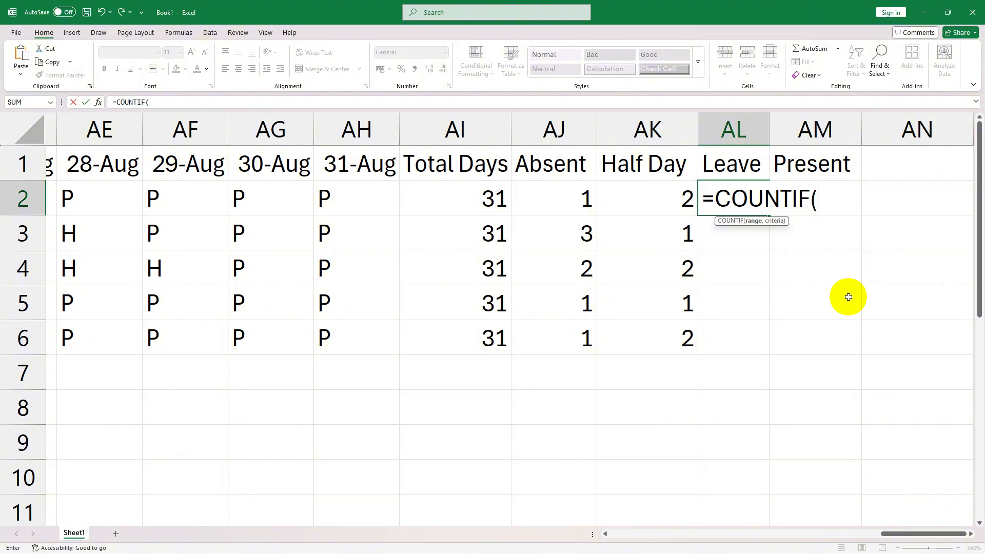
drag(895, 534, 614, 535)
click(461, 195)
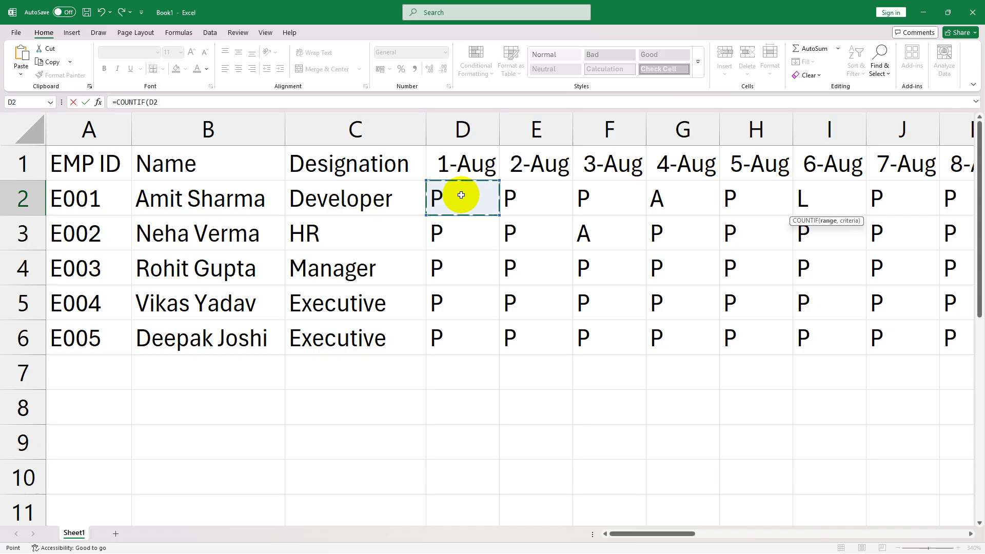
drag(461, 195, 964, 198)
drag(893, 533, 907, 532)
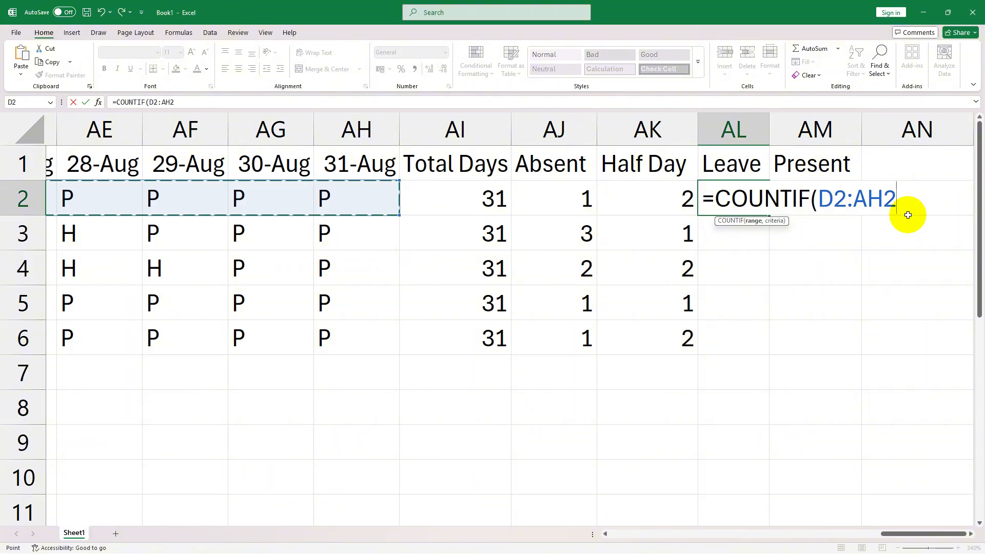
- Complete the Leave formula as =COUNTIF(D2:AH2,"L") and fill it from AL2 down through AL6
text(,")
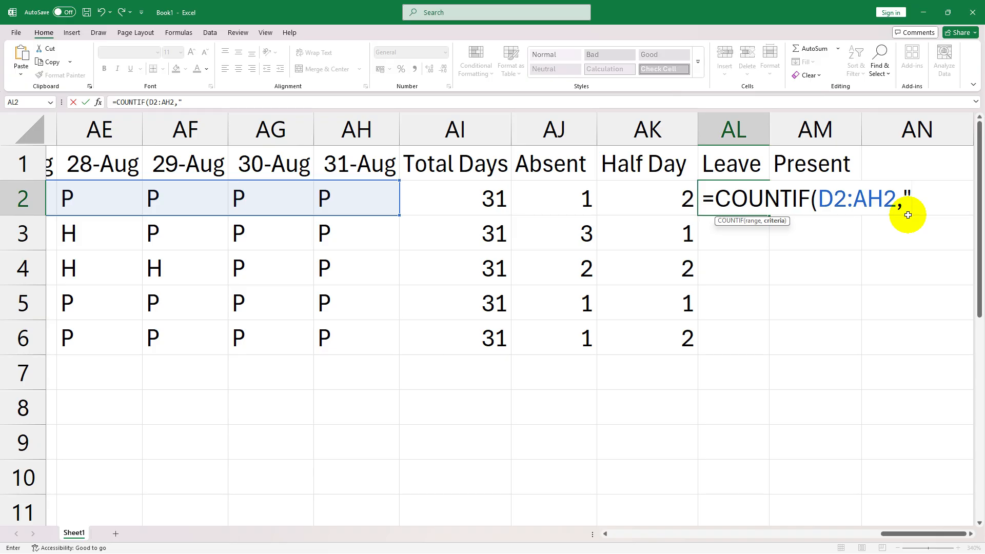
text(L"))
key(Return)
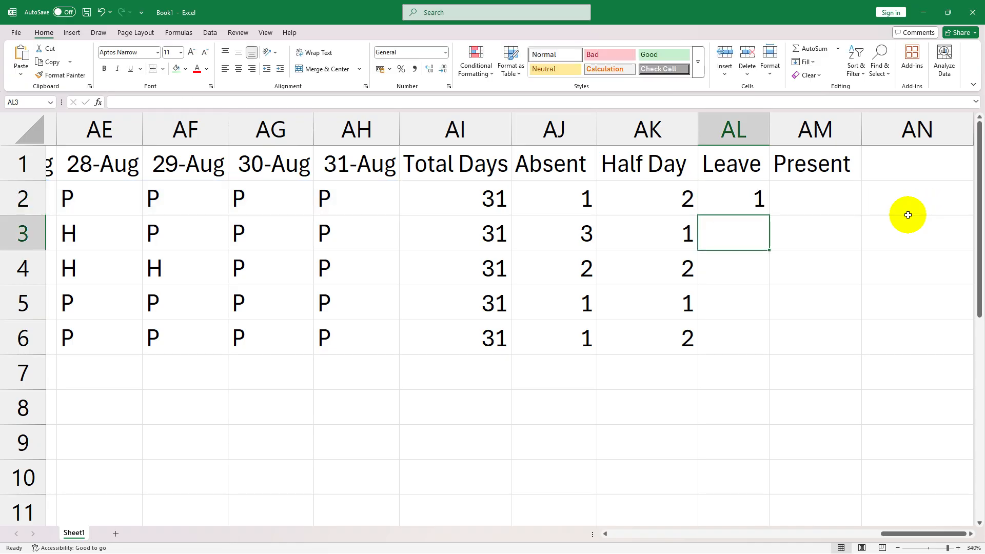
click(751, 195)
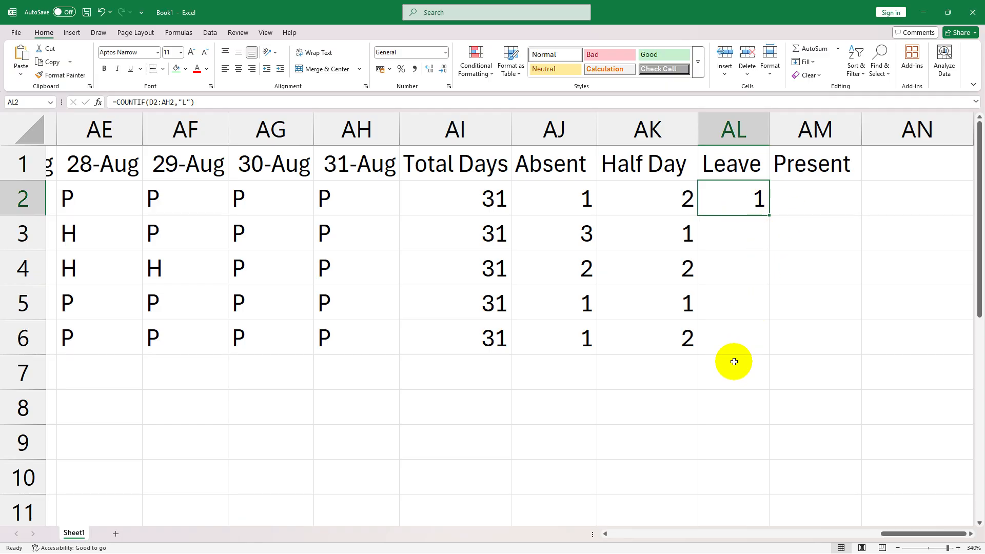
drag(768, 215, 754, 344)
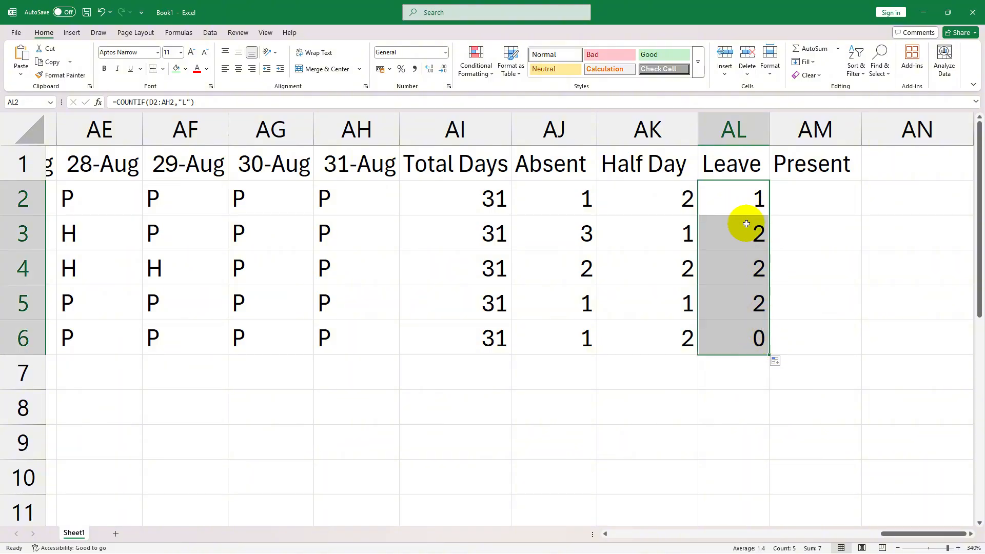
click(735, 339)
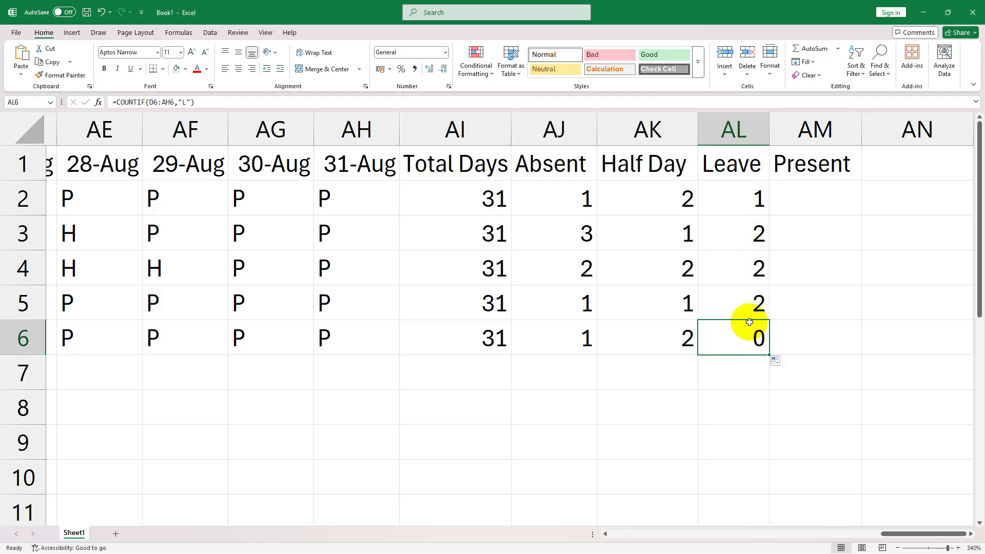
- Enter the formula =AI2-AJ2-AK2 under Present in AM2 for the first employee
click(823, 202)
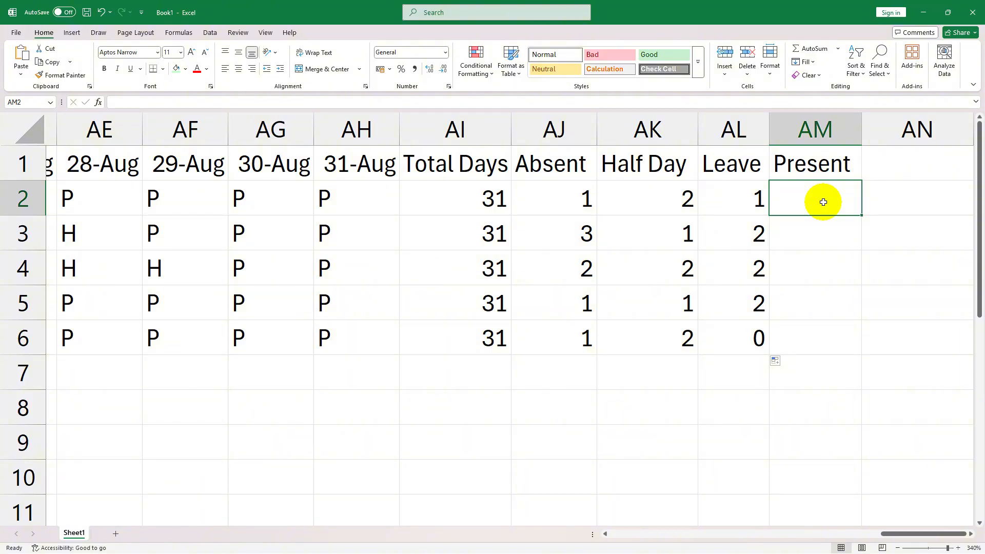
text(=)
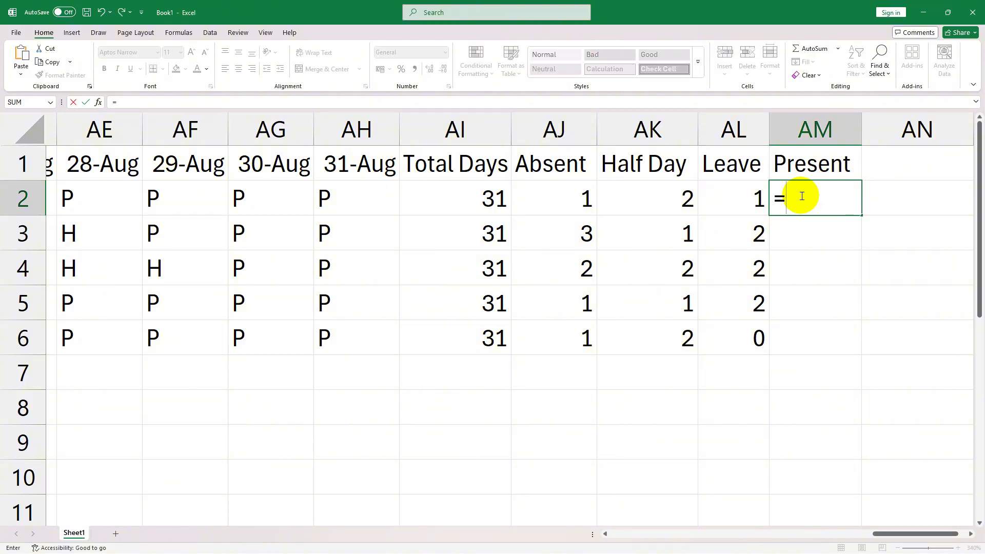
key(BackSpace)
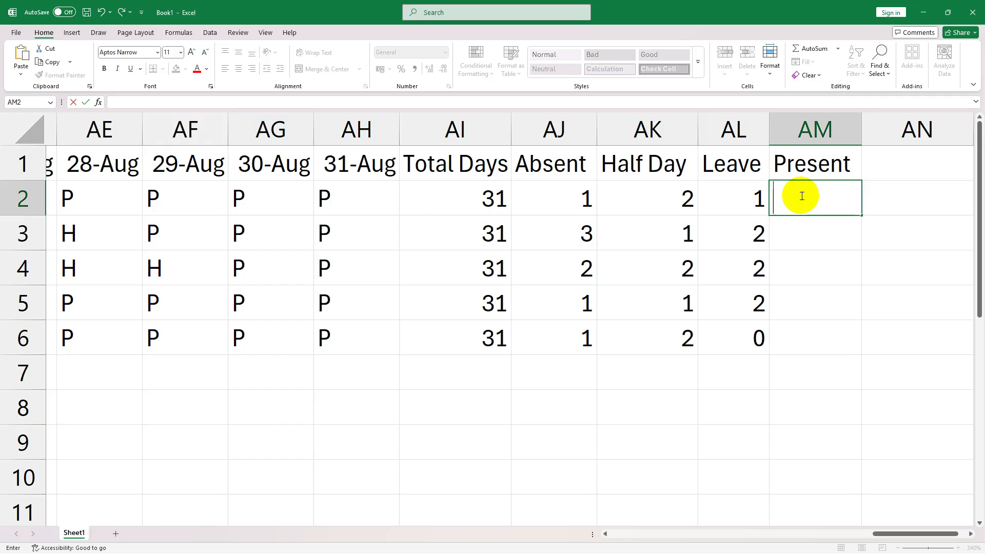
text(=)
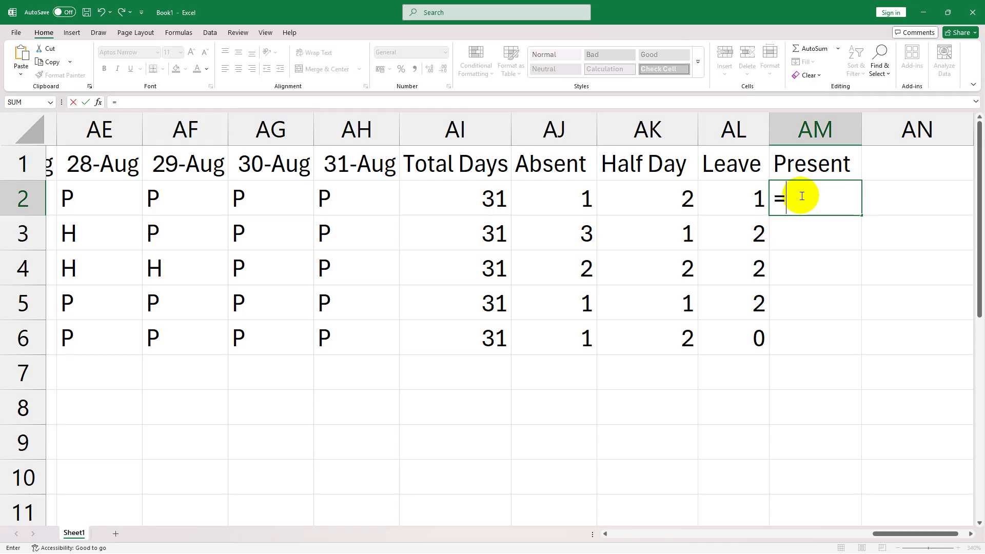
click(454, 212)
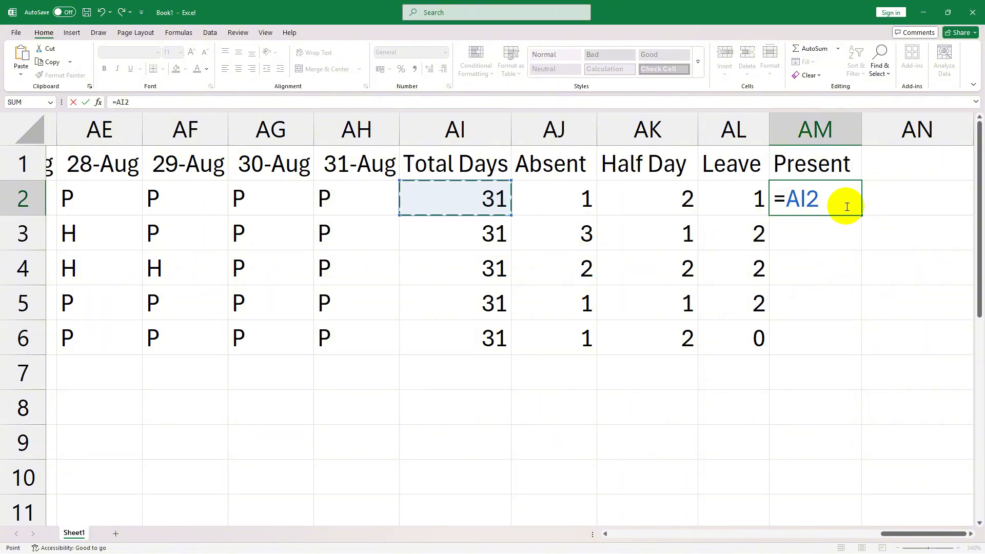
text(-)
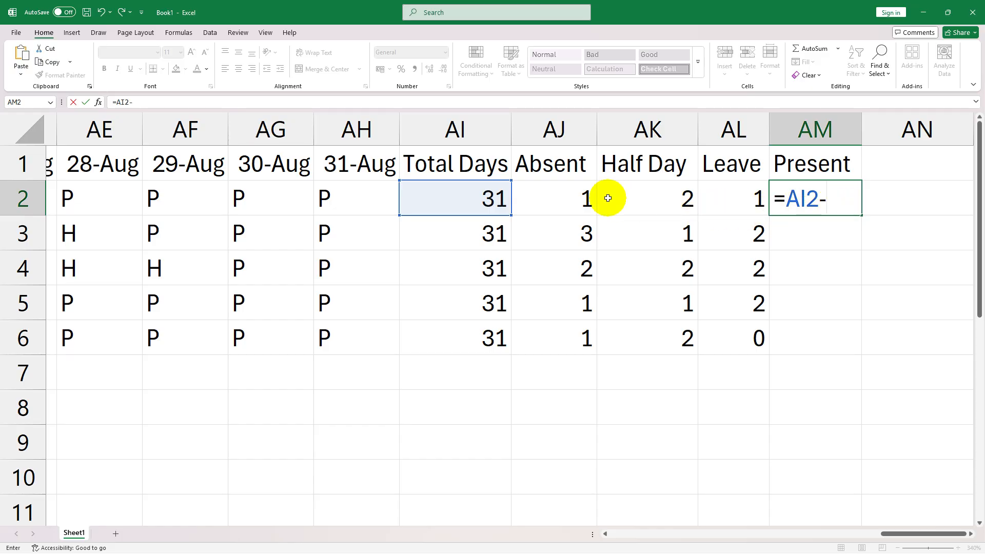
click(566, 200)
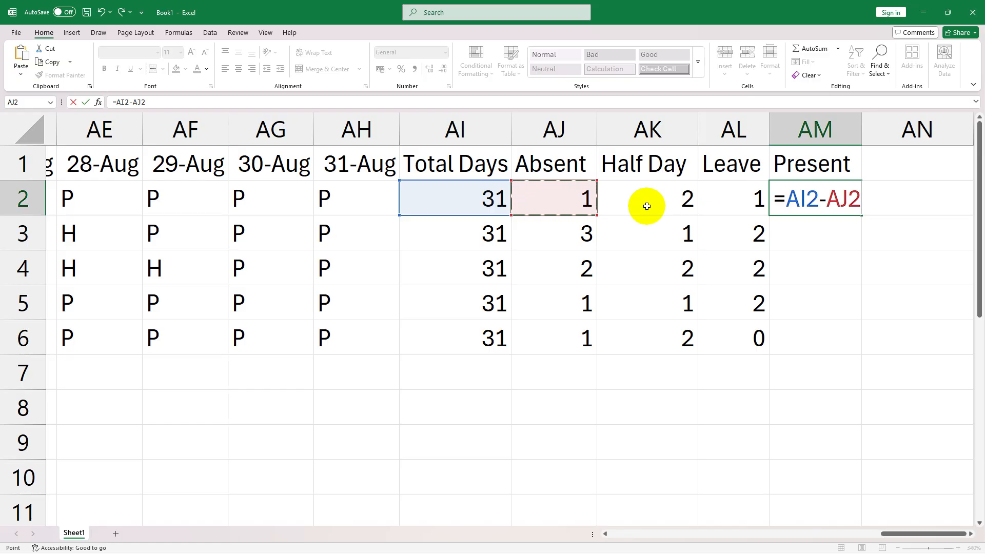
text(-)
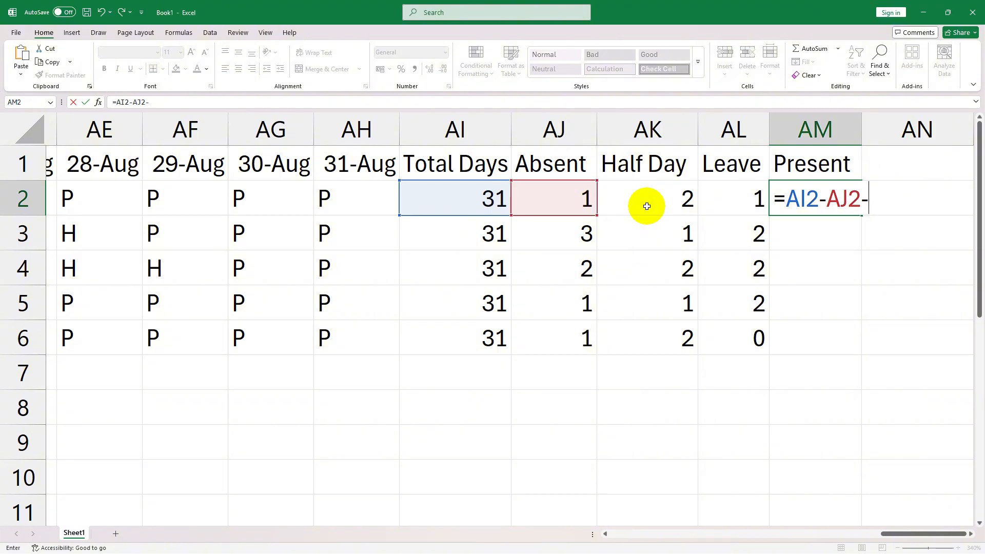
click(639, 203)
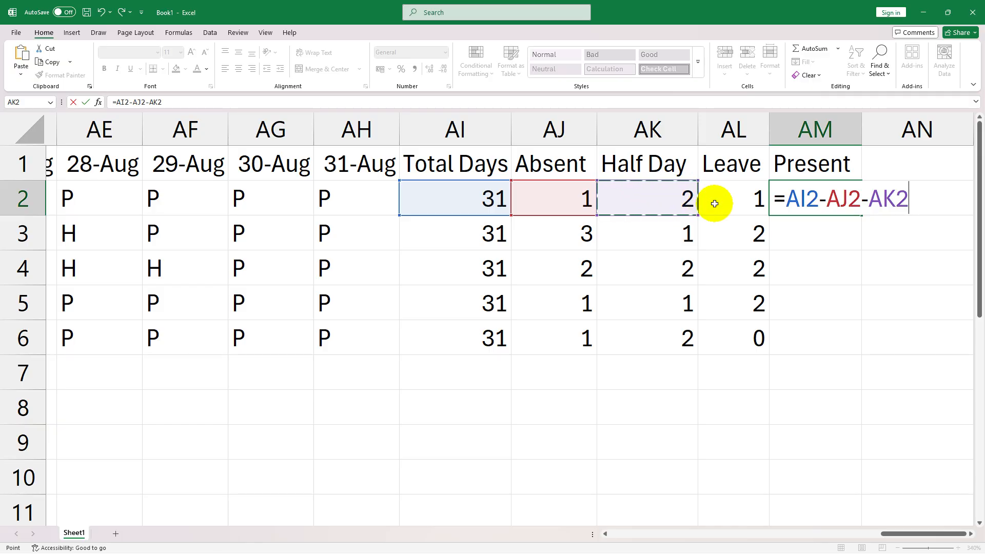
key(Return)
- Clear the Present formula in AM2 back to its equals sign
click(659, 203)
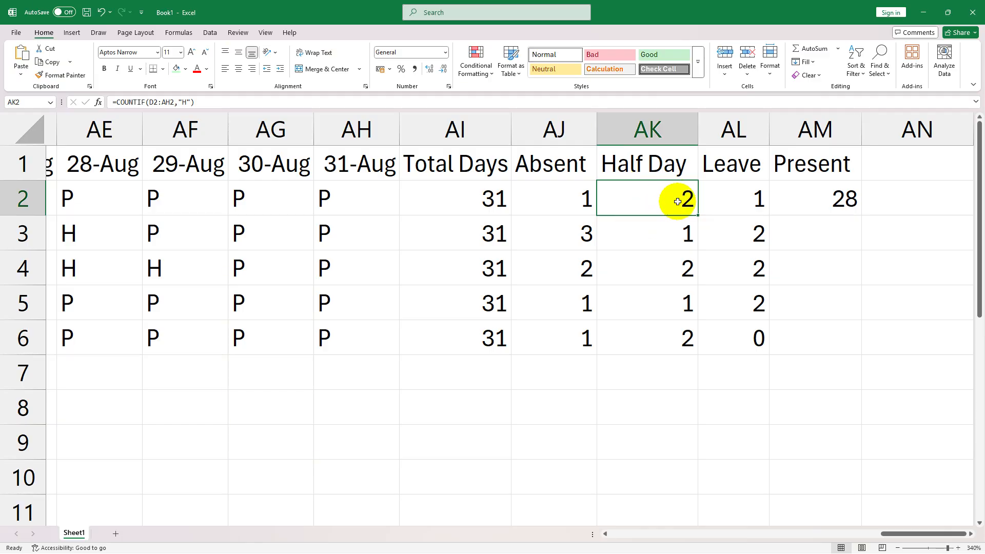
click(814, 201)
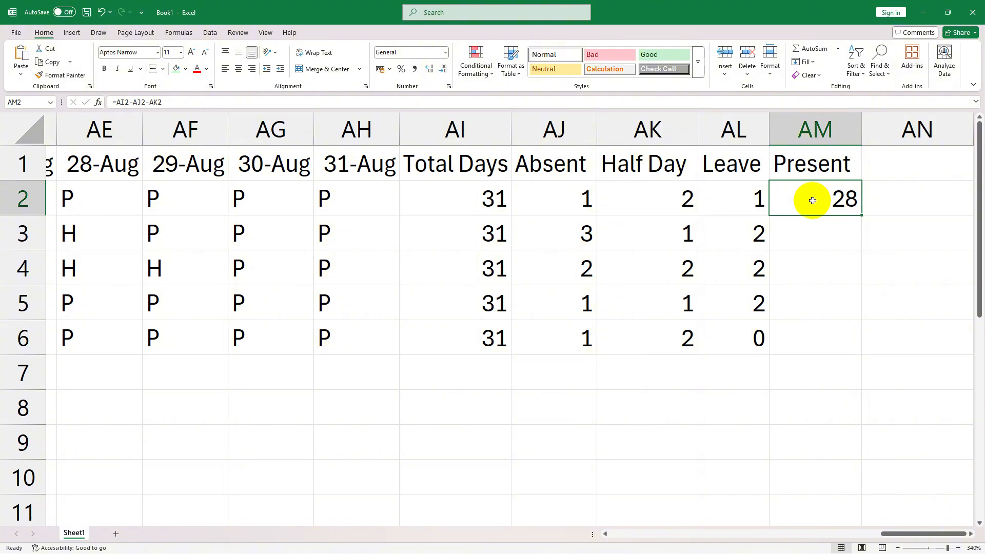
double_click(843, 199)
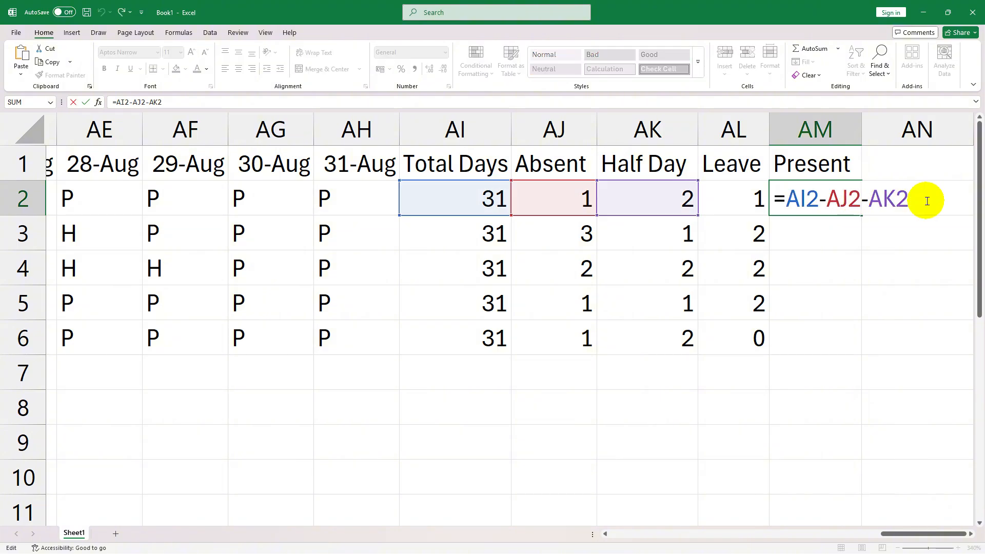
key(BackSpace)
key(BackSpace)
key(BackSpace)
key(BackSpace)
key(BackSpace)
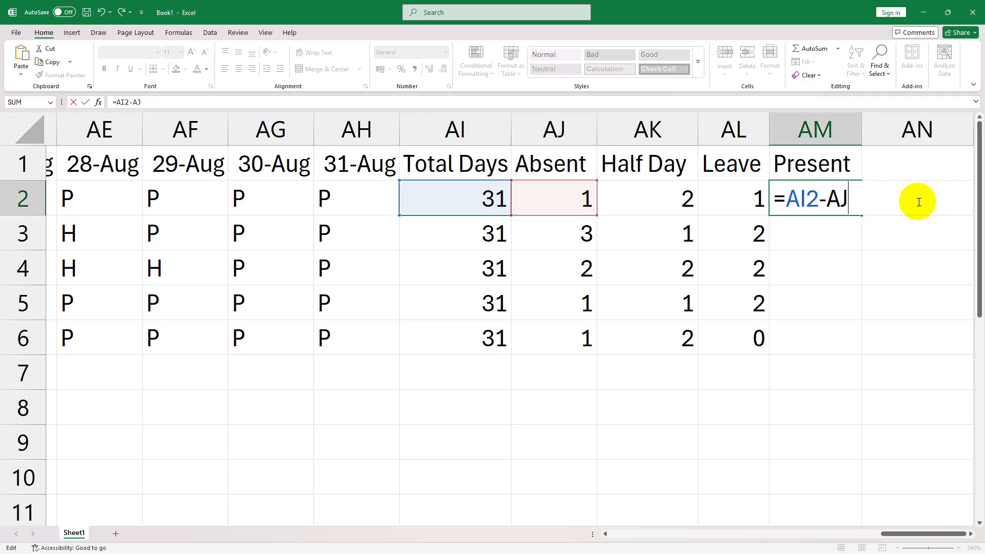
key(BackSpace)
key(BackSpace)
key(BackSpace)
key(BackSpace)
key(BackSpace)
key(BackSpace)
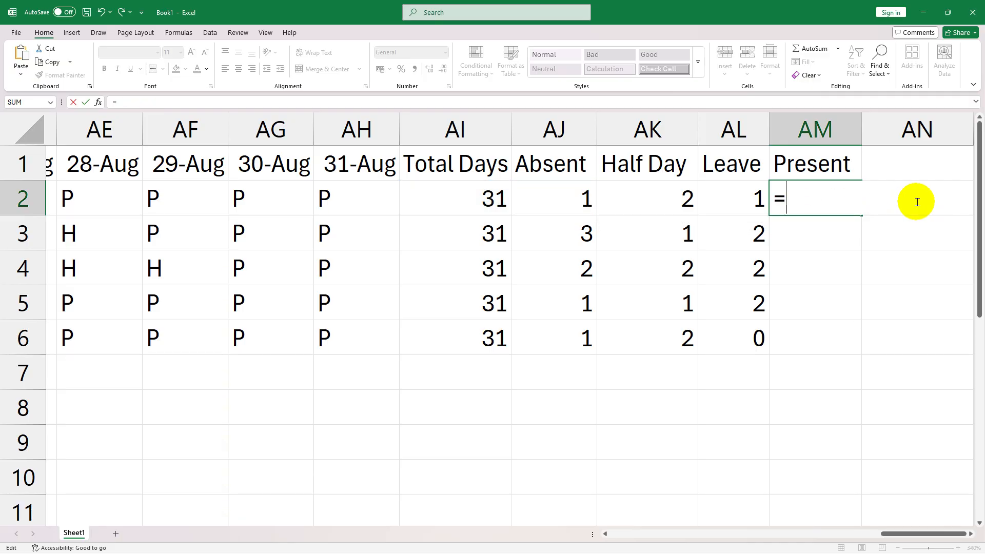
- Enter the Present formula in AM2 as =AI2-AJ2-(AK2/2), counting each half day as half a day
click(492, 195)
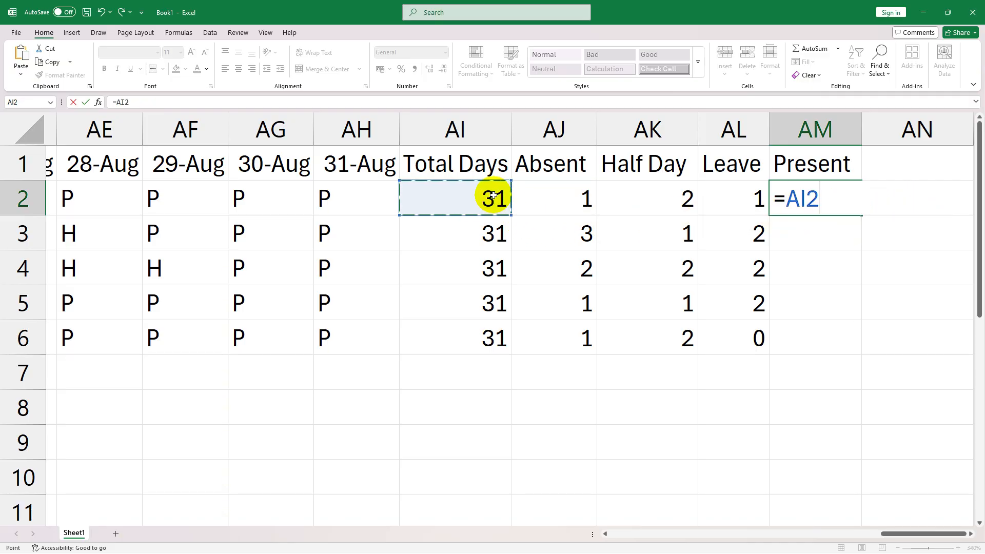
text(-)
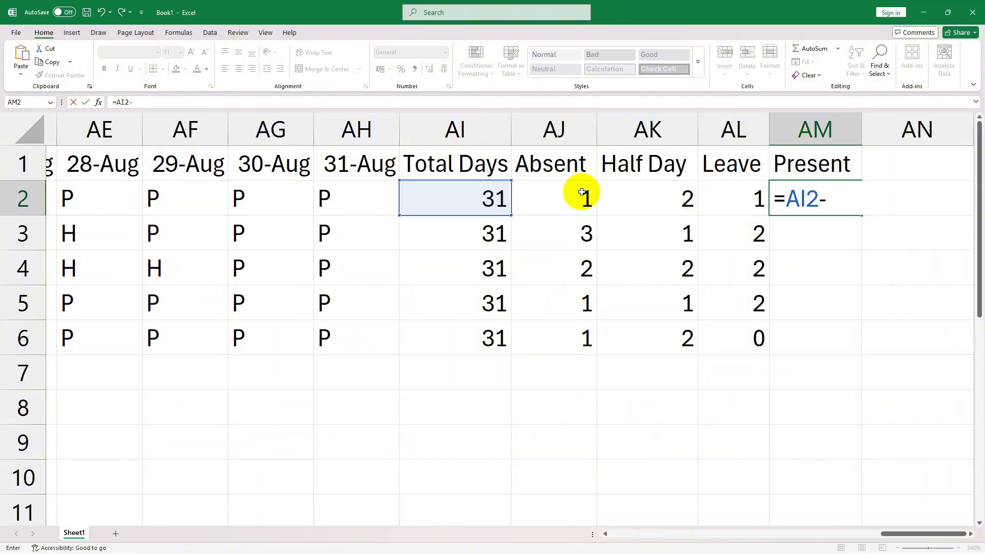
click(582, 192)
text(-AJ2)
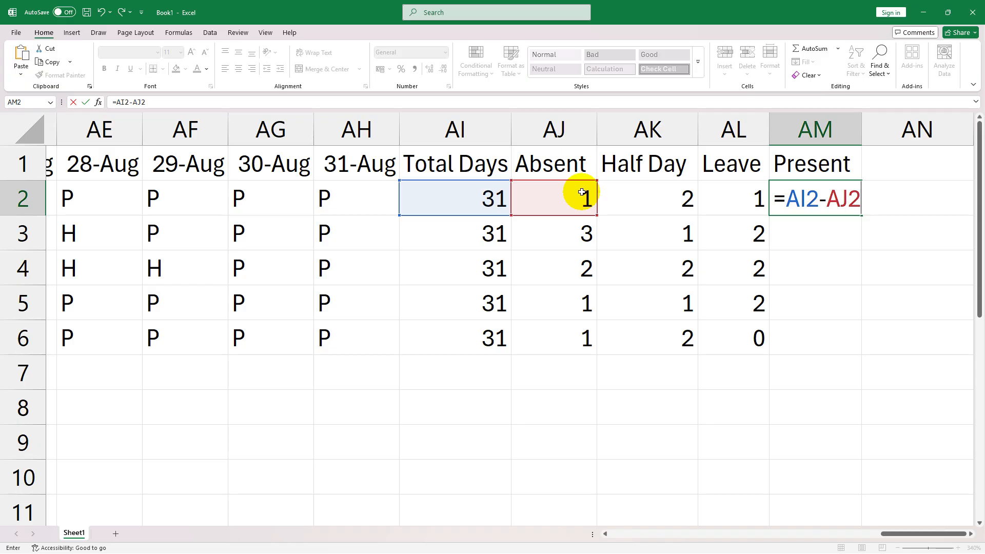
text(-()
click(644, 208)
text(/2)
key(BackSpace)
key(BackSpace)
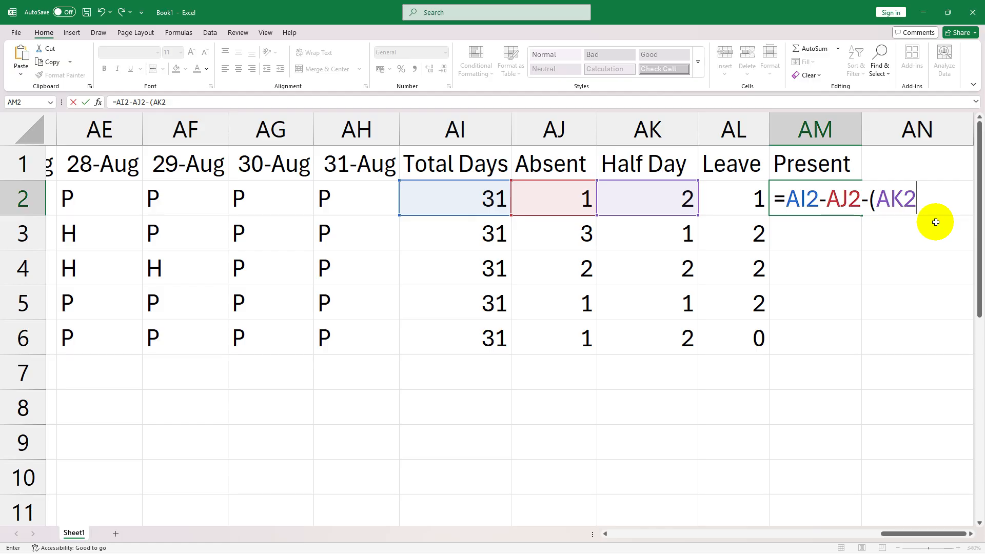
text(/2)
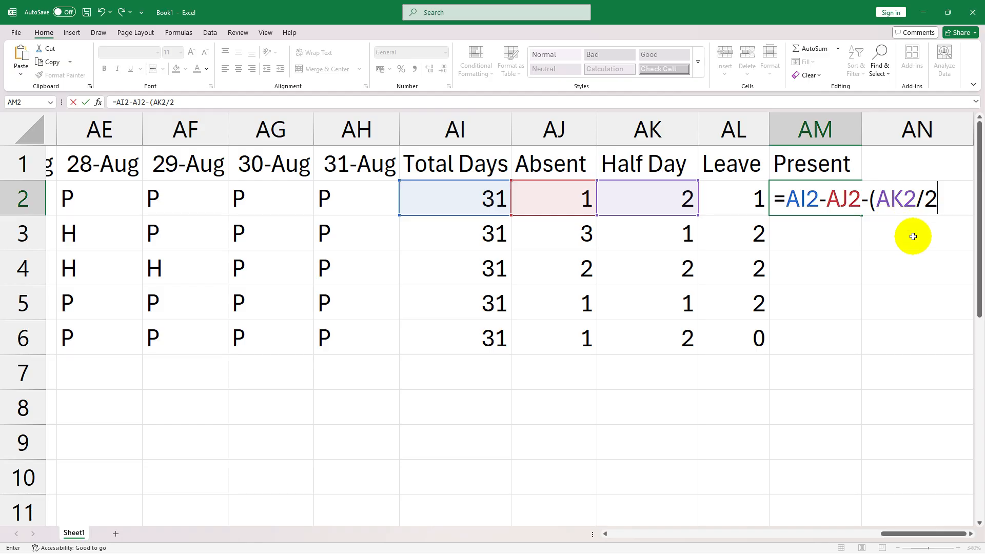
text())
key(Return)
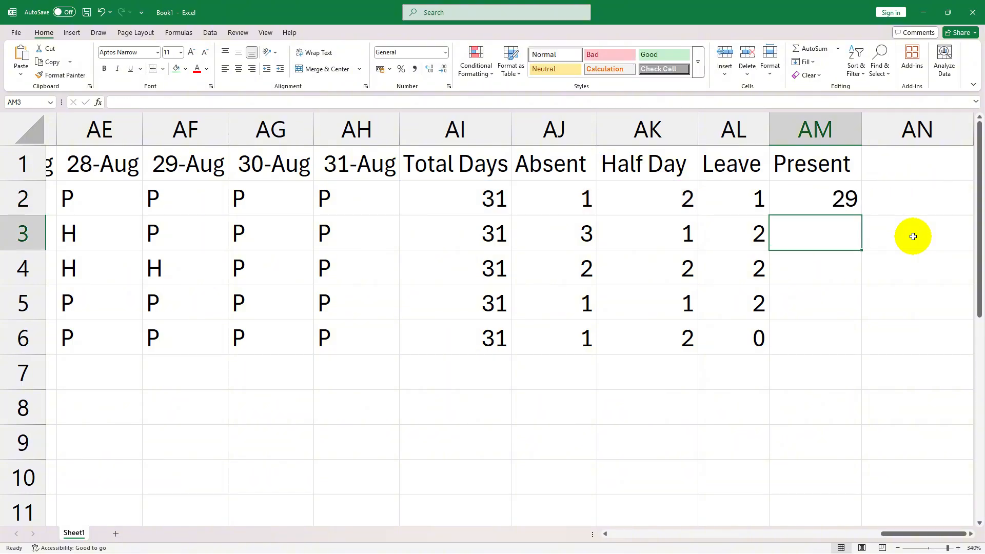
- Check the first employee's Present result against the Total Days, Absent, Half Day and Leave cells in row 2
click(846, 207)
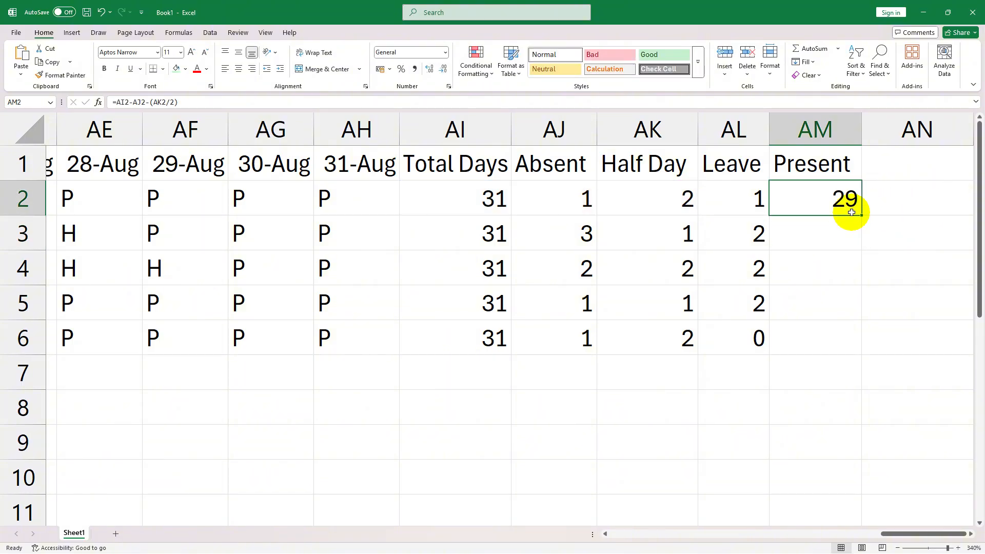
click(503, 201)
click(561, 199)
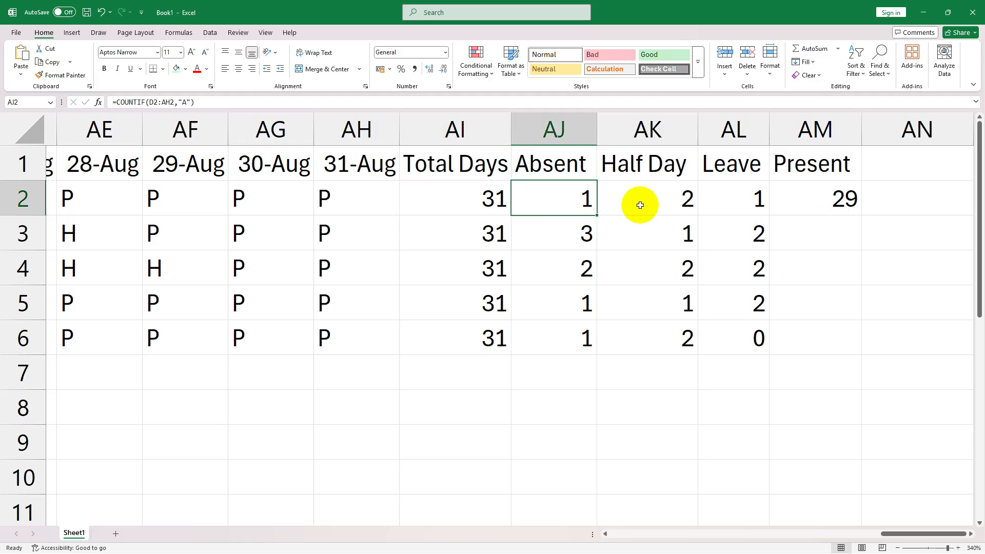
click(667, 202)
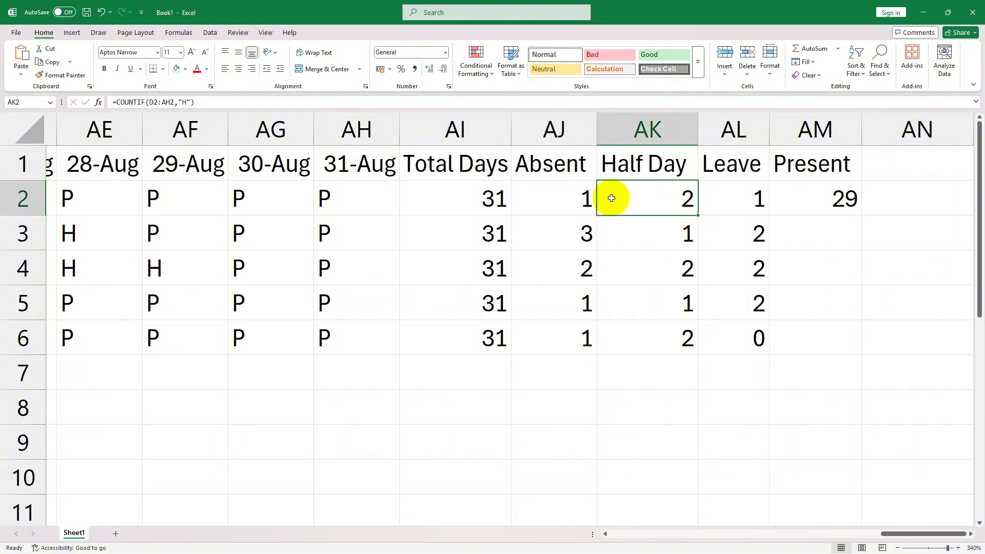
click(805, 202)
click(748, 201)
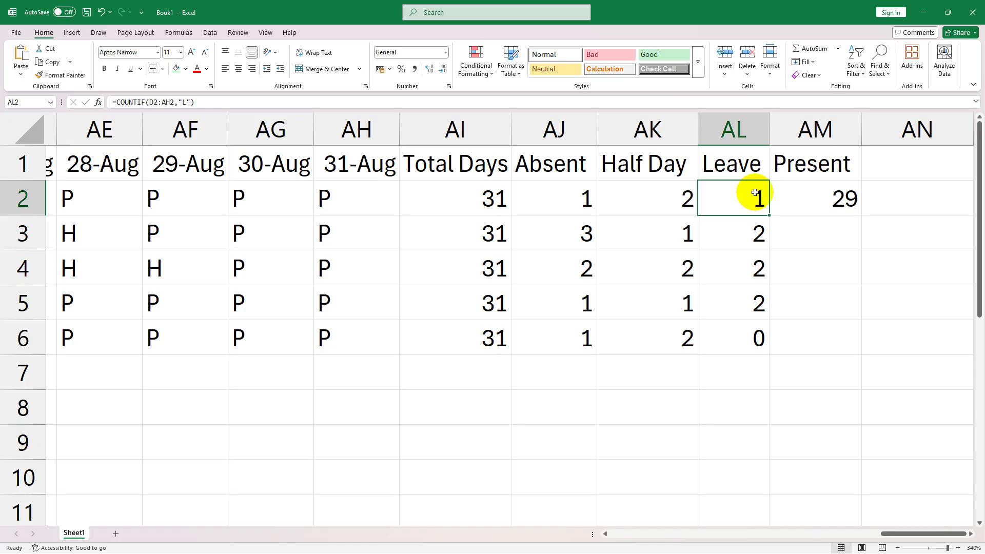
click(836, 200)
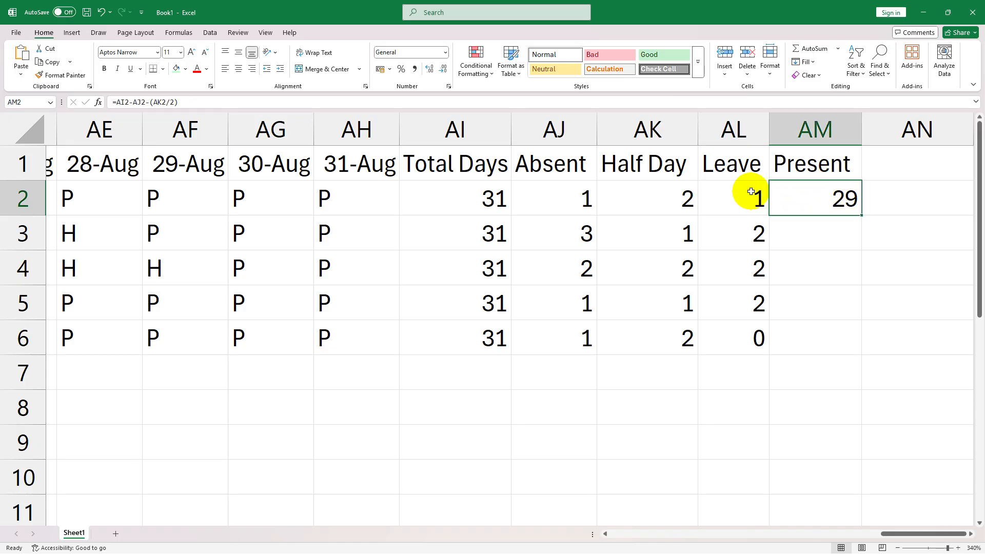
click(751, 192)
click(822, 192)
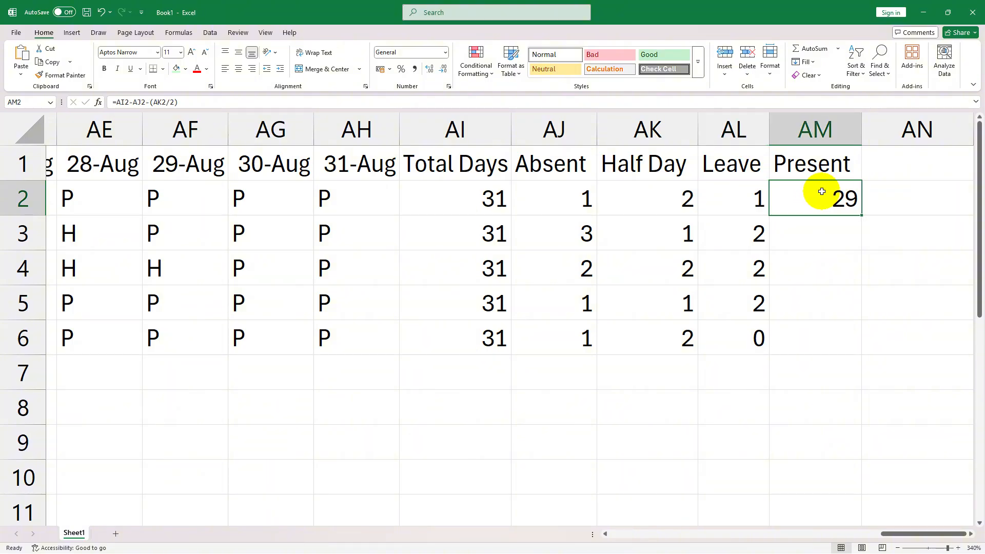
- Fill the Present formula from AM2 down through AM6
click(838, 227)
click(843, 185)
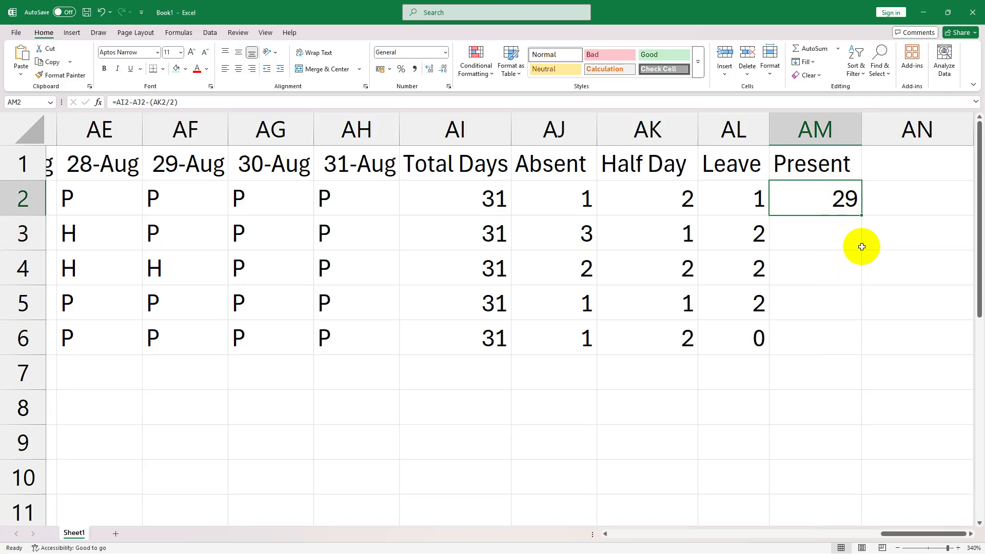
drag(860, 215, 845, 336)
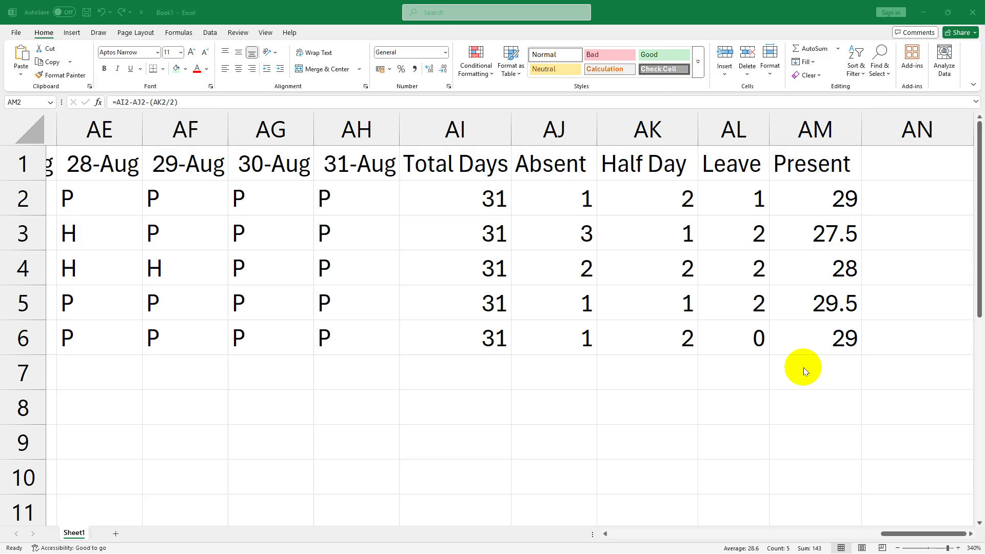
- Insert two blank sheet rows above the EMP ID header row and select A1
click(910, 532)
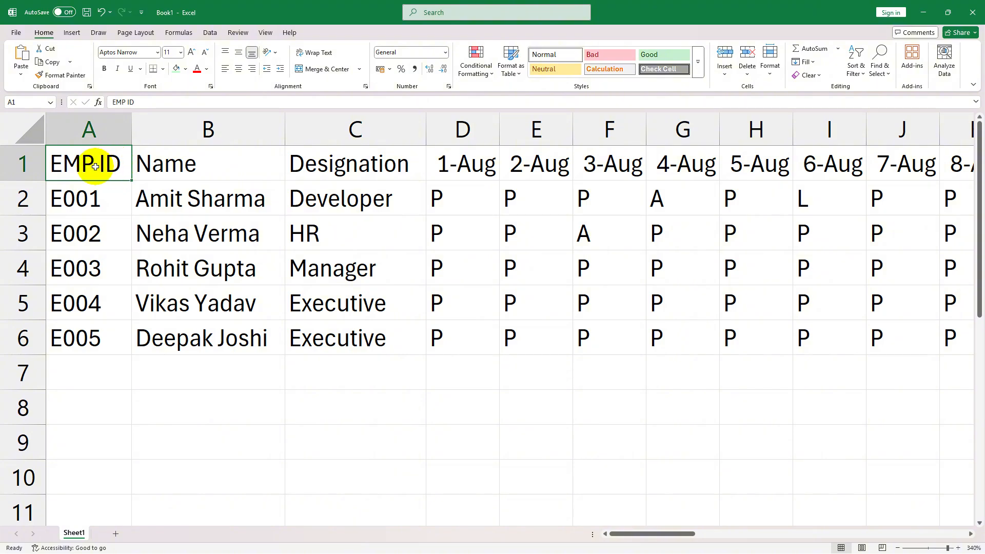
click(722, 74)
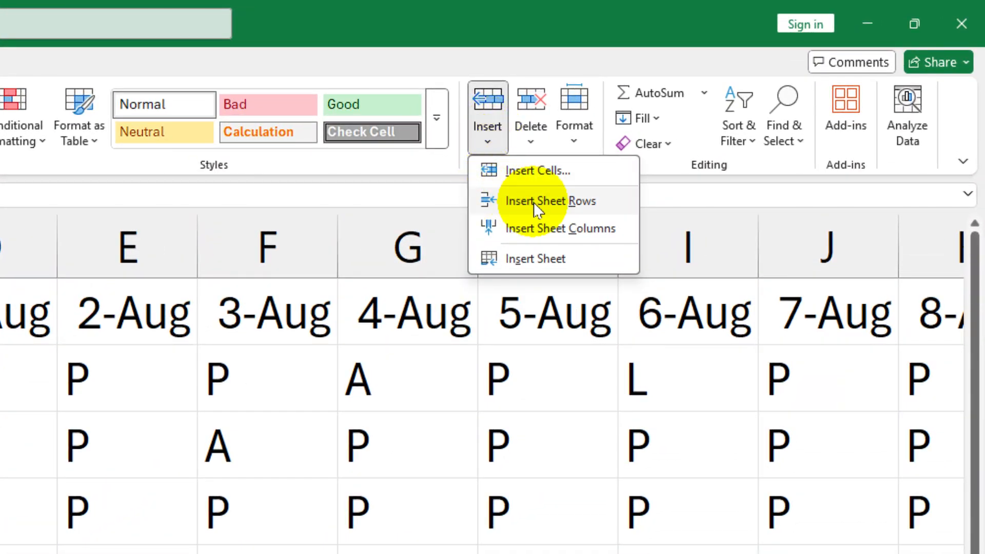
click(585, 205)
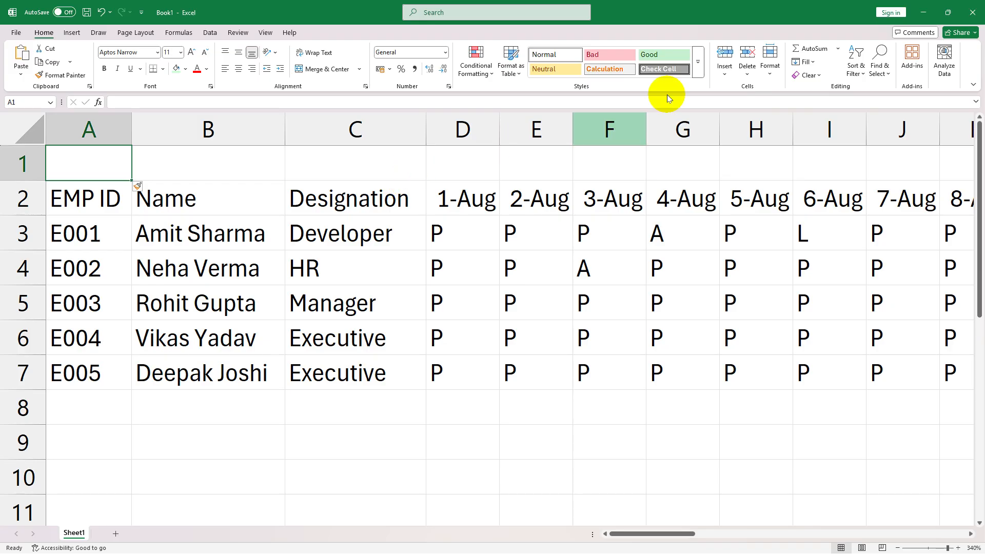
click(724, 77)
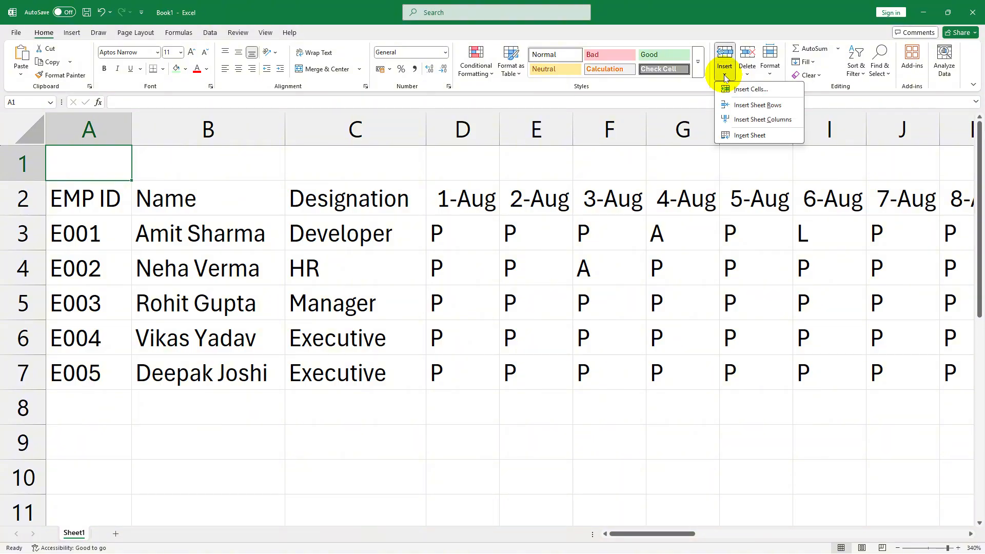
click(747, 103)
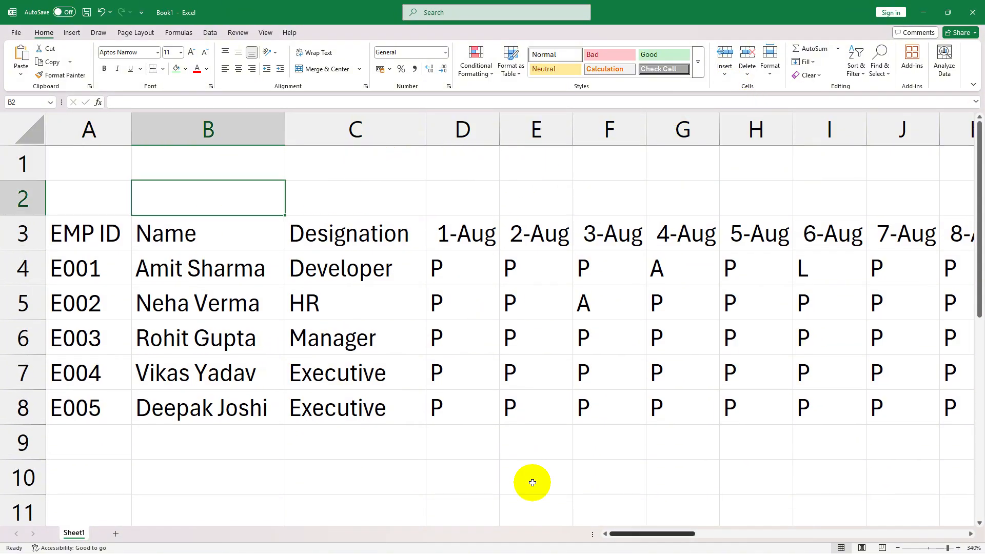
click(85, 162)
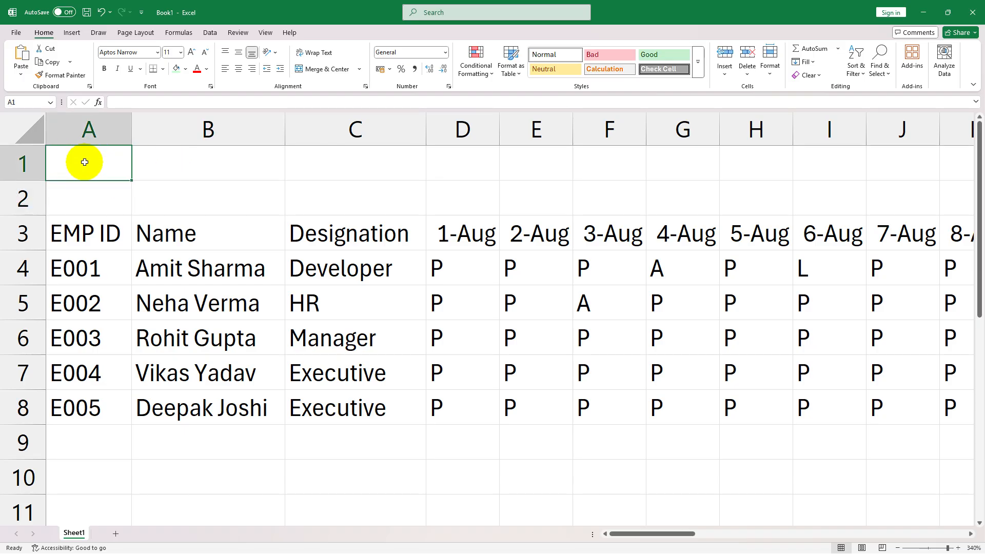
- Apply thick outside borders around the whole attendance table, A1:AM8, including the two blank rows above the headers
drag(62, 158, 911, 402)
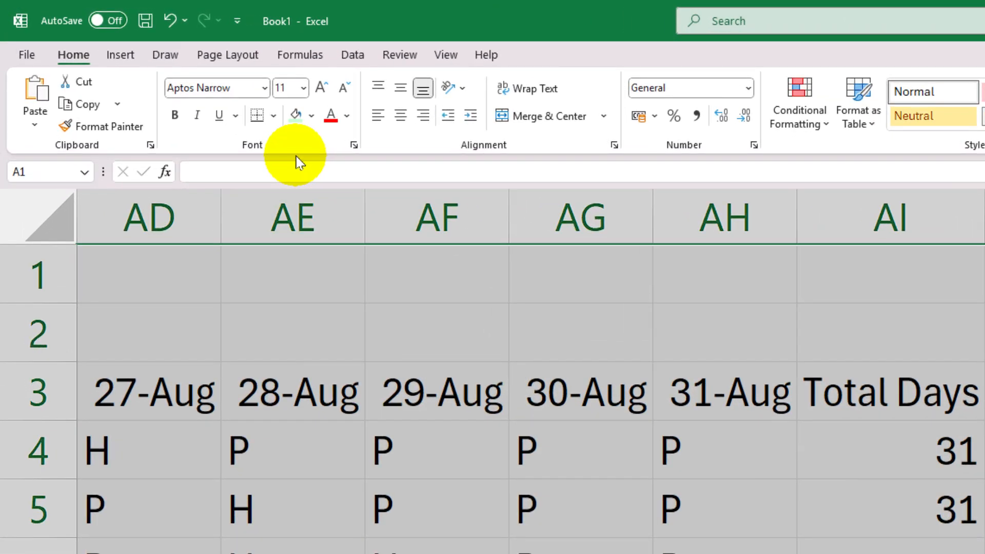
click(275, 117)
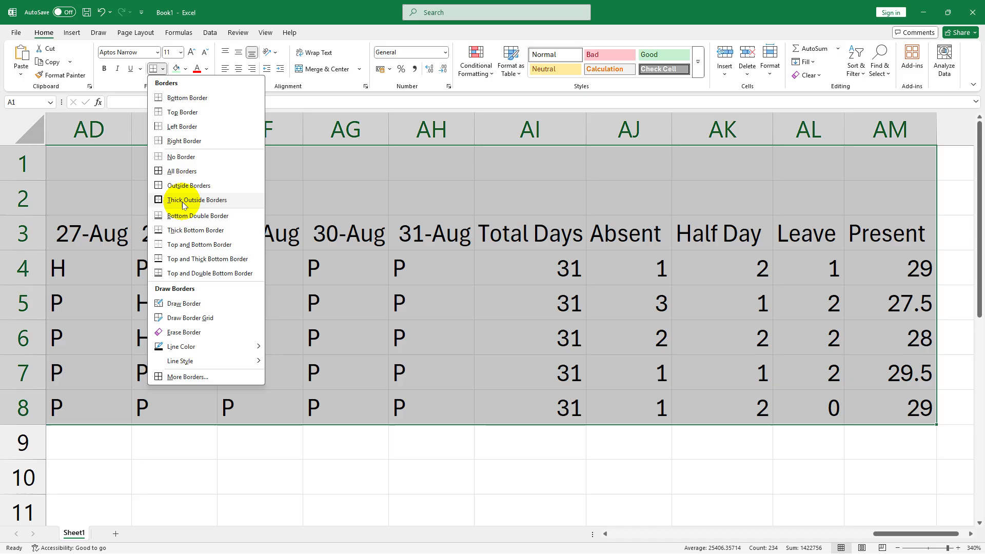
click(331, 336)
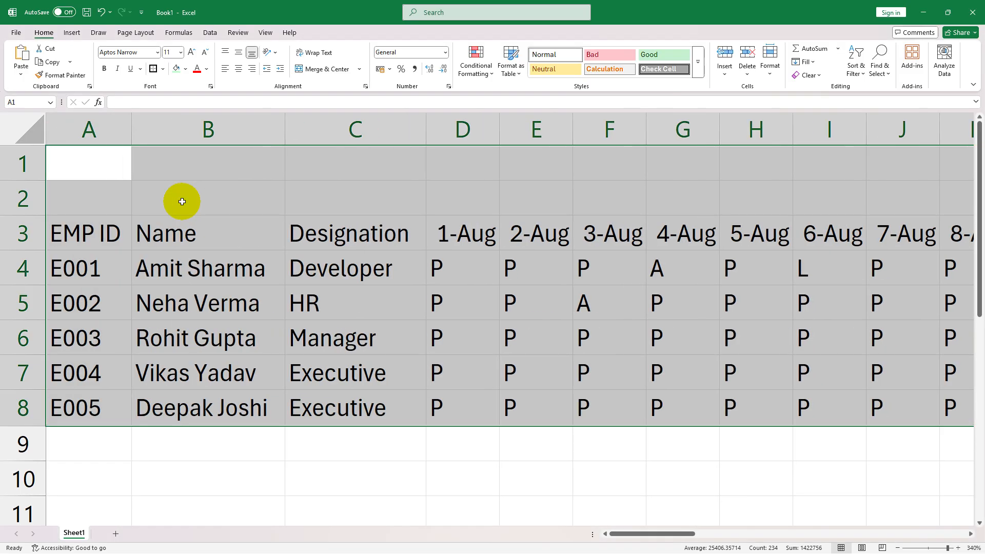
click(408, 259)
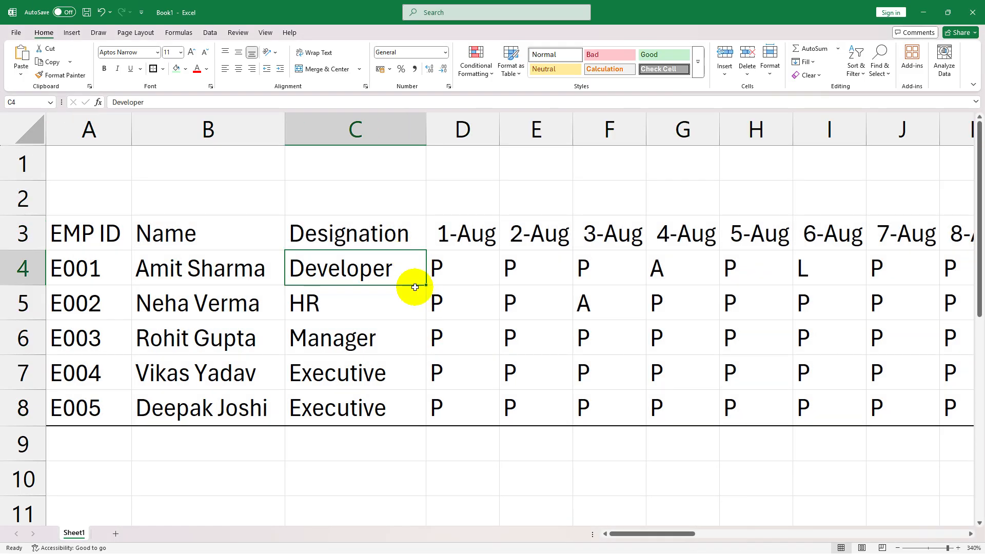
- Merge and center A1:AM2 above the headers and enter the title EMPLOYEE ATTENDANCE SHEET
click(87, 162)
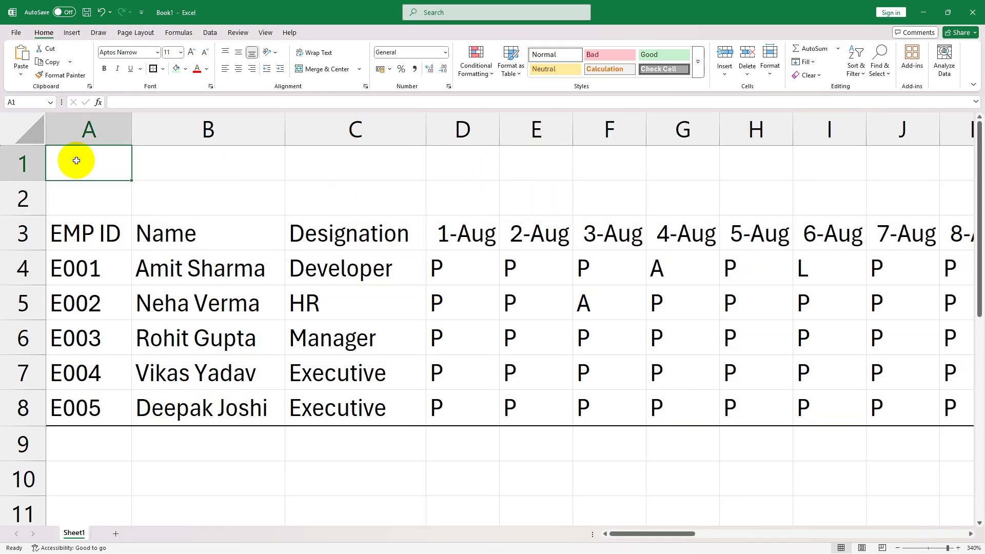
drag(76, 160, 835, 205)
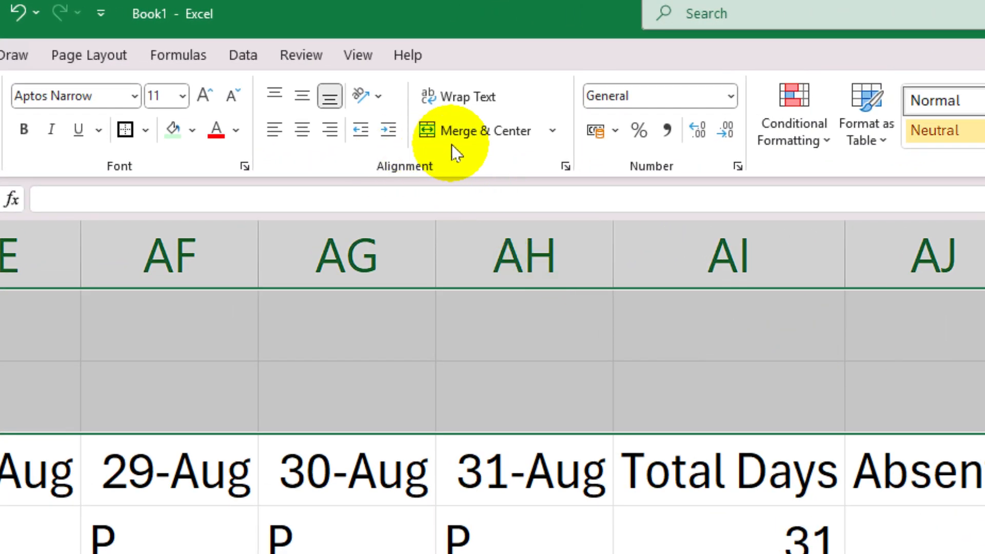
click(521, 134)
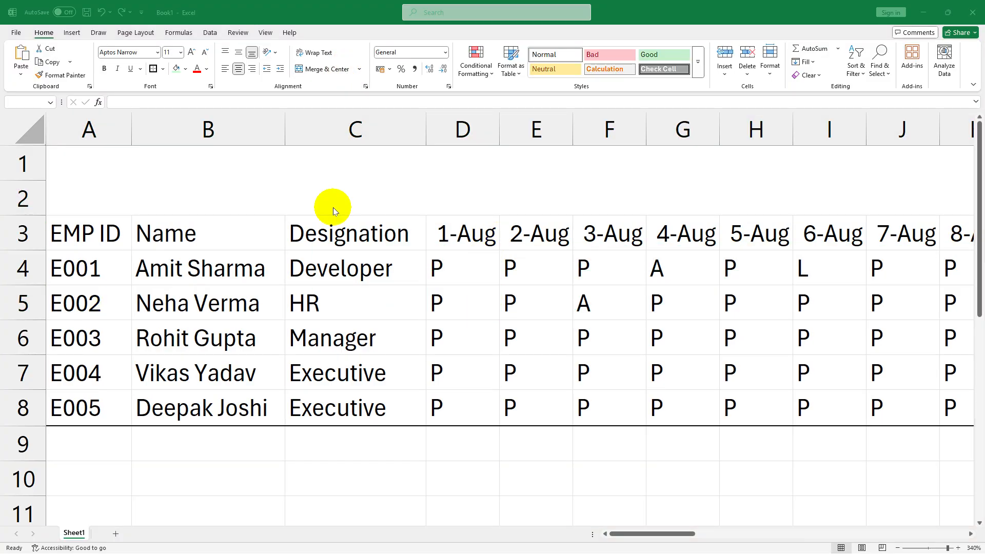
click(492, 182)
text(EMPLOYEE ATTE)
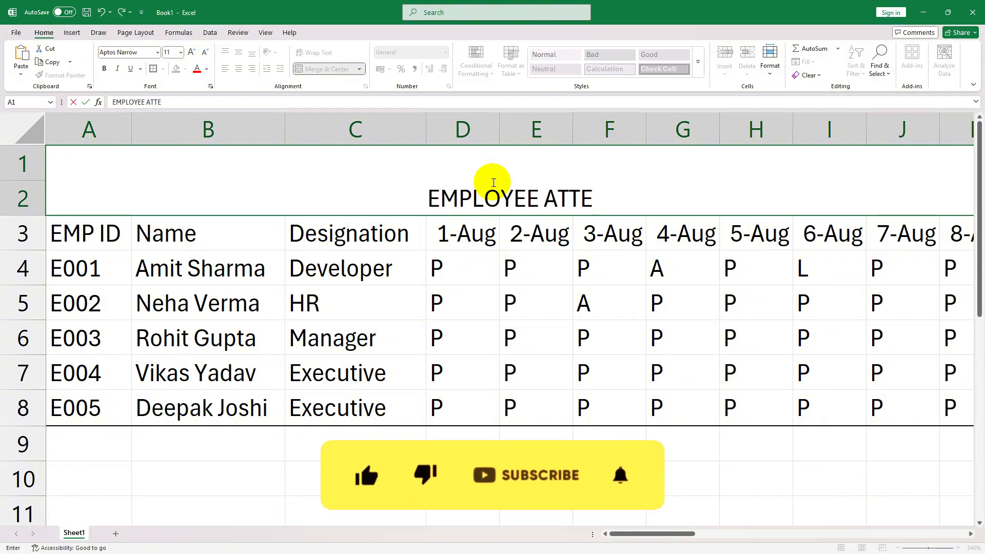
text(NDANCE SHEET)
key(ctrl+Return)
- Increase the font size of the EMPLOYEE ATTENDANCE SHEET title to 28
scroll(366, 488, down, 5)
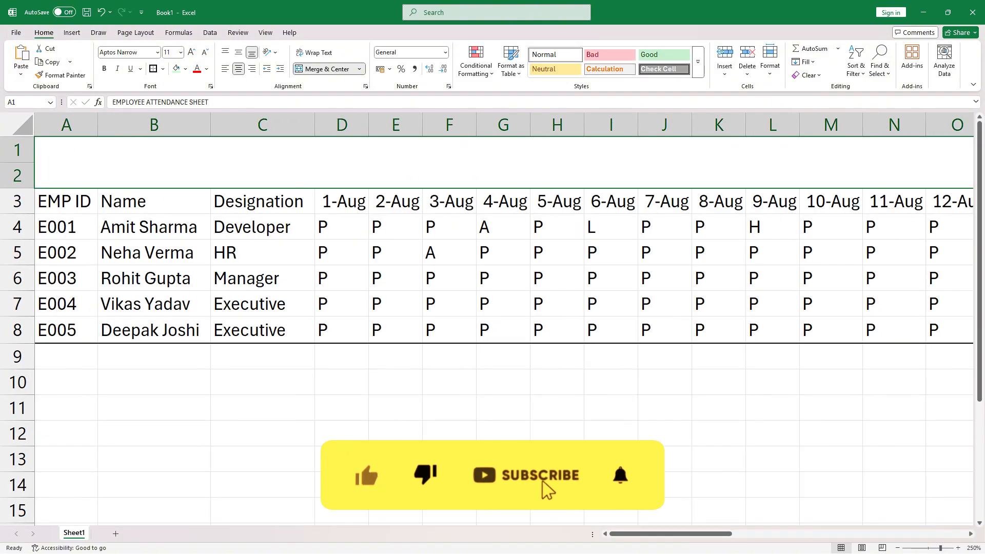
scroll(741, 307, down, 8)
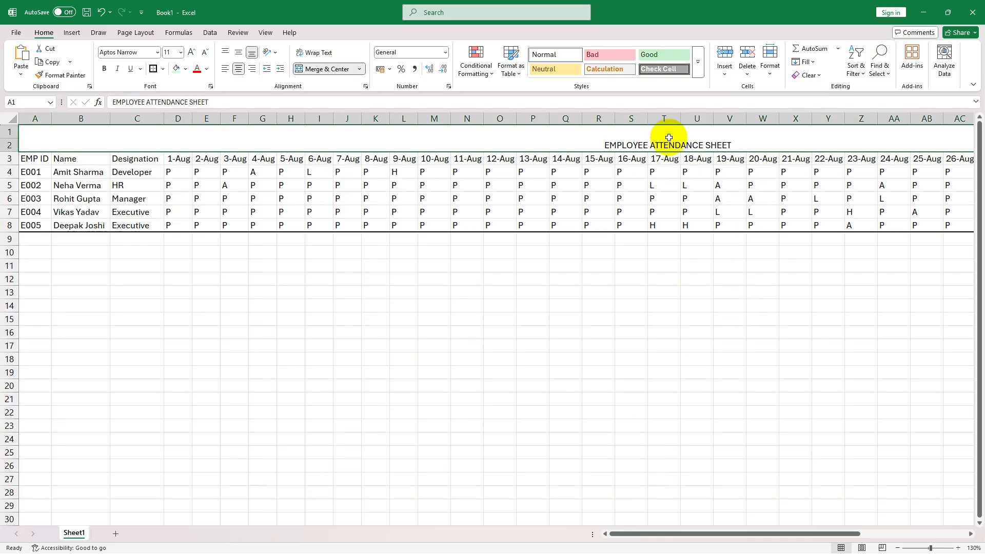
click(191, 53)
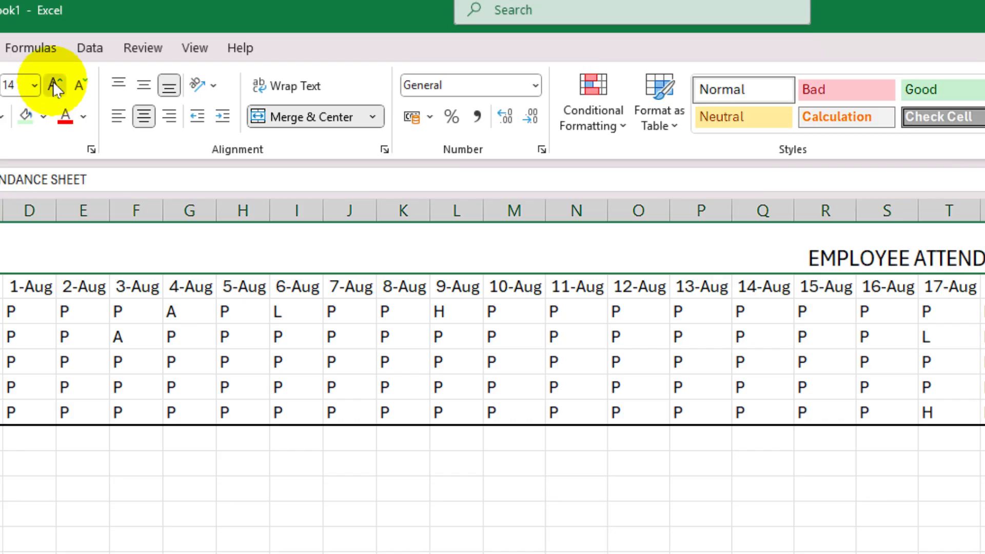
click(190, 53)
click(191, 53)
click(190, 54)
click(191, 53)
click(190, 53)
click(190, 53)
click(190, 53)
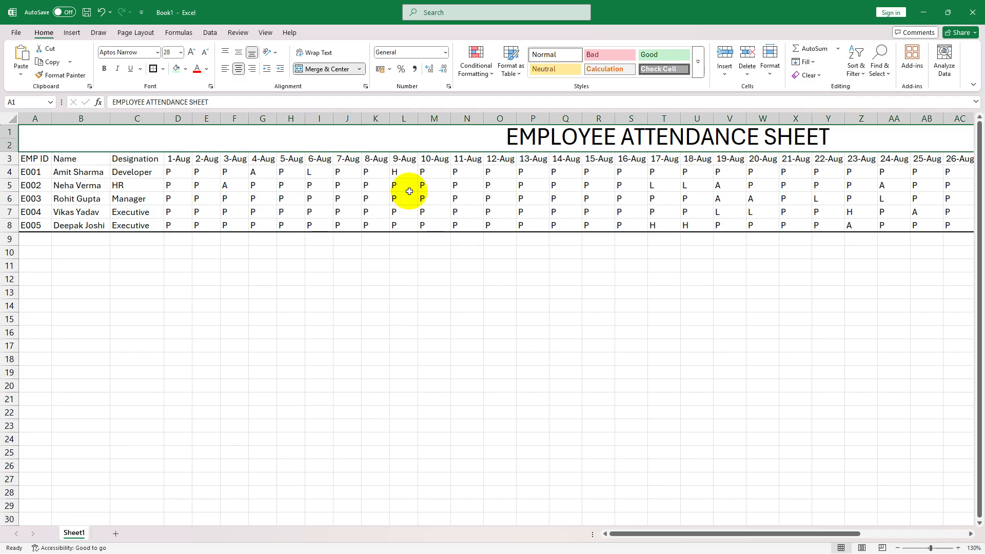
- Make row 2 taller and fill the merged title cell with Turquoise, Accent 4, Lighter 40%
ctrl+scroll(759, 413, up, 9)
drag(669, 536, 785, 533)
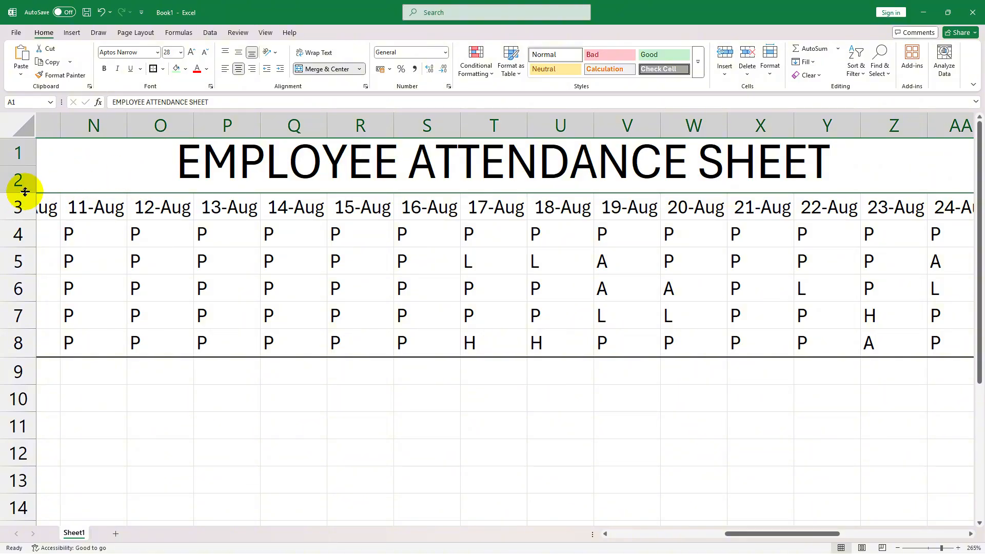
drag(25, 192, 24, 214)
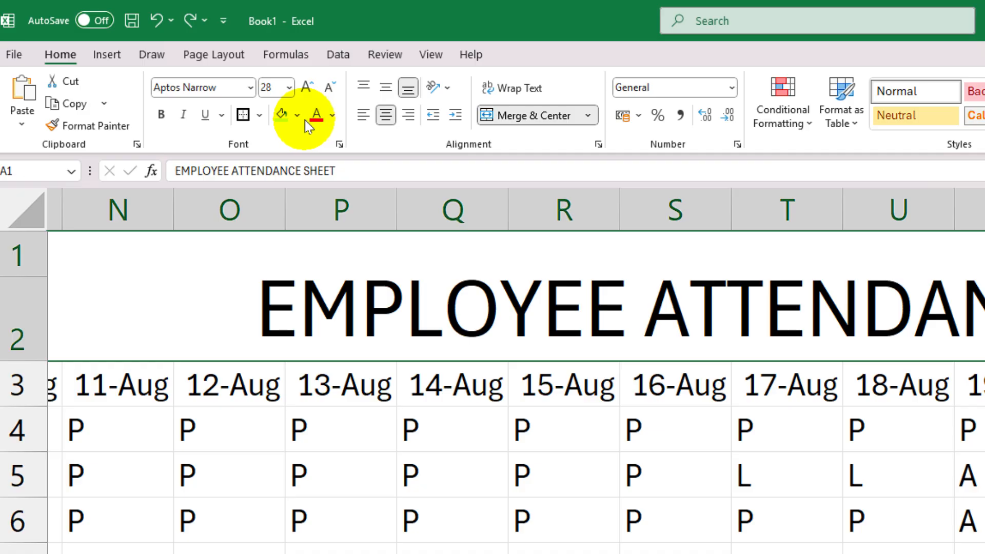
click(298, 117)
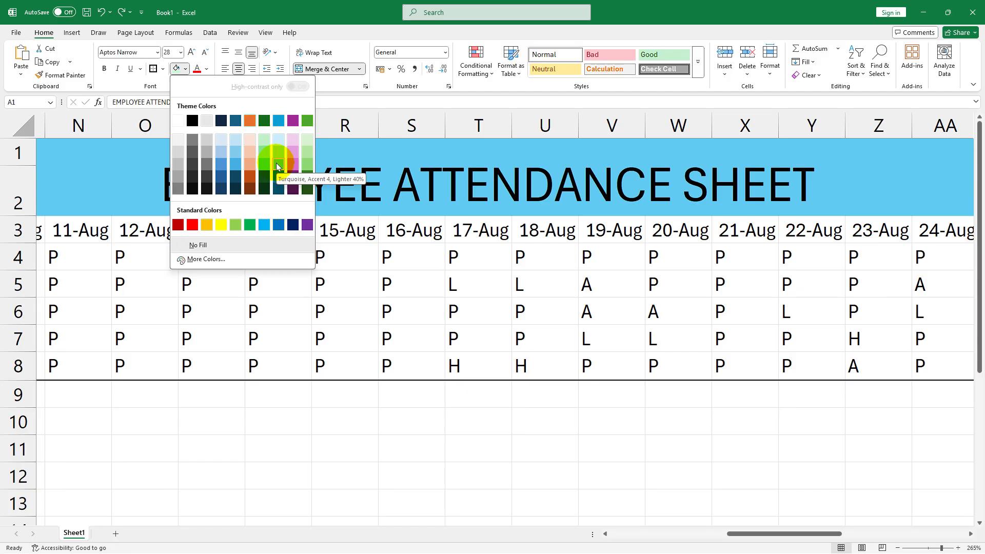
click(277, 166)
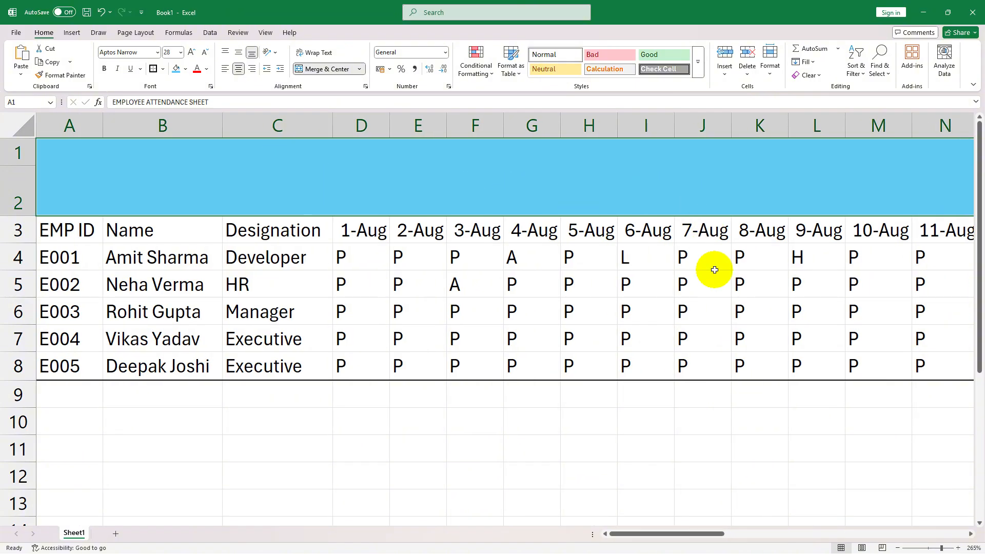
- Make the sheet title bold and align it vertically to the middle of its merged cell
scroll(416, 182, right, 5)
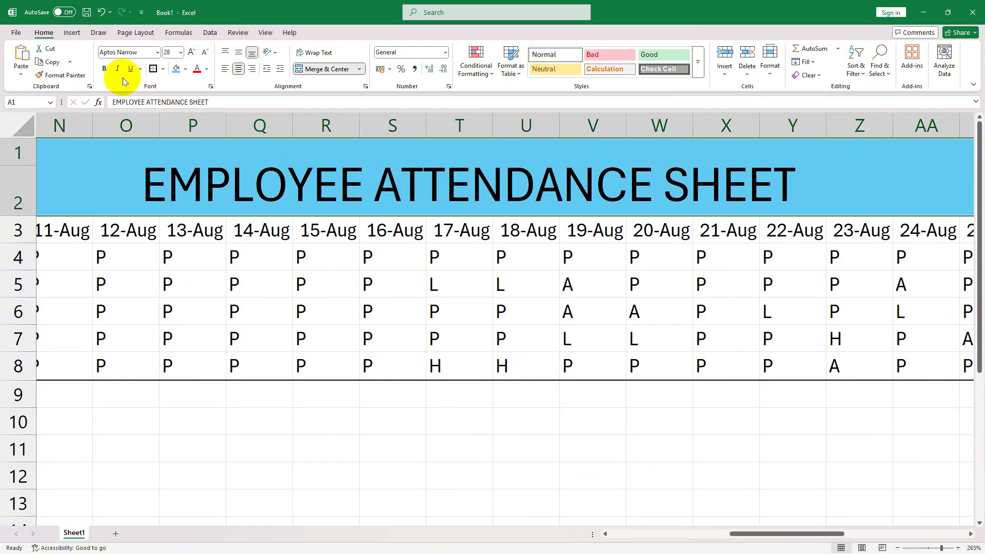
click(104, 69)
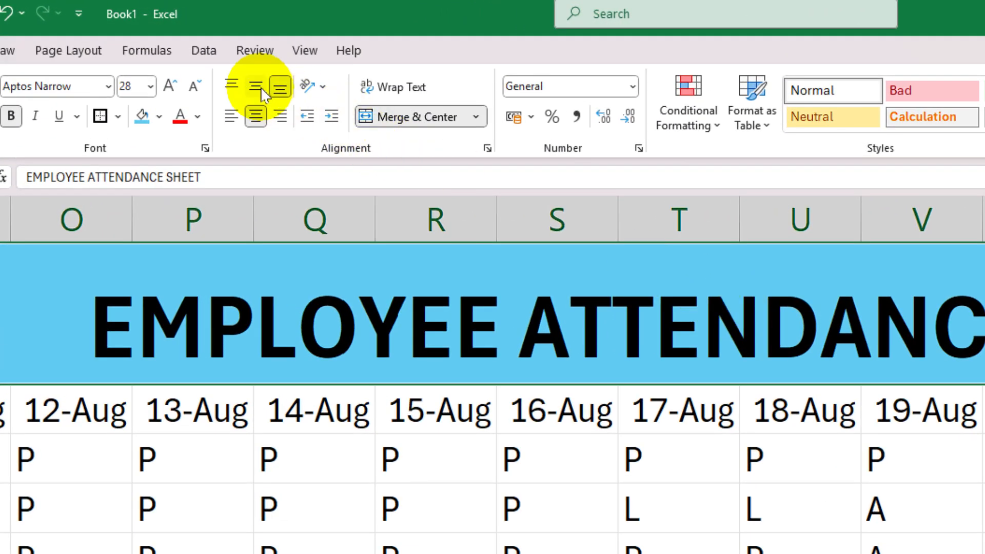
click(257, 91)
drag(697, 533, 805, 532)
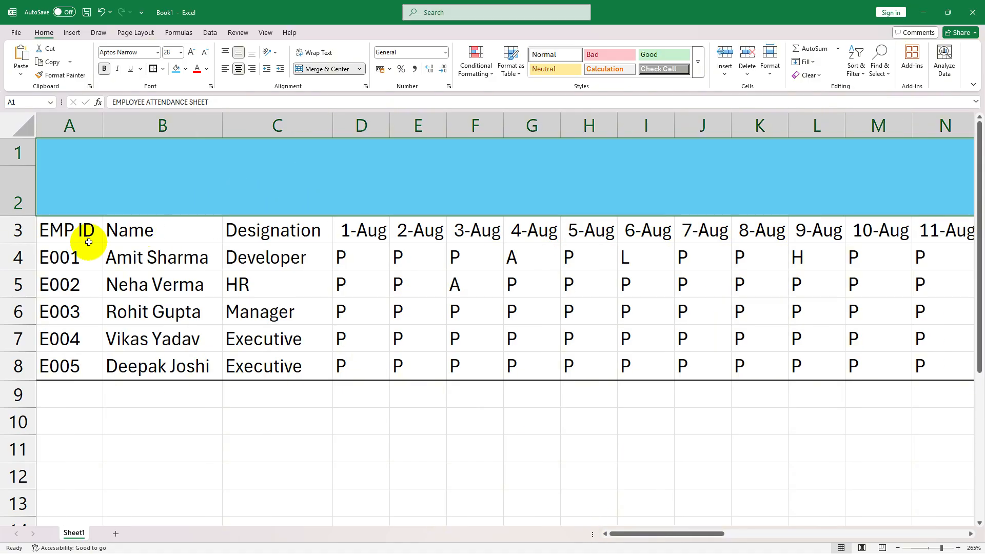
- Make the header row A3:AM3, from EMP ID to Present, bold and fill it with standard yellow
click(52, 234)
click(54, 234)
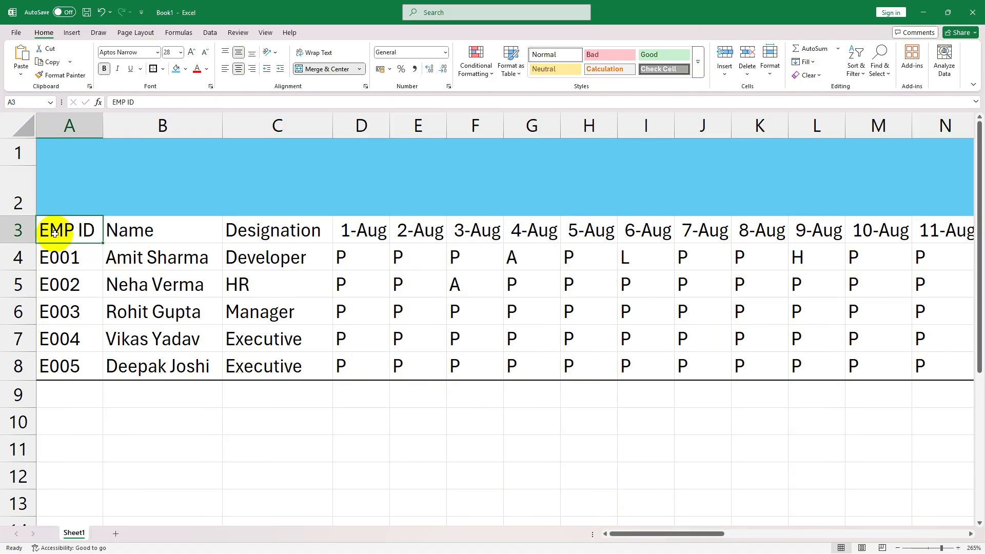
drag(57, 234, 906, 234)
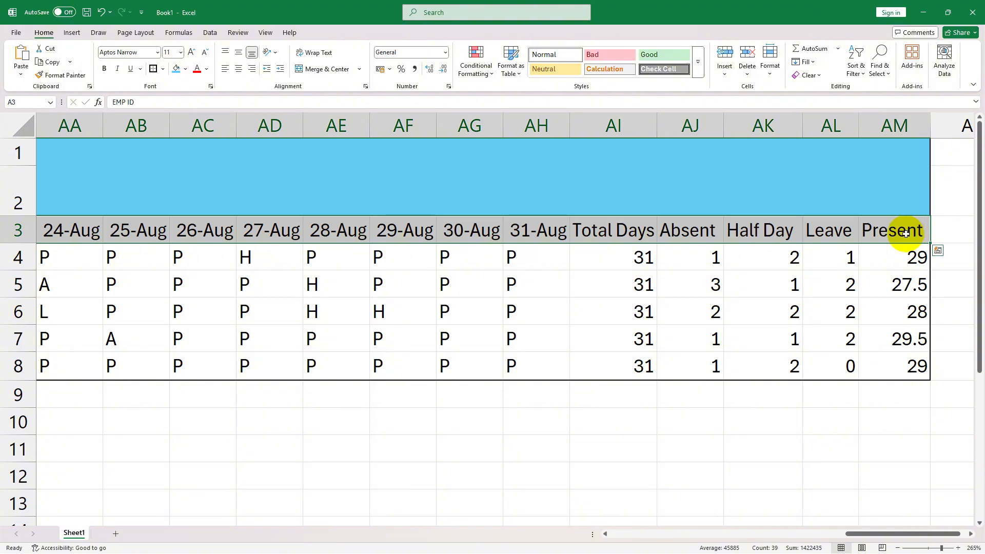
click(105, 69)
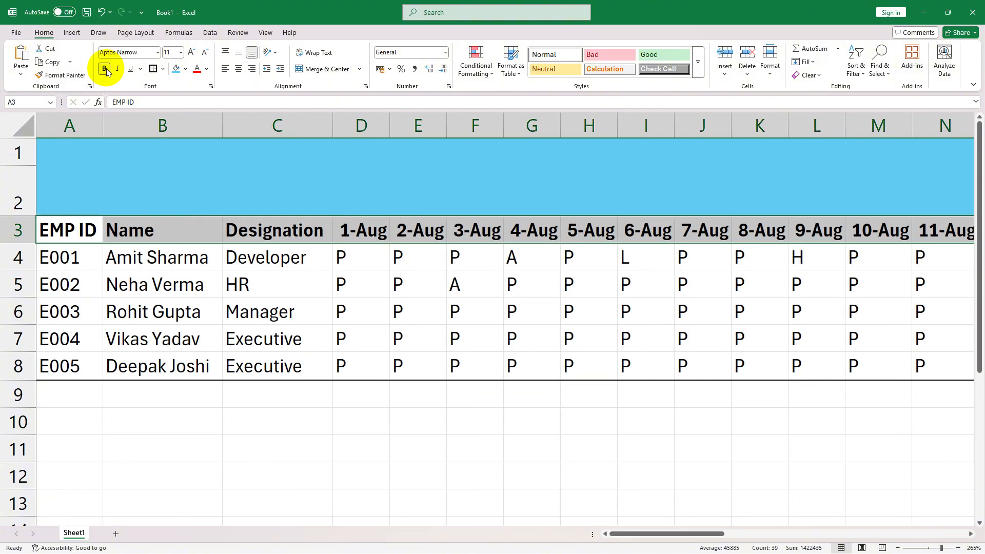
click(186, 70)
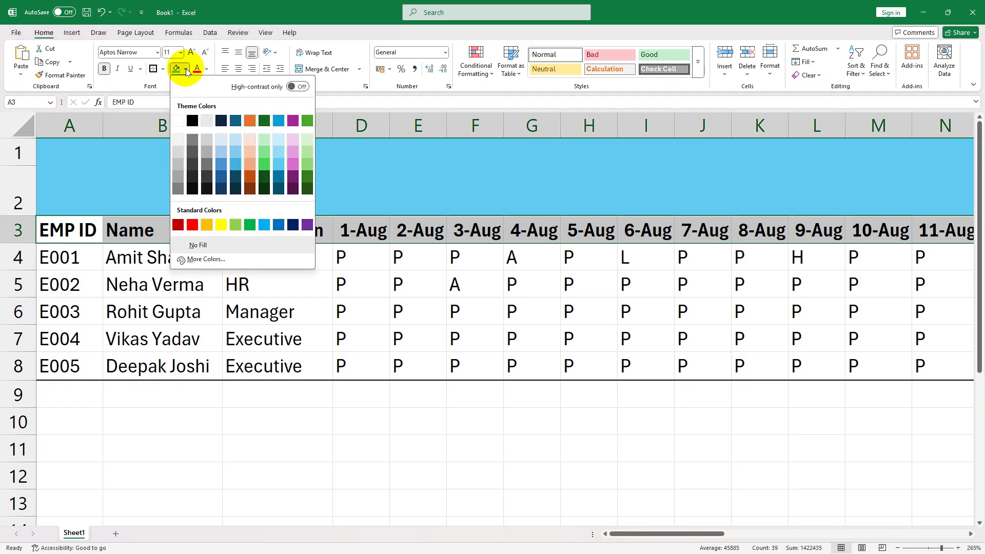
click(221, 224)
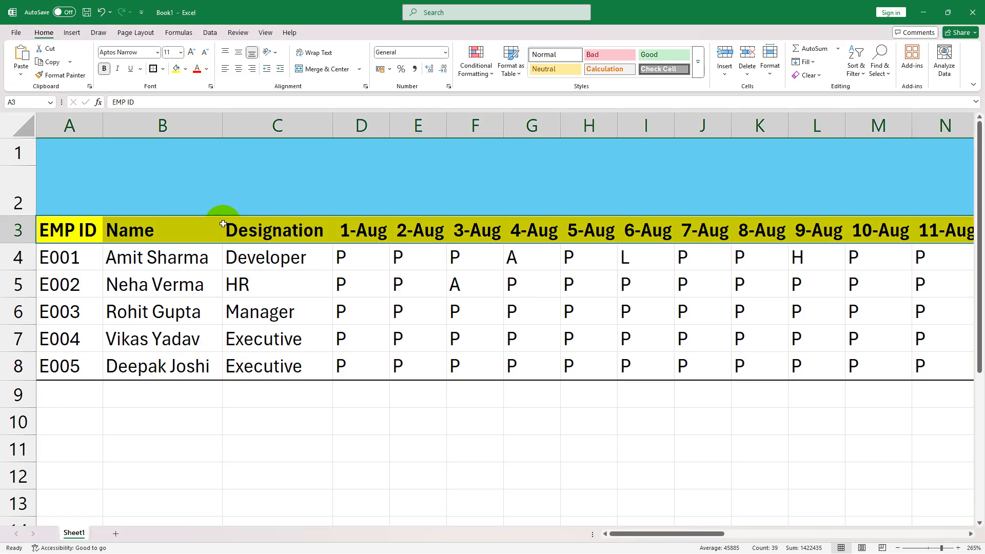
click(382, 304)
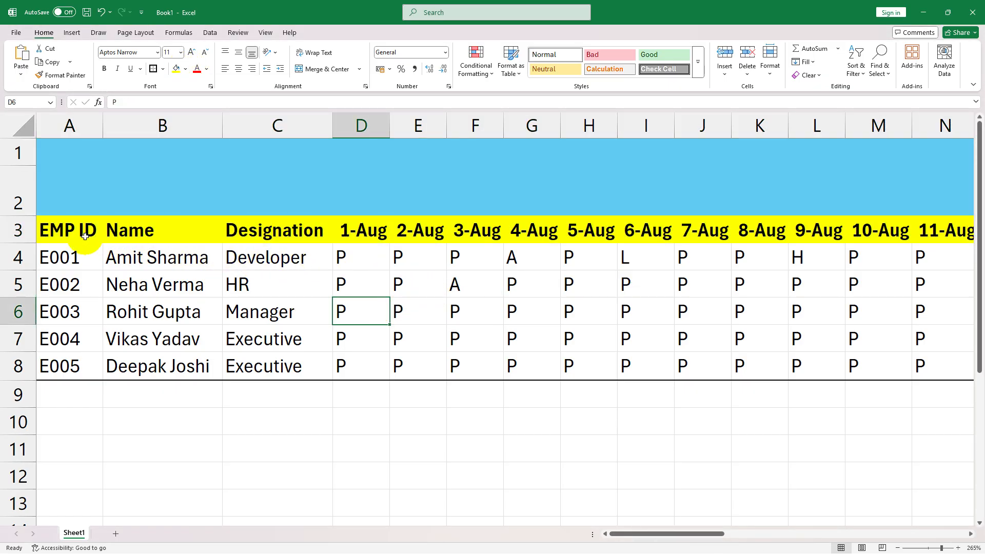
- Center the header texts horizontally across A3:AM3
drag(64, 230, 867, 231)
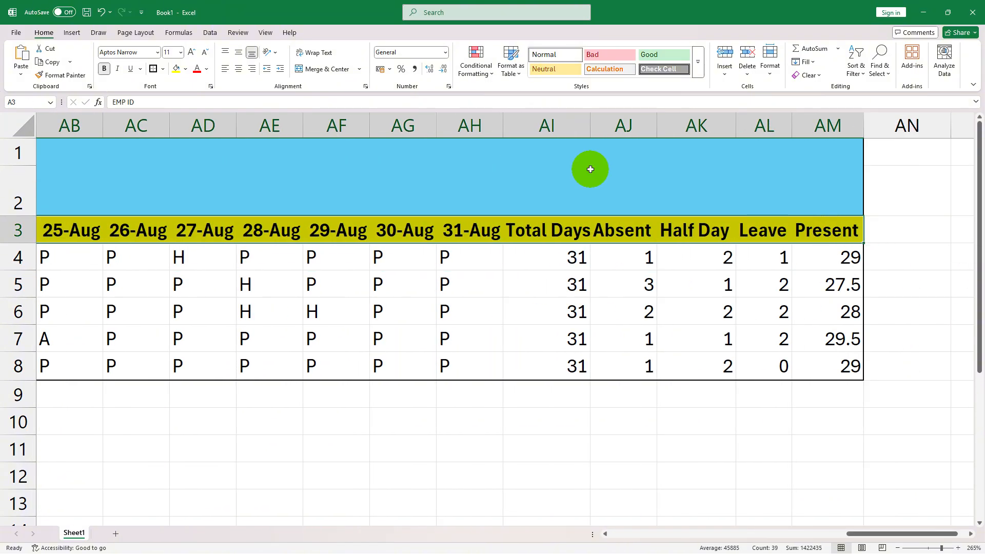
click(237, 71)
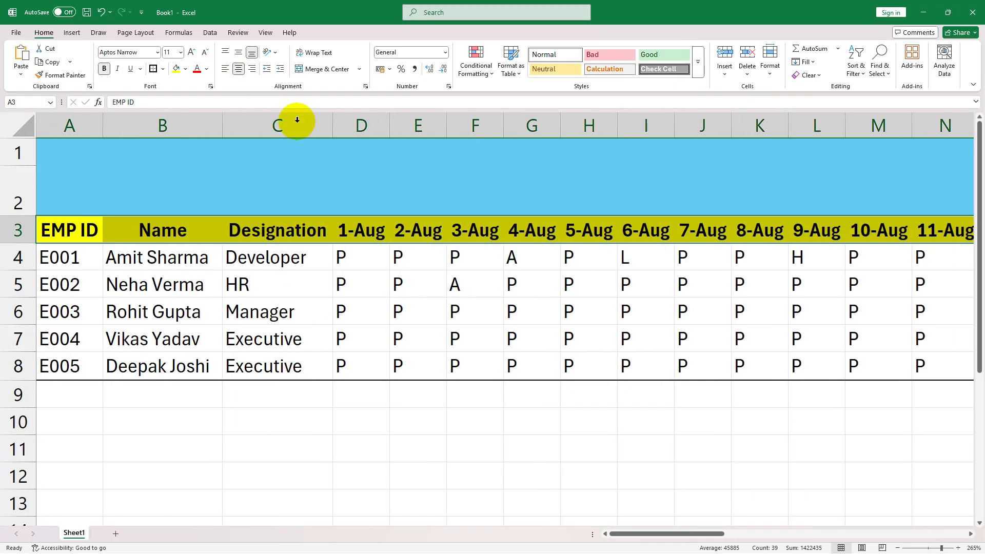
click(192, 281)
- Apply All Borders to the headers and employee data in A3:AM8
click(69, 226)
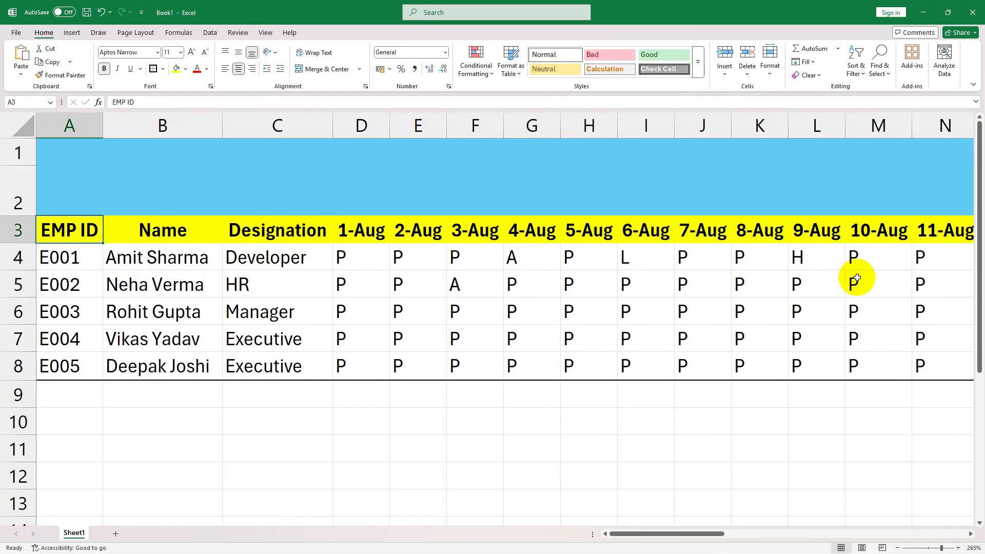
drag(77, 228, 849, 365)
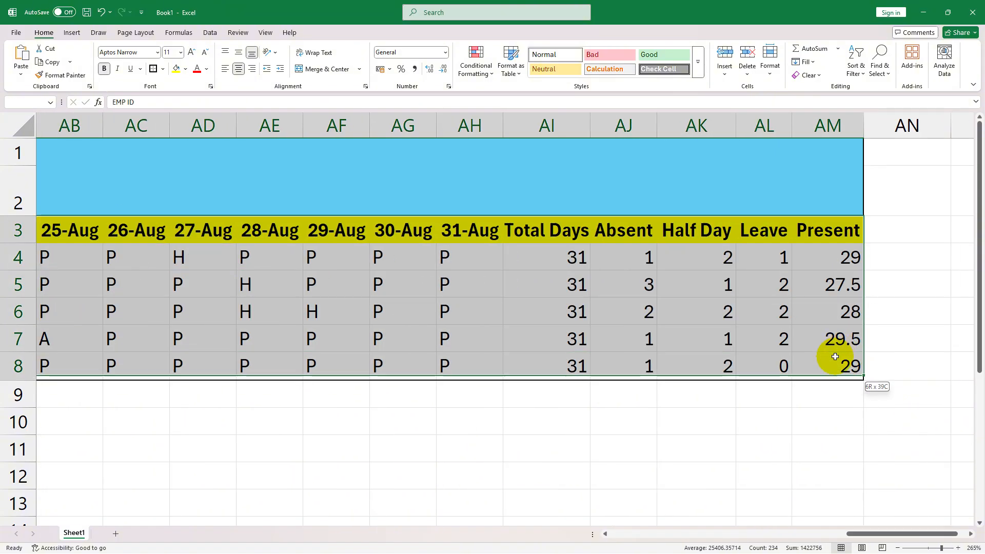
click(162, 72)
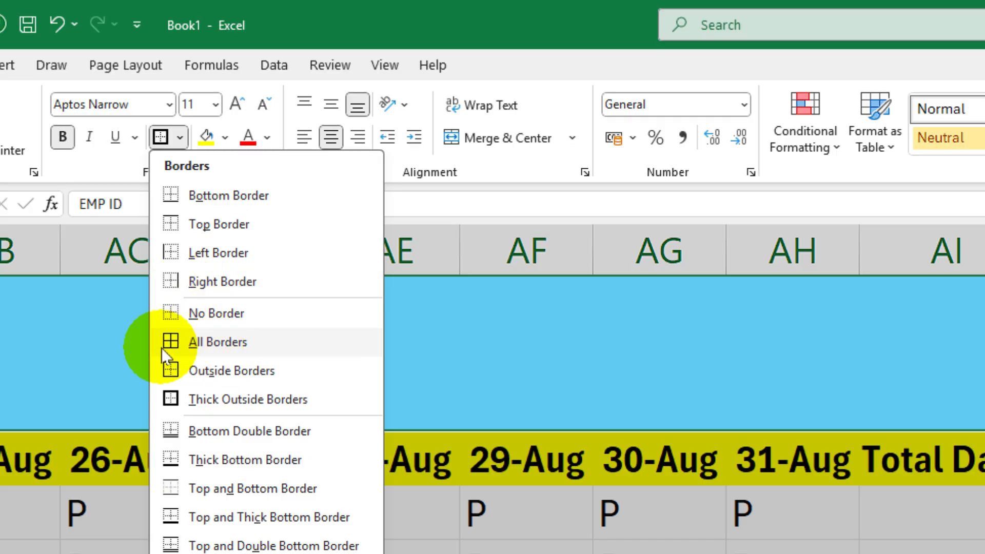
click(240, 346)
scroll(492, 359, left, 10)
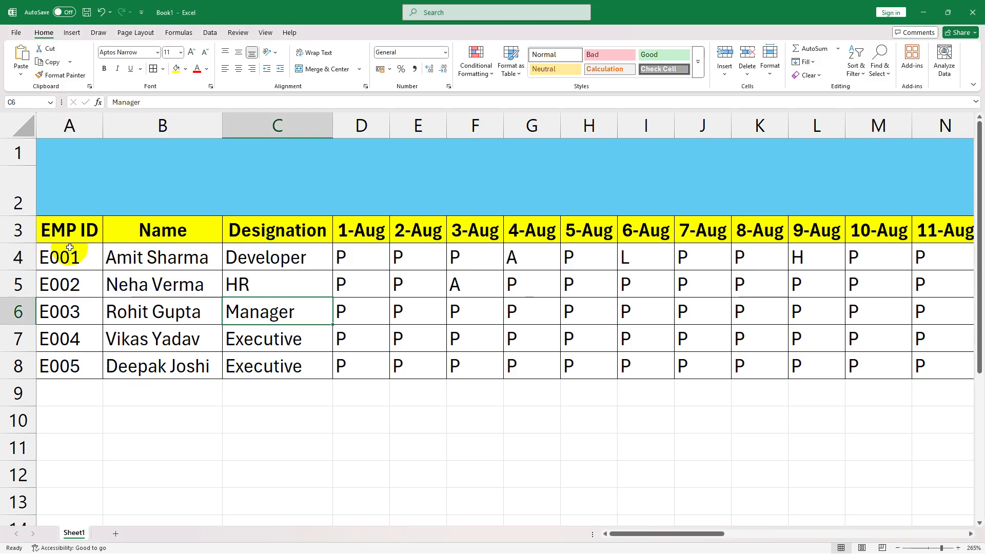
- Fill the employee ID cells A4:A8 with light gray and the name cells B4:B8 with light orange
click(70, 250)
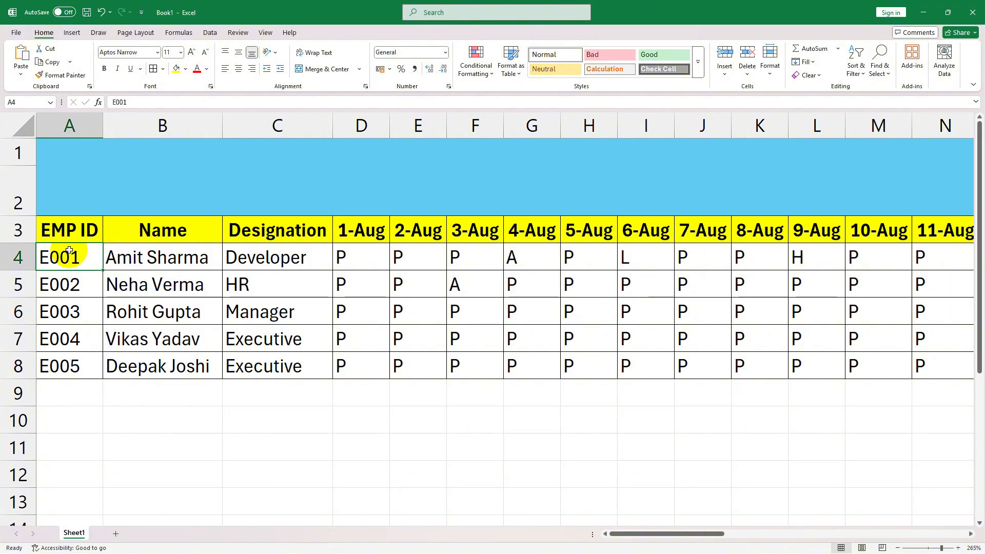
drag(69, 250, 64, 366)
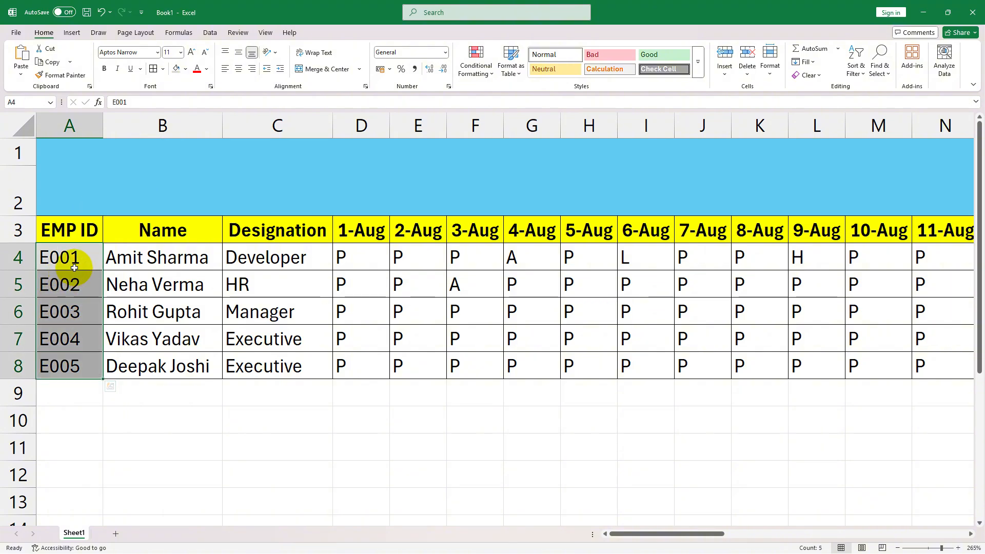
drag(168, 260, 162, 370)
click(186, 69)
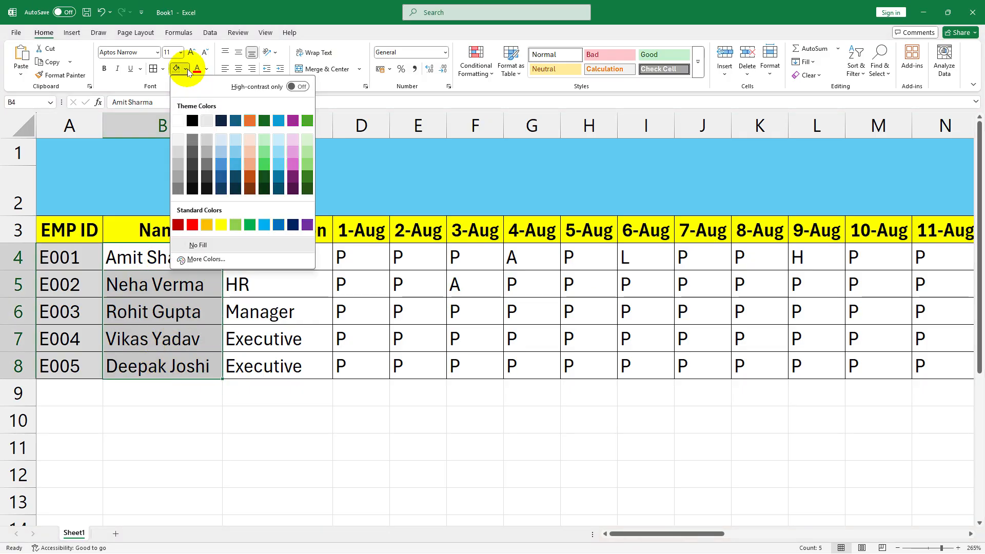
click(249, 152)
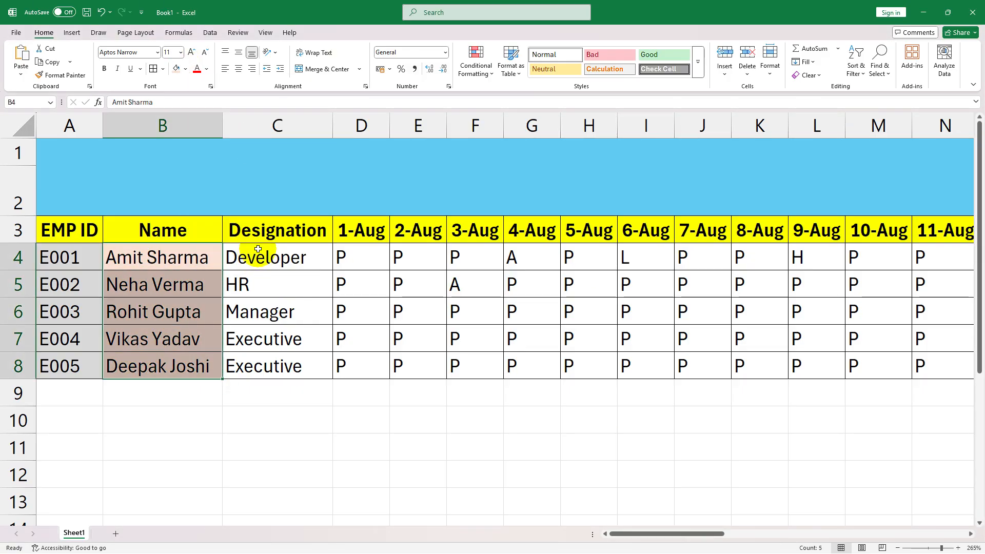
- Fill the designation cells C4:C8 with light blue
drag(258, 249, 257, 374)
click(185, 70)
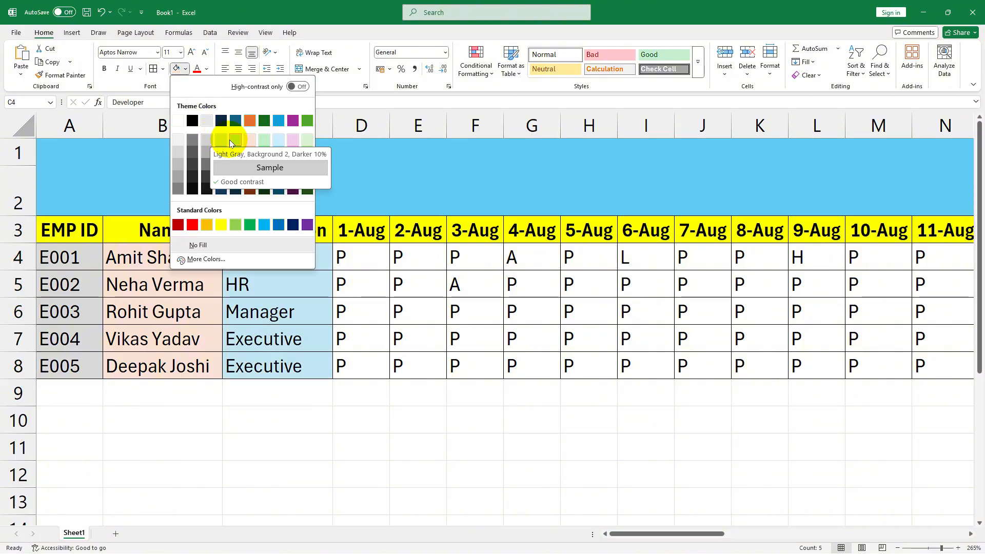
click(229, 140)
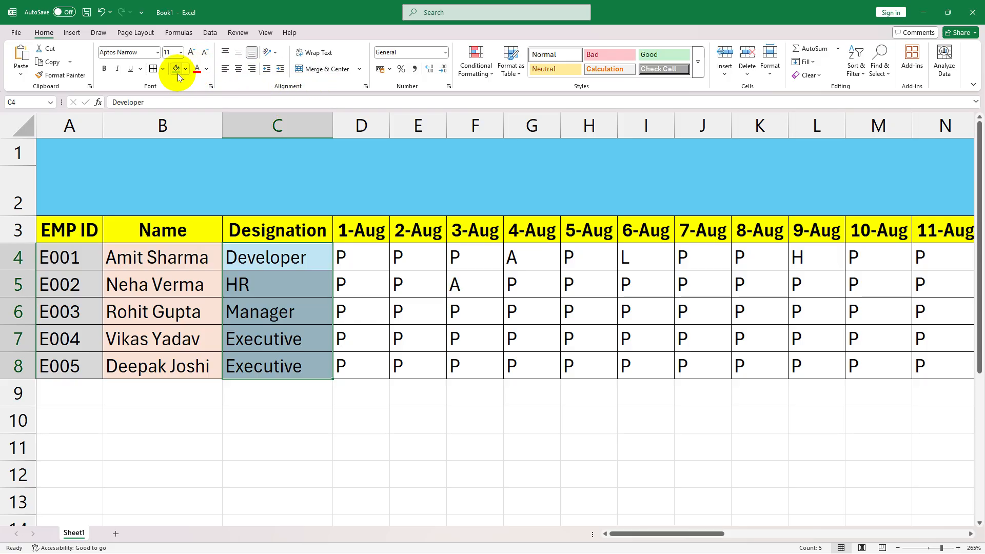
click(510, 204)
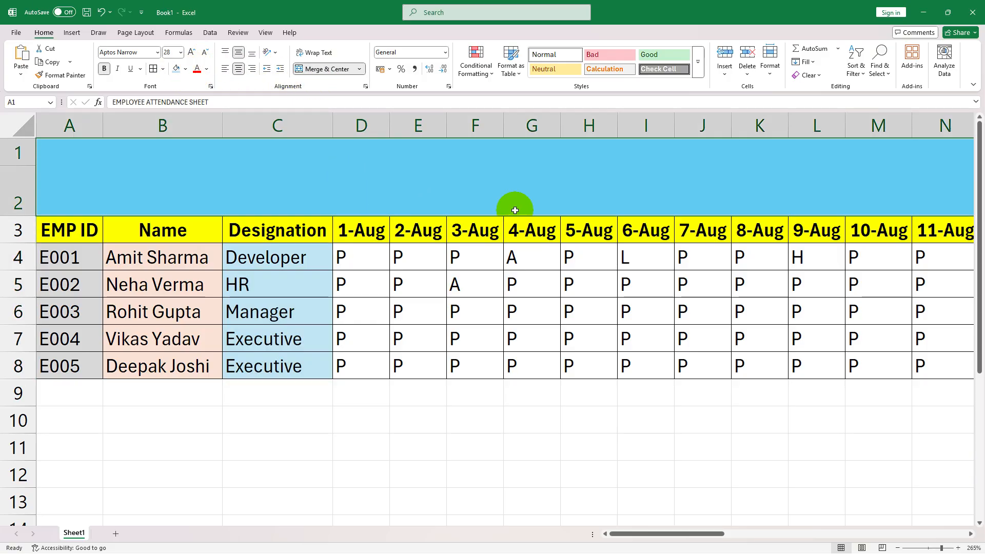
- Fill the daily marks and count columns D4:AL8, from 1-Aug to Leave, with light green
drag(369, 261, 756, 368)
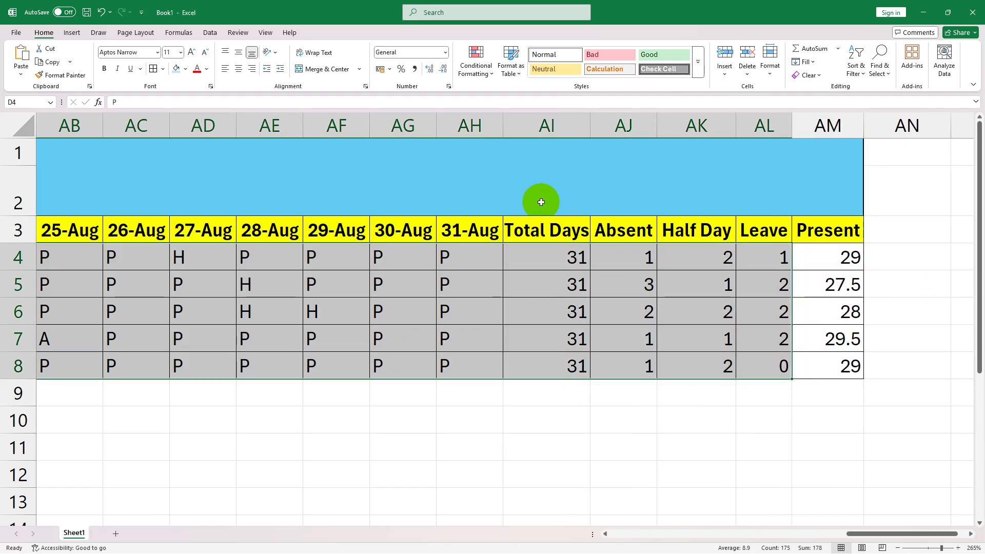
click(186, 70)
click(305, 138)
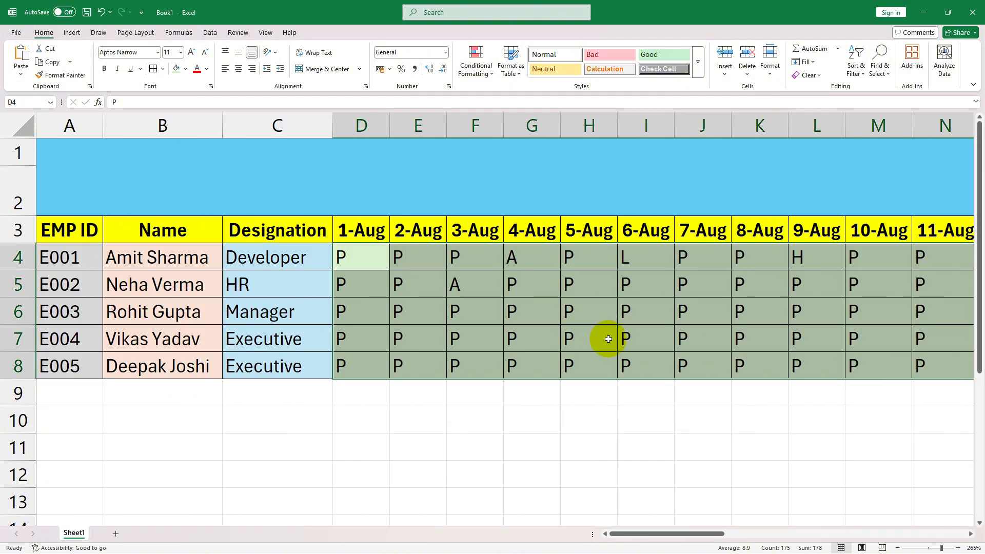
click(600, 336)
- Fill the Present cells AM4:AM8 with standard purple and make their font white
drag(676, 534, 916, 492)
click(857, 261)
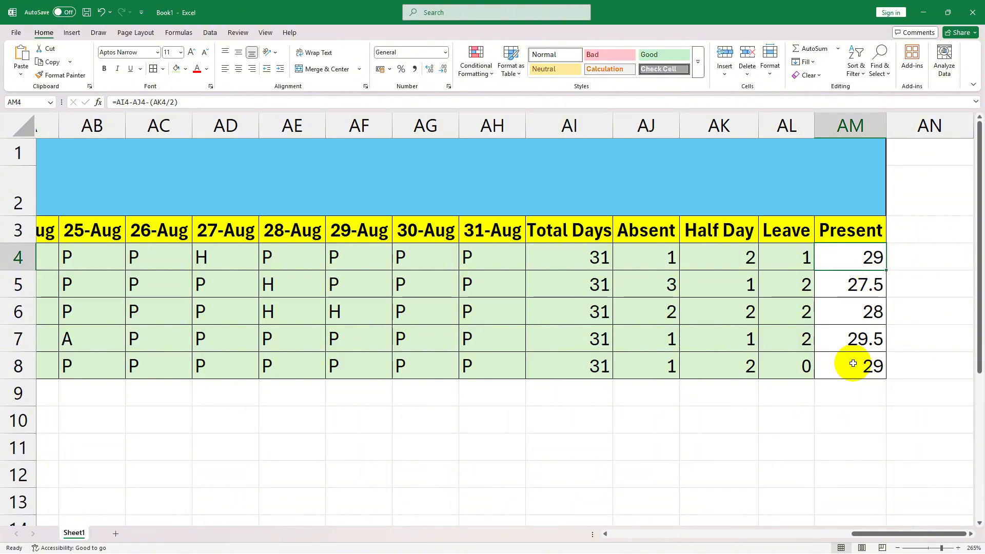
drag(858, 272, 848, 365)
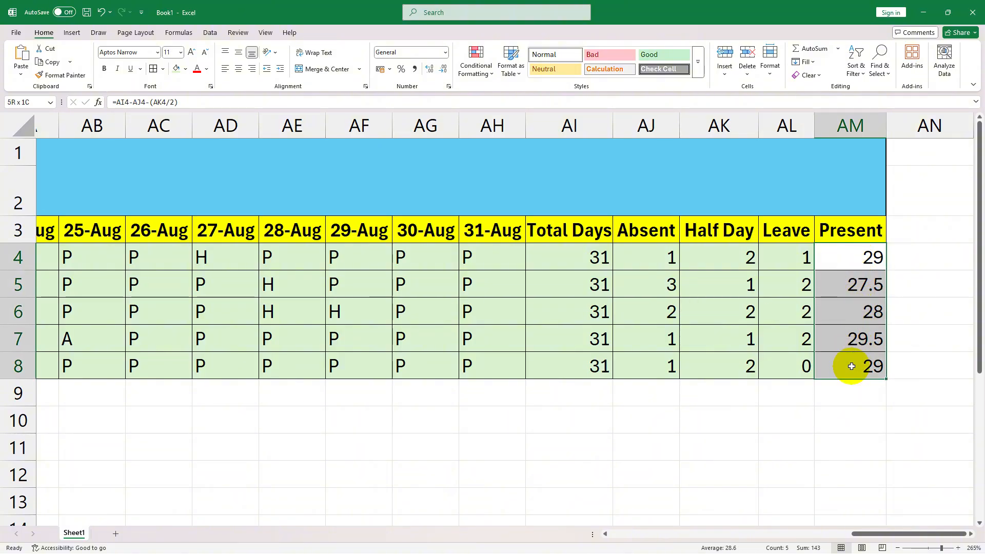
click(186, 69)
click(307, 225)
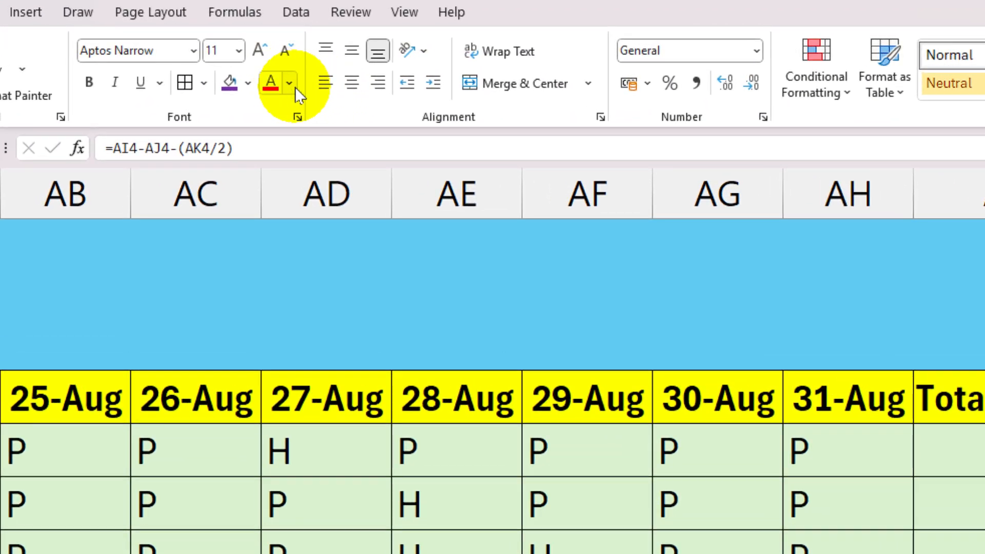
click(292, 83)
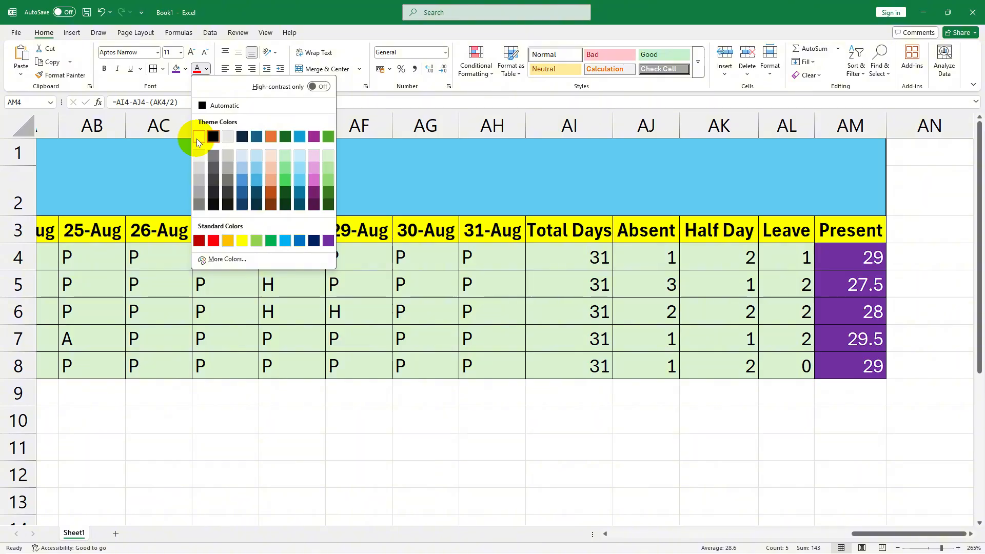
click(198, 136)
click(598, 286)
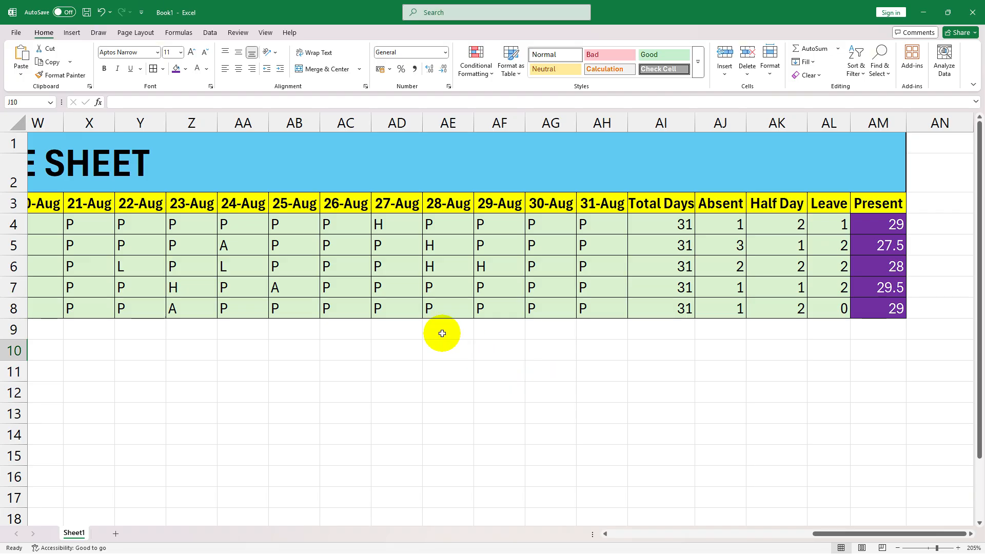
- Review the whole formatted attendance sheet, including the Absent, Half Day, Leave and Present columns
scroll(442, 334, down, 3)
scroll(437, 342, down, 4)
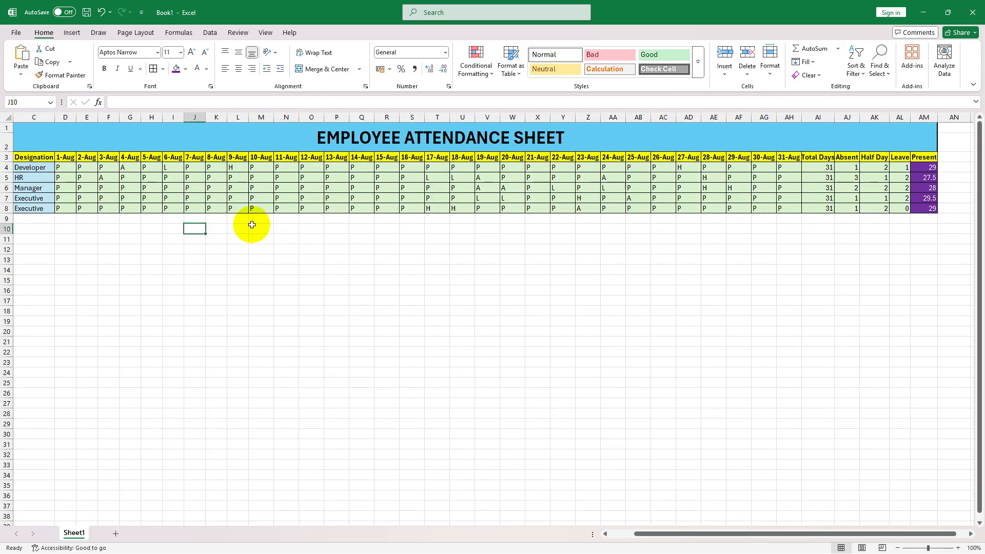
drag(673, 532, 625, 526)
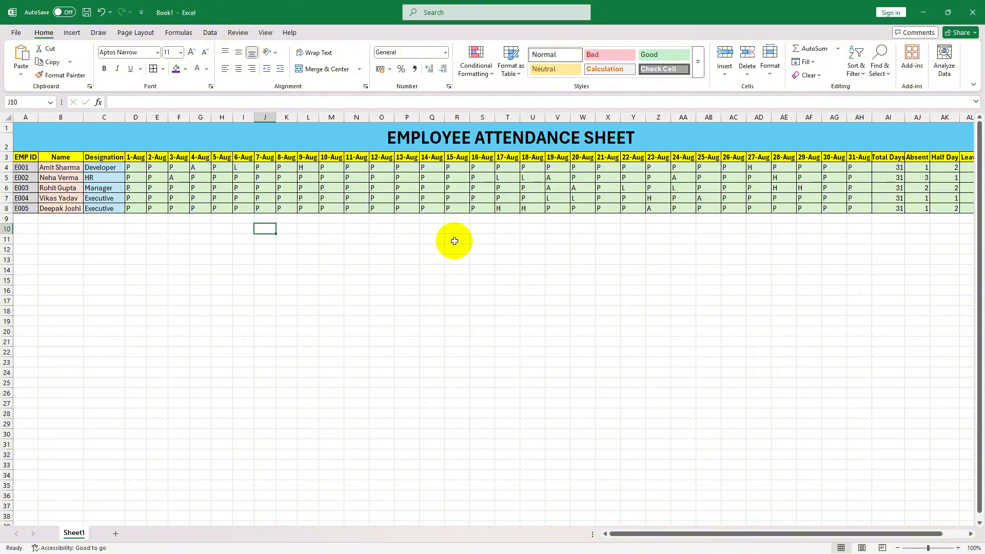
scroll(882, 321, right, 2)
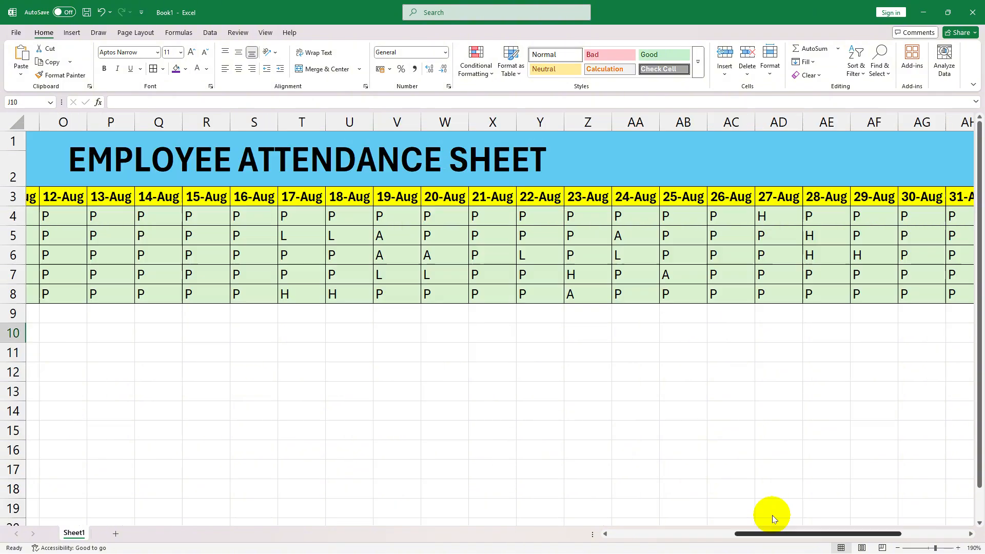
drag(771, 515, 852, 501)
click(881, 315)
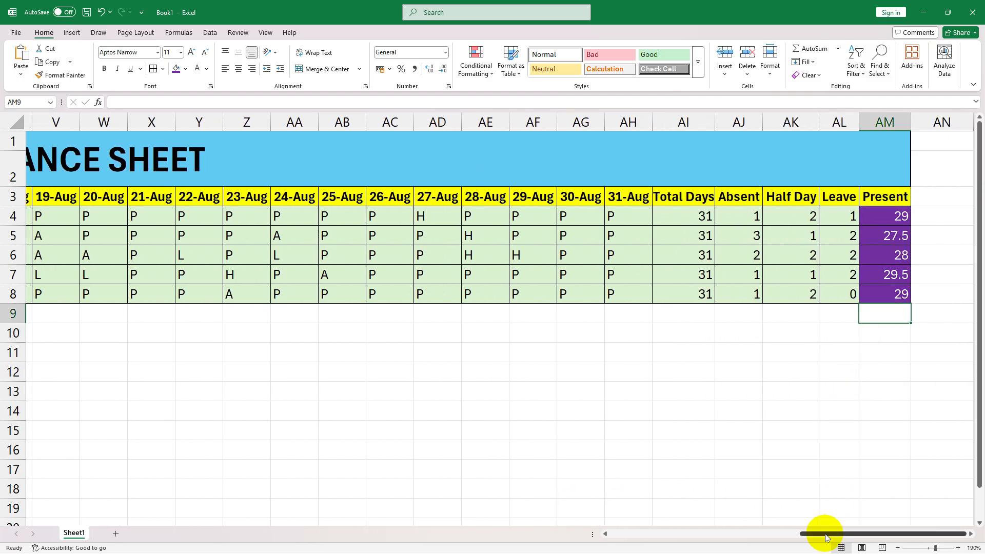
click(740, 201)
click(748, 280)
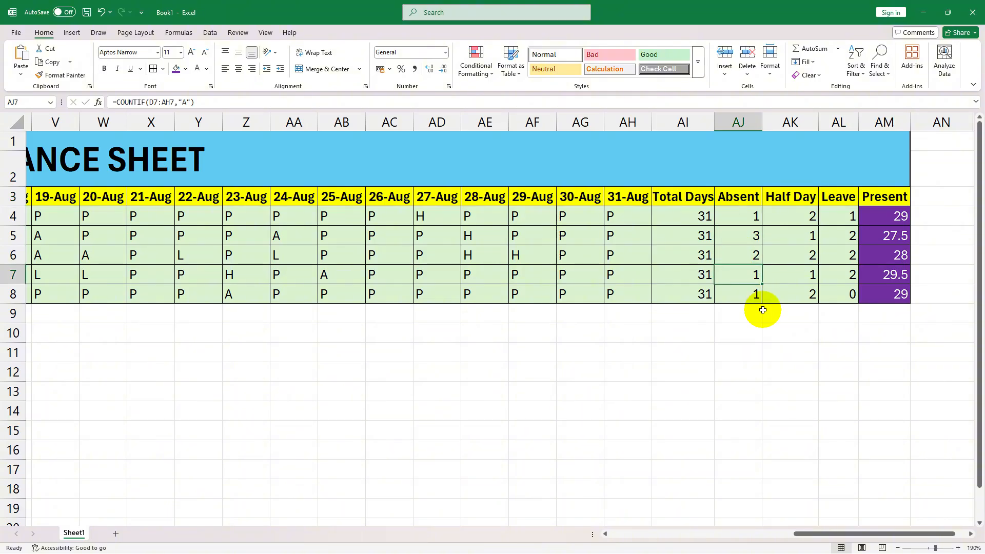
click(738, 199)
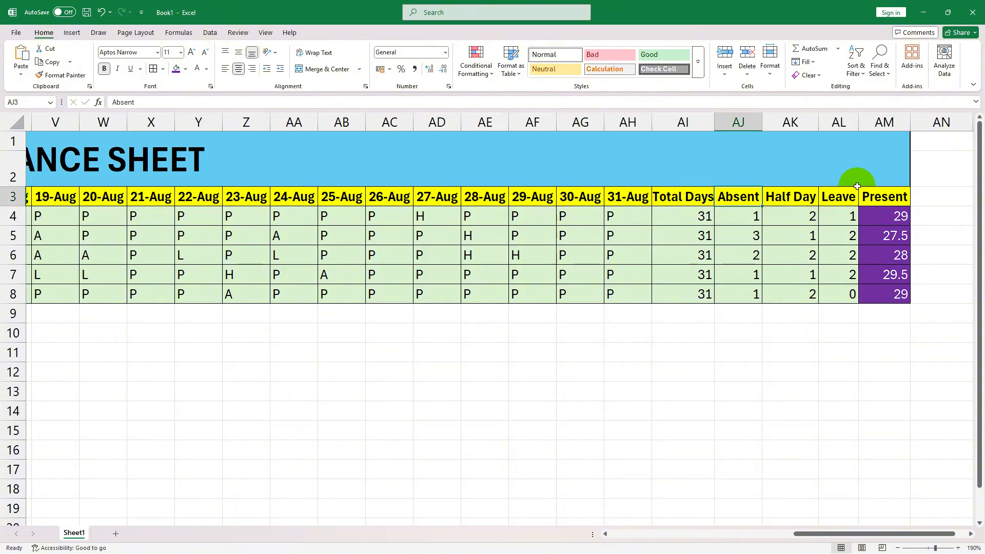
click(900, 195)
click(803, 199)
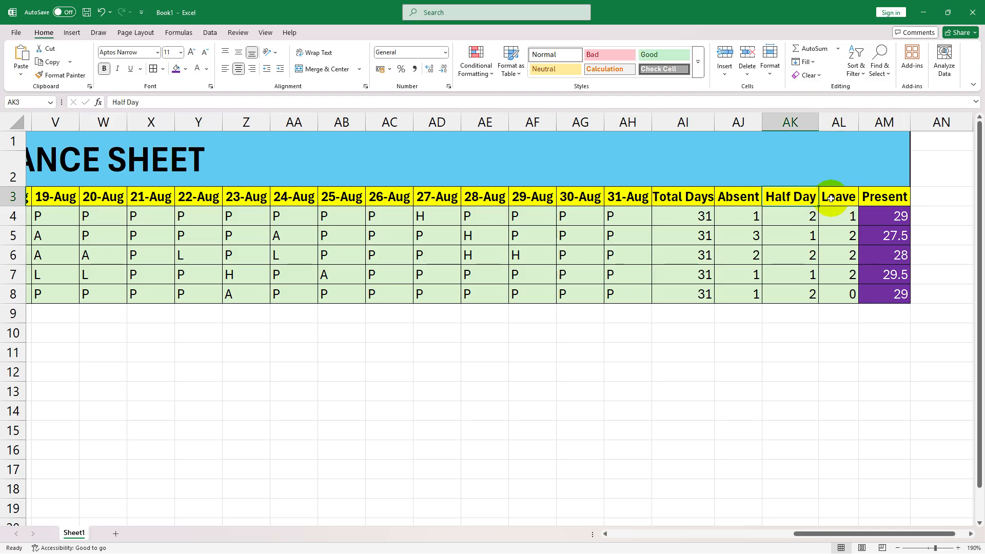
click(834, 198)
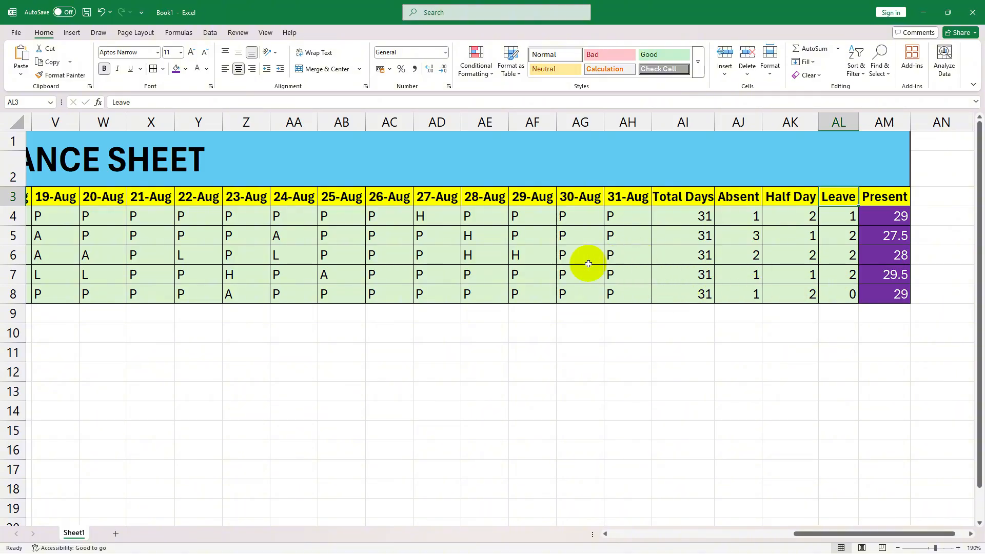
- Clear the 3-Aug marks in F4:F8 and enter SUN in F4
scroll(636, 504, left, 7)
scroll(636, 504, right, 5)
scroll(694, 508, left, 5)
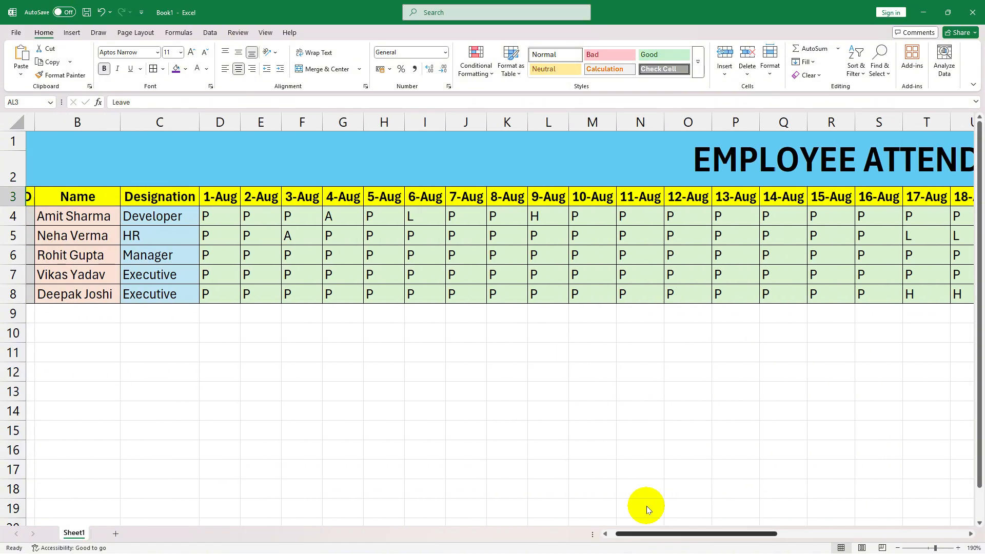
scroll(639, 508, right, 1)
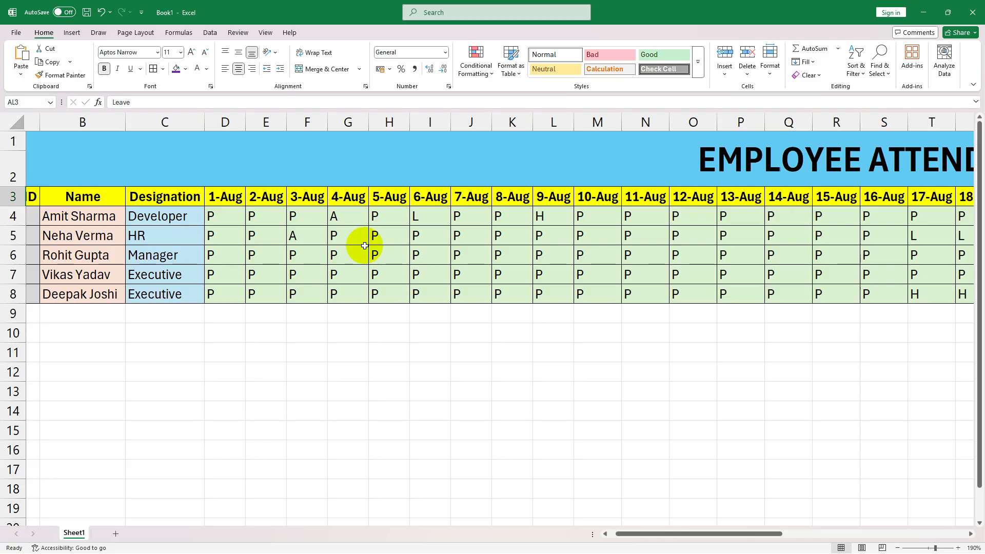
click(303, 215)
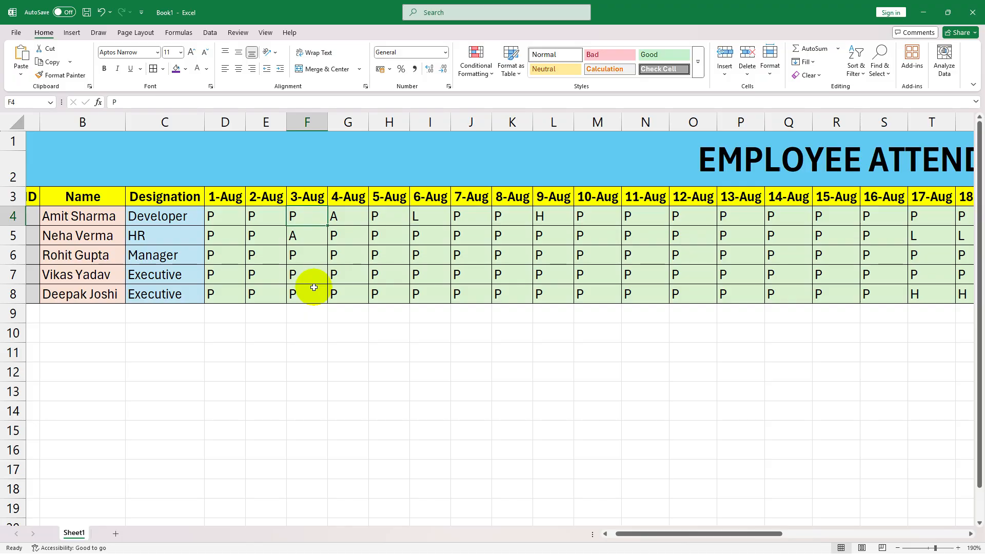
double_click(311, 221)
key(BackSpace)
text(SUN)
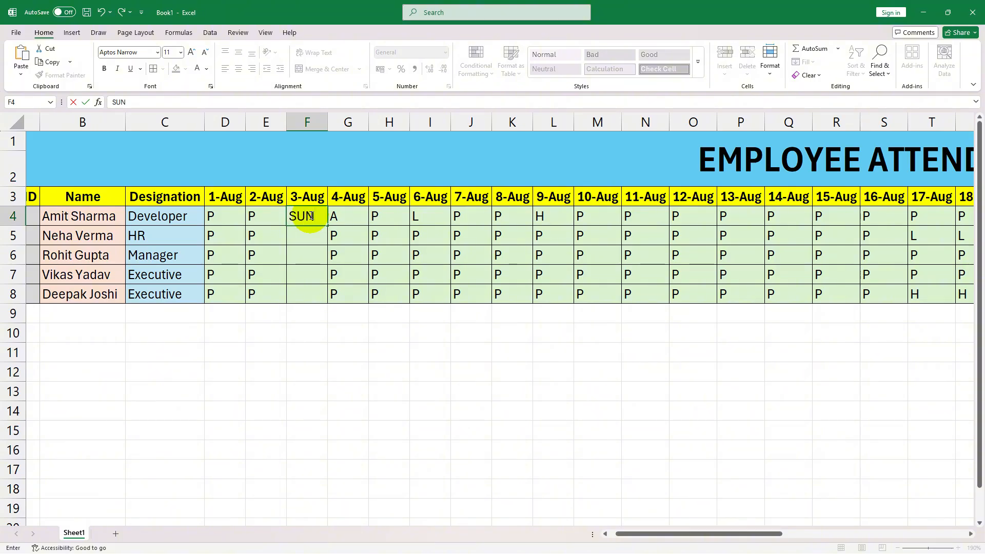
key(Return)
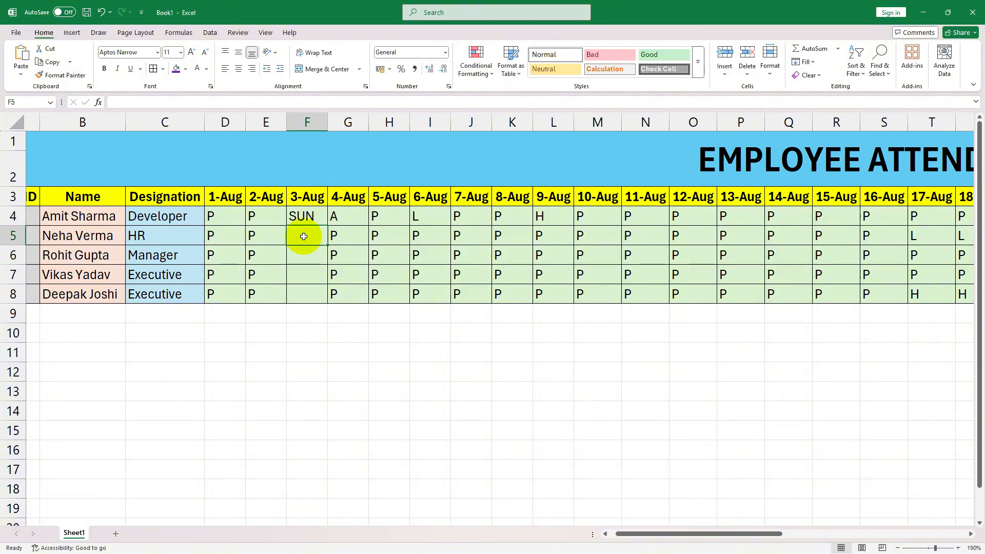
- Fill SUN down the 3-Aug column from F4 through F8
click(305, 217)
drag(306, 216, 305, 297)
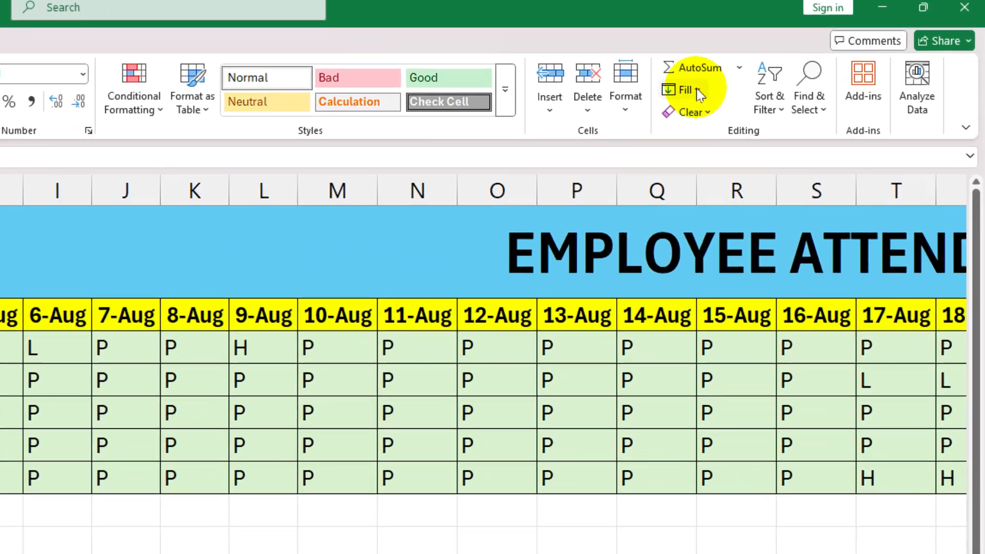
click(813, 64)
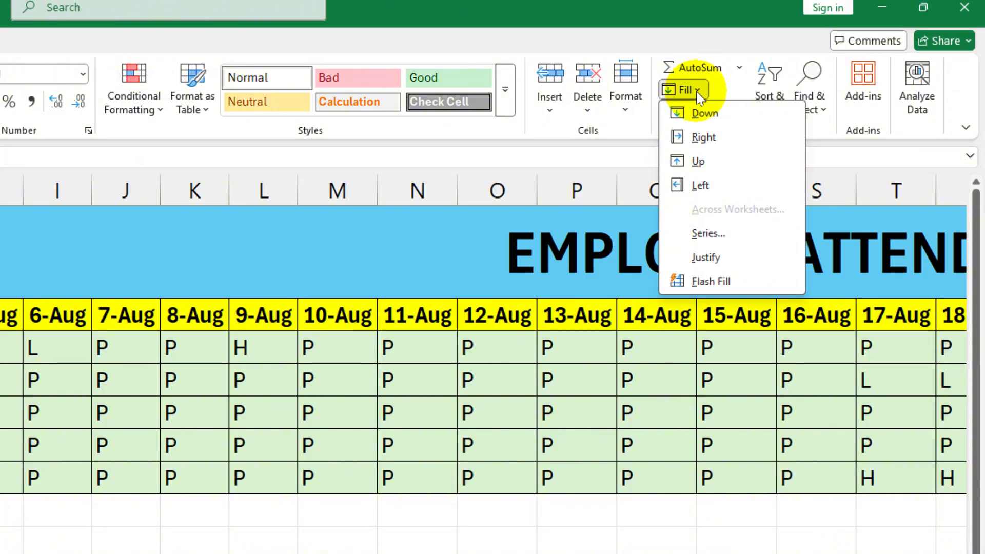
click(703, 114)
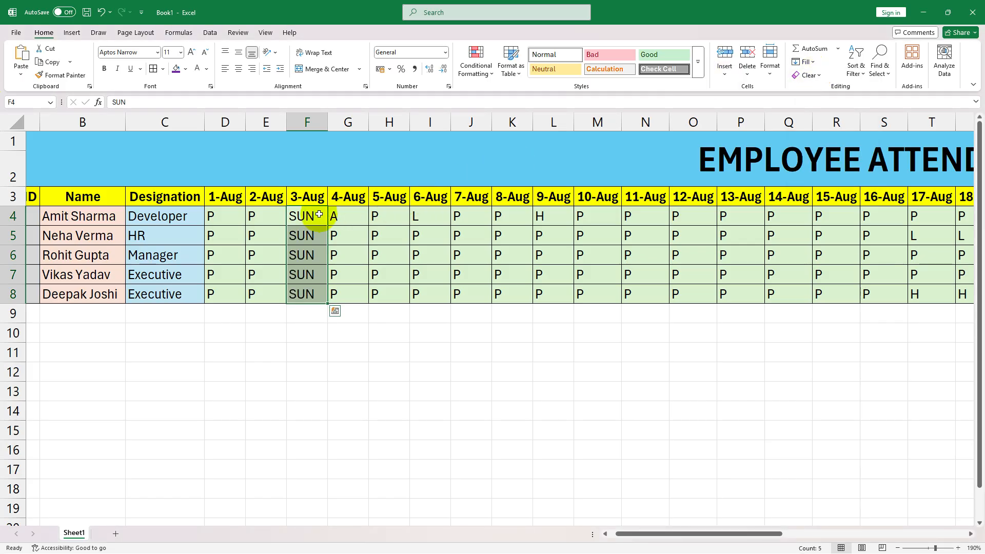
click(307, 332)
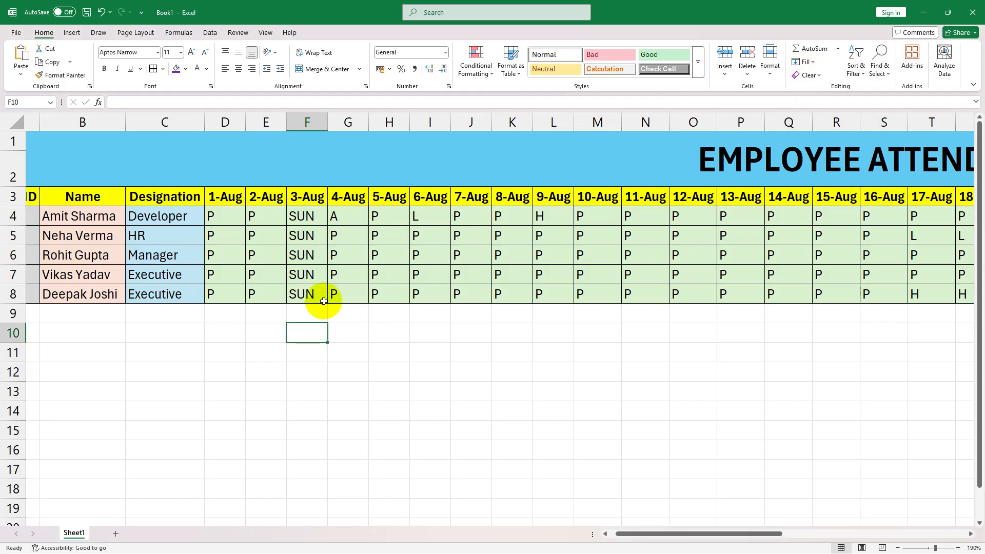
click(310, 214)
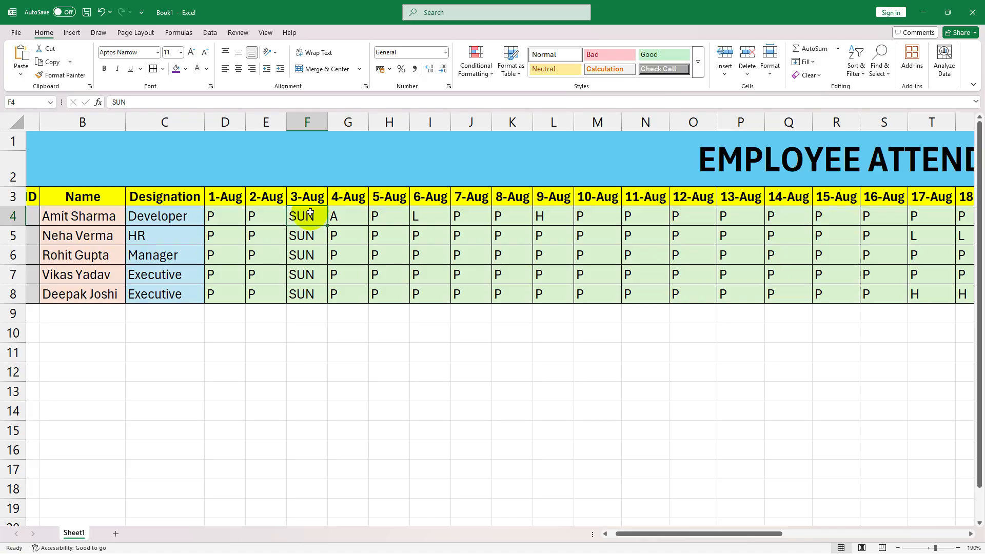
click(404, 215)
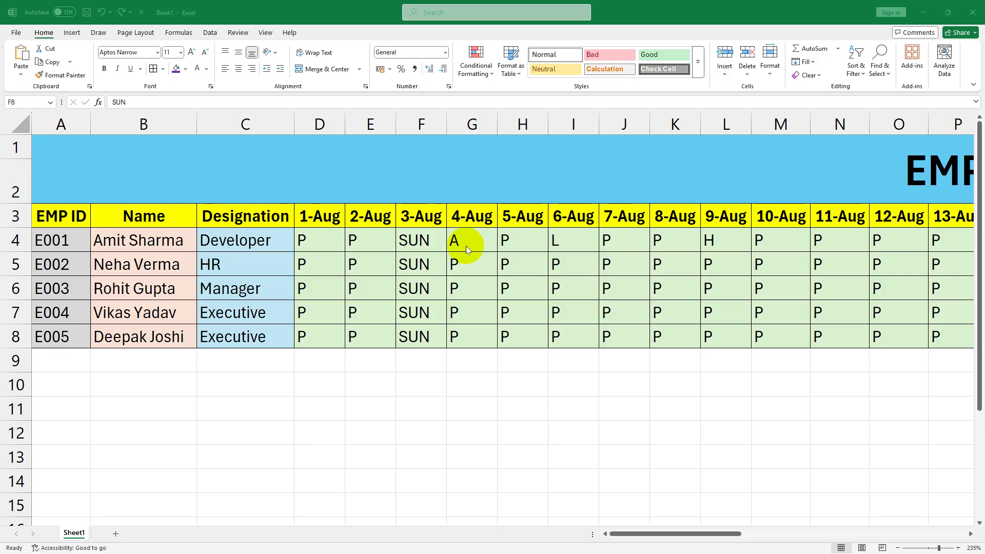
- Start a Text That Contains highlight rule on the daily marks D4:AH8 with A as the text to match
click(665, 323)
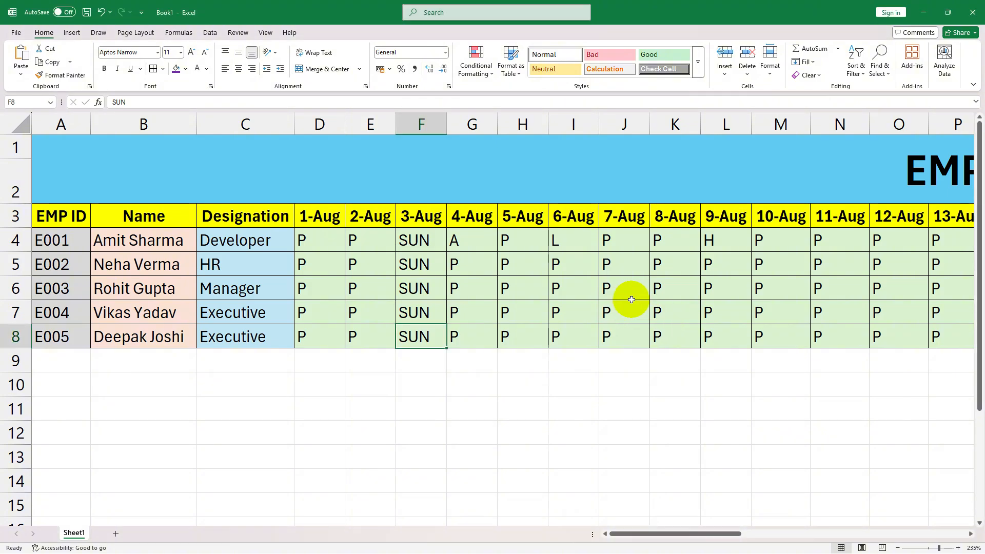
click(324, 245)
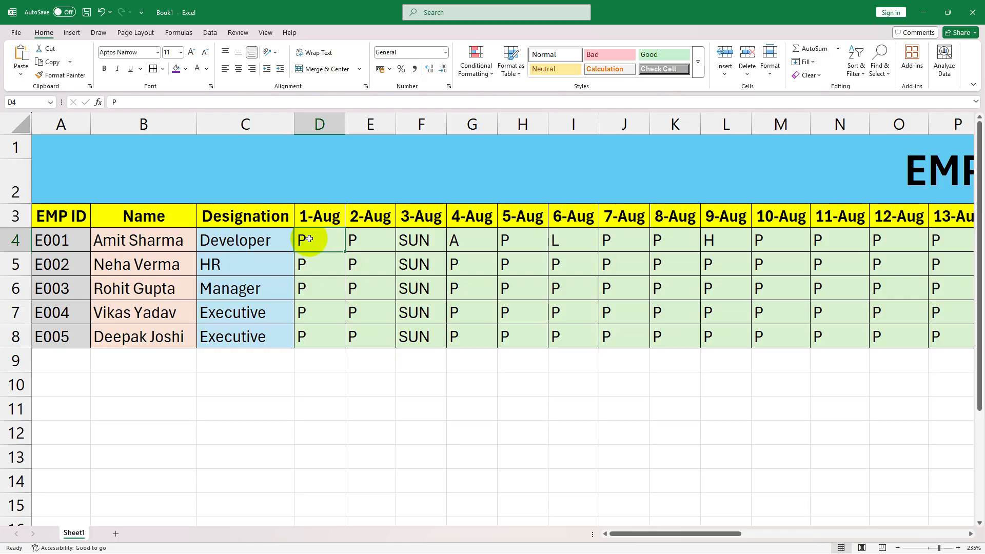
drag(307, 240, 667, 336)
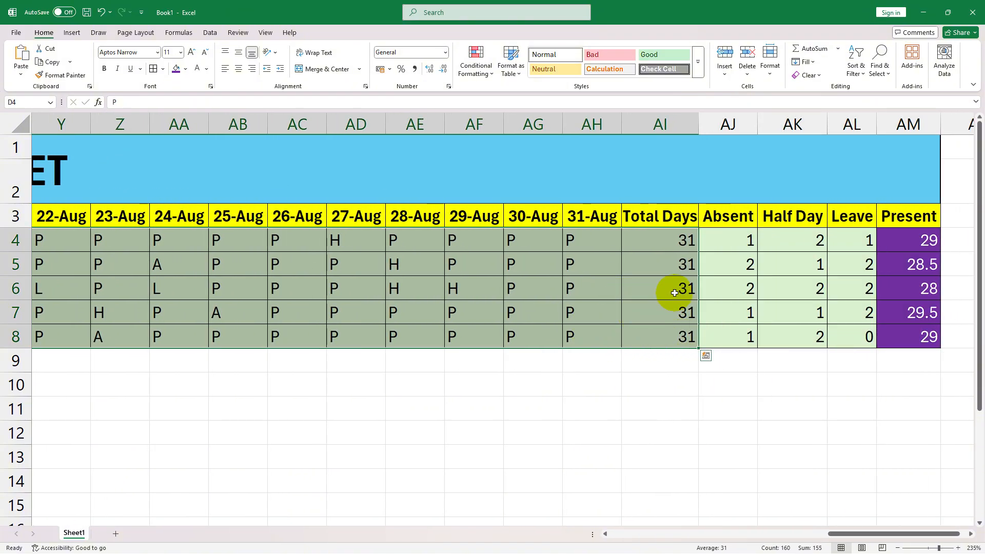
key(shift+Left)
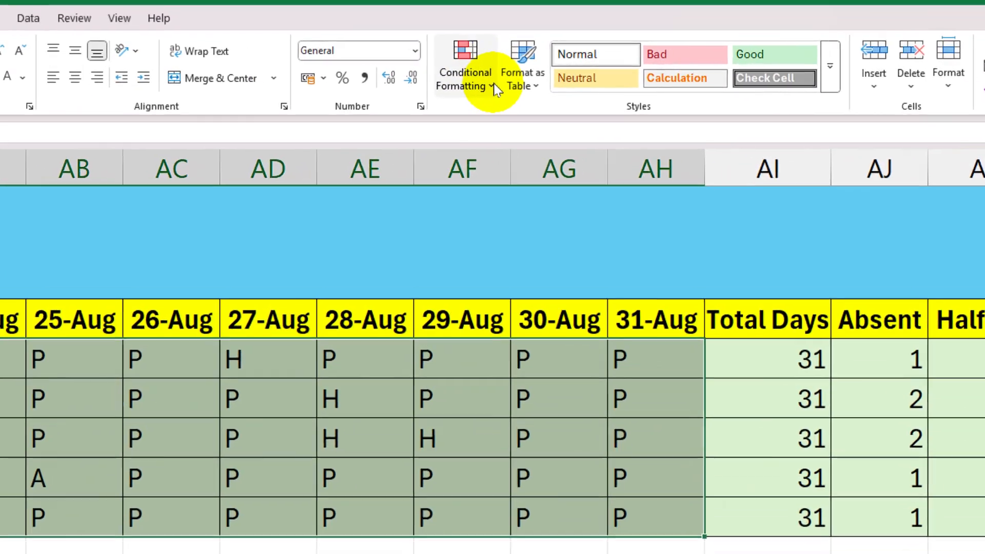
click(490, 75)
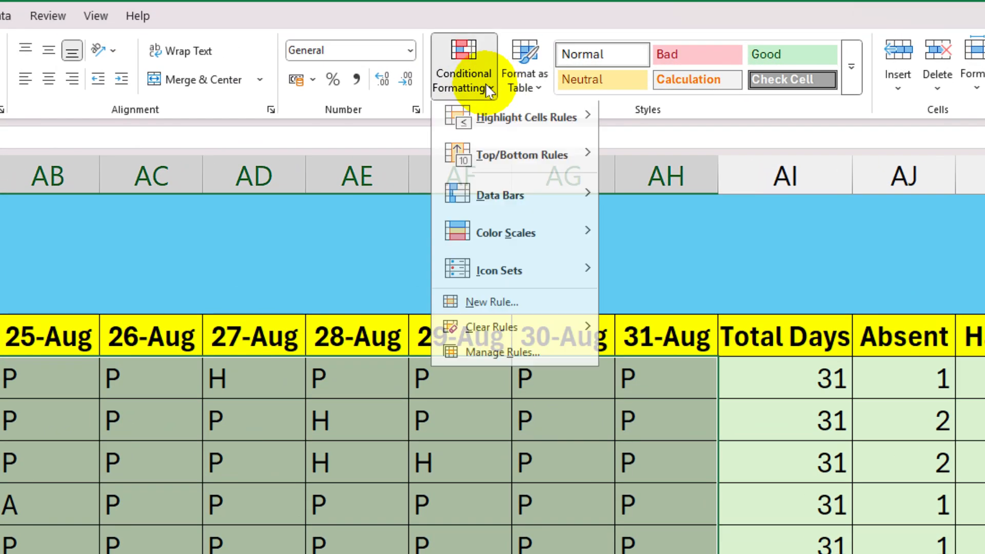
mouse_move(547, 137)
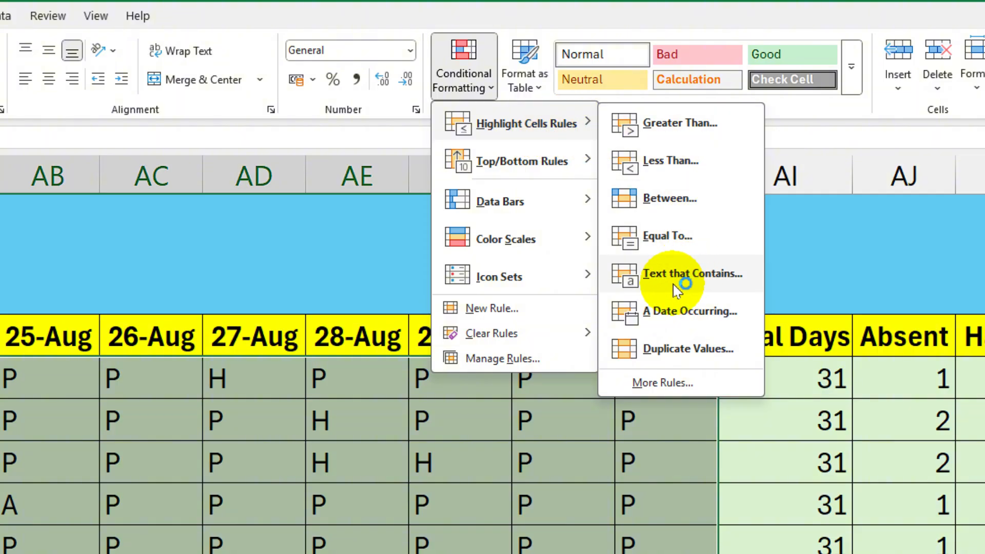
click(722, 276)
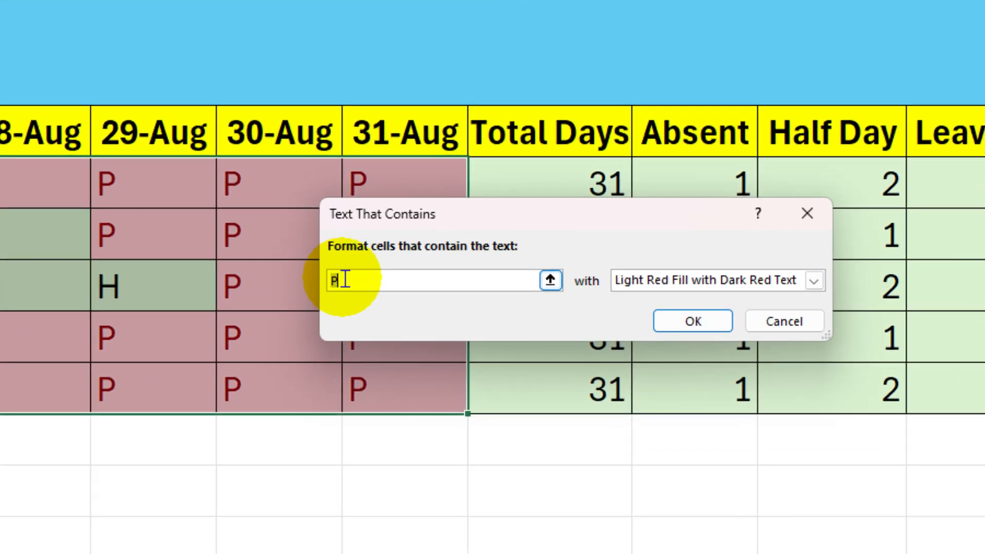
key(BackSpace)
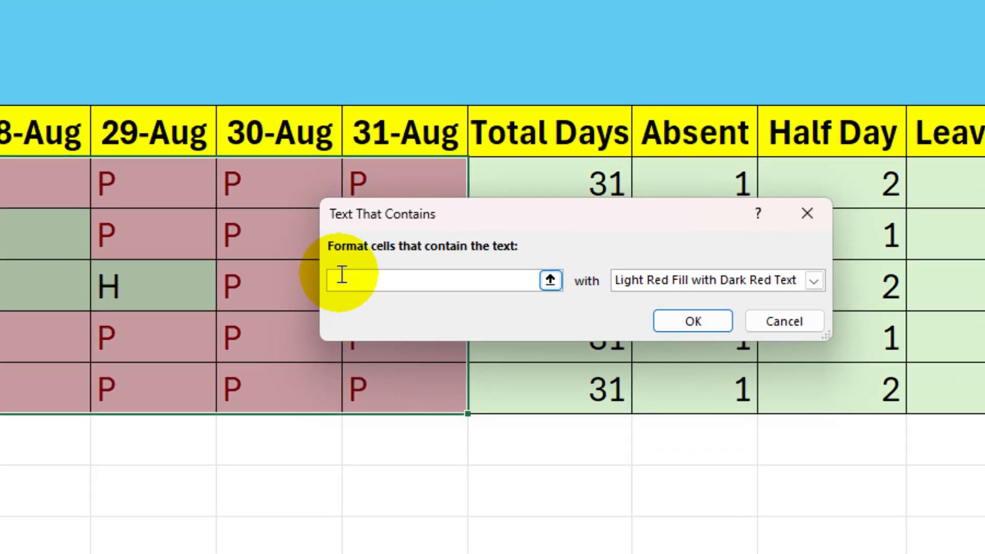
text(A)
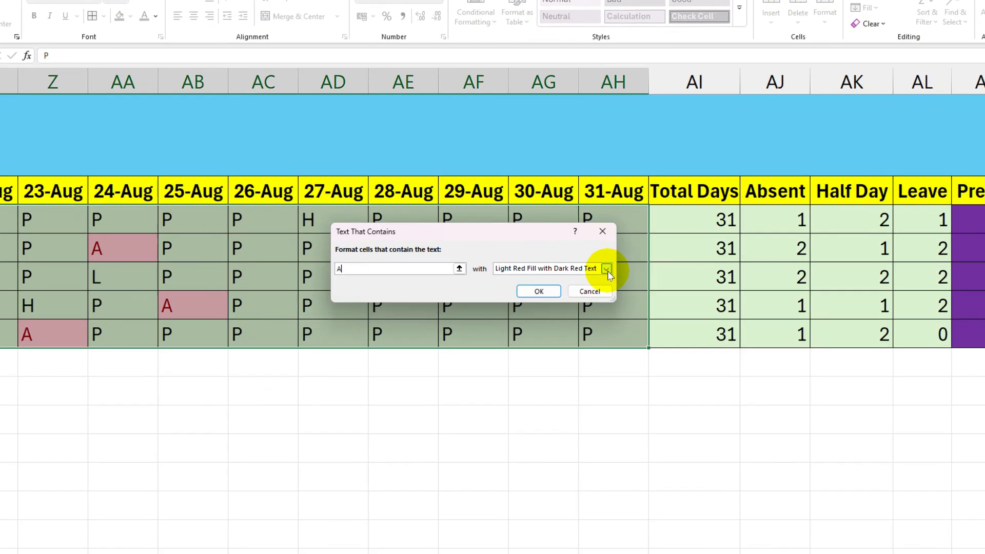
- Give the rule for A a custom format with bold, standard dark red font and apply it
click(606, 268)
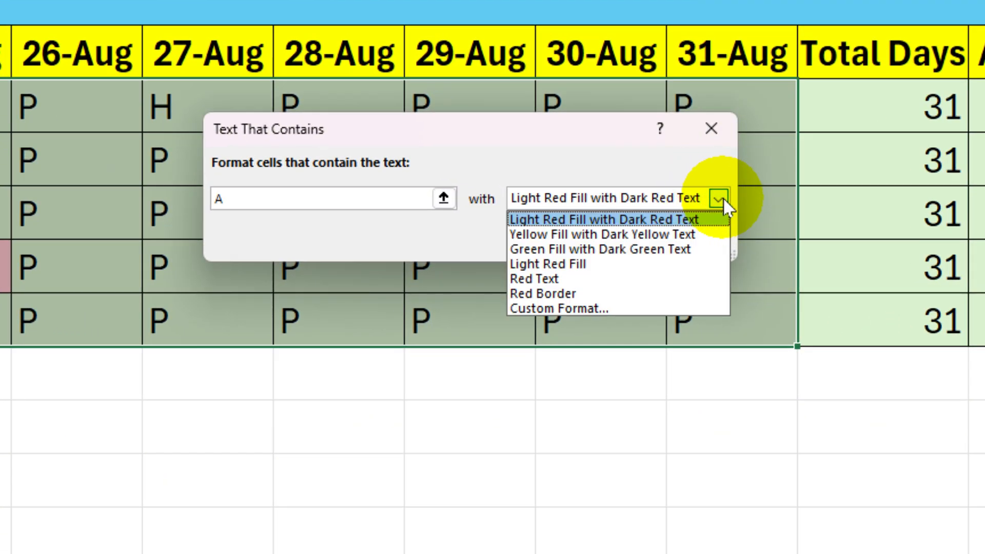
click(611, 306)
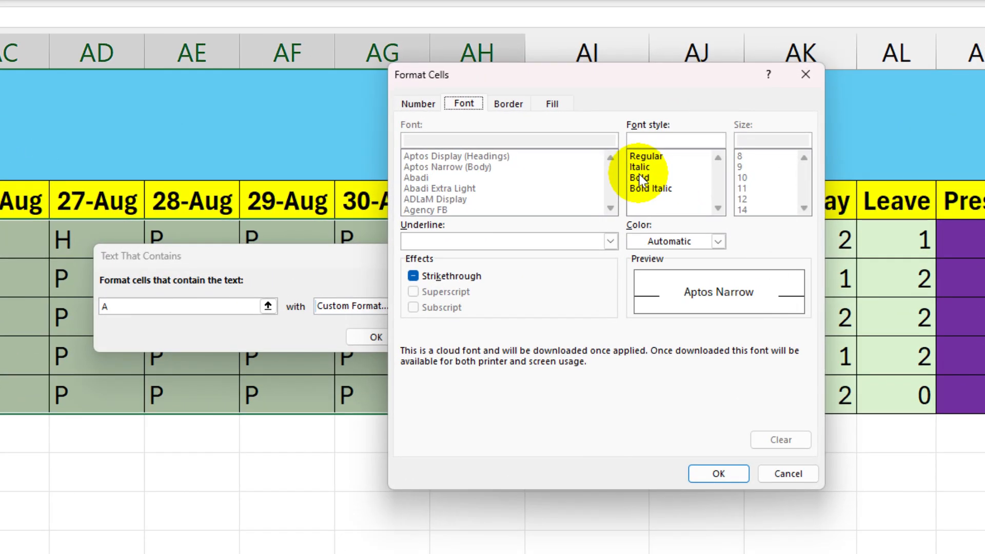
click(639, 178)
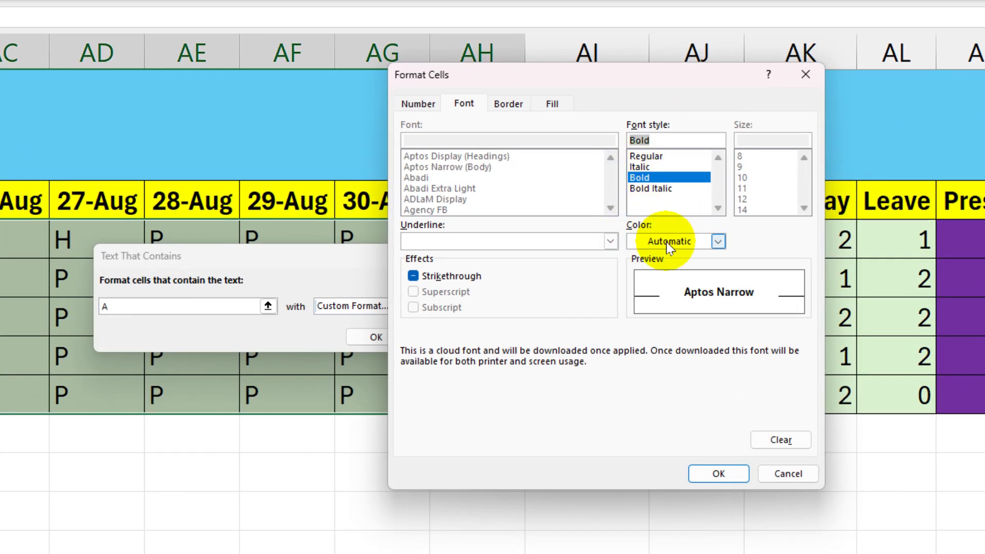
click(718, 241)
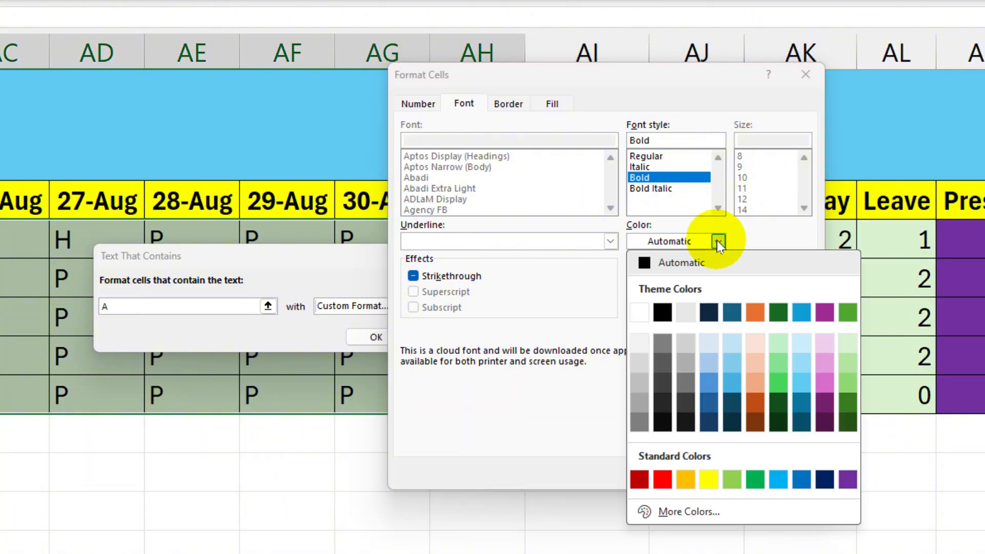
click(640, 479)
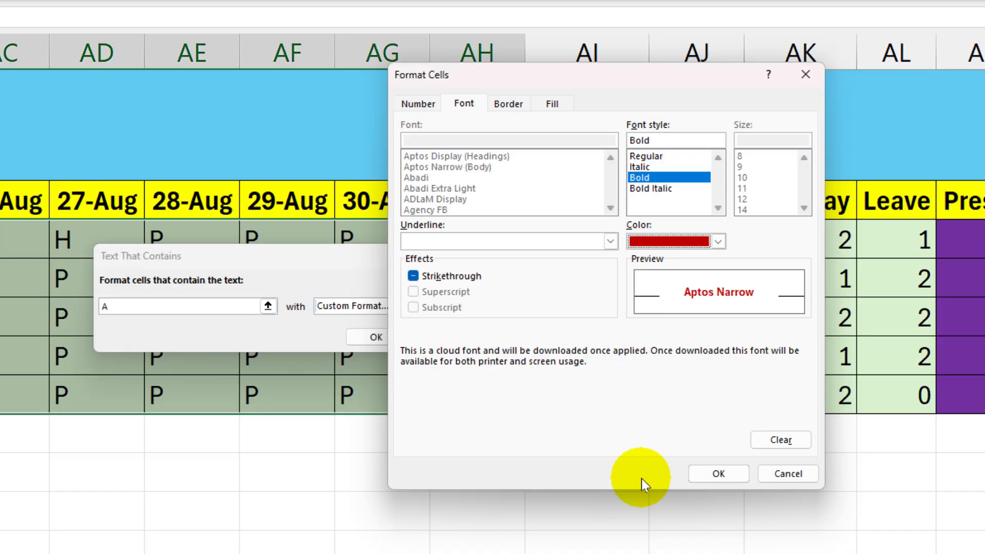
click(718, 474)
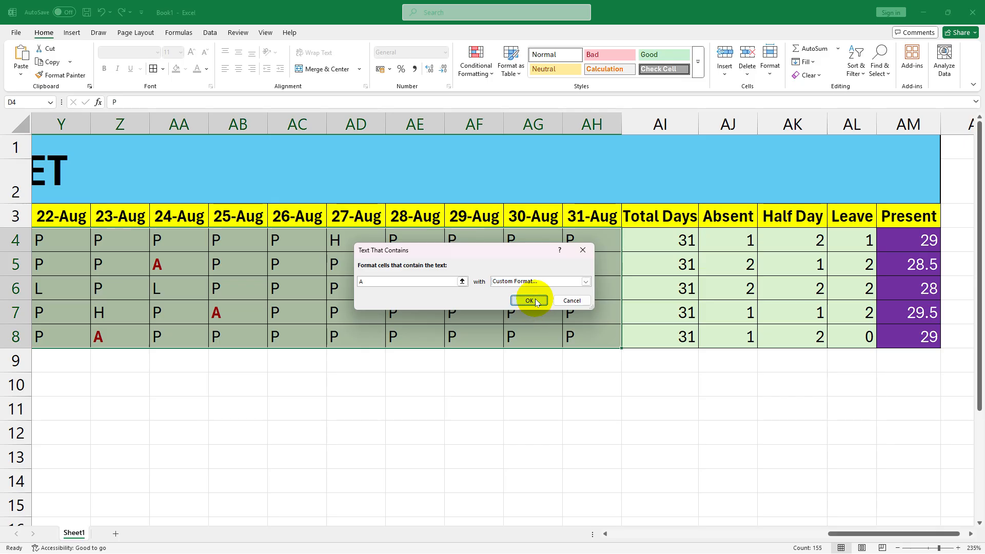
click(536, 302)
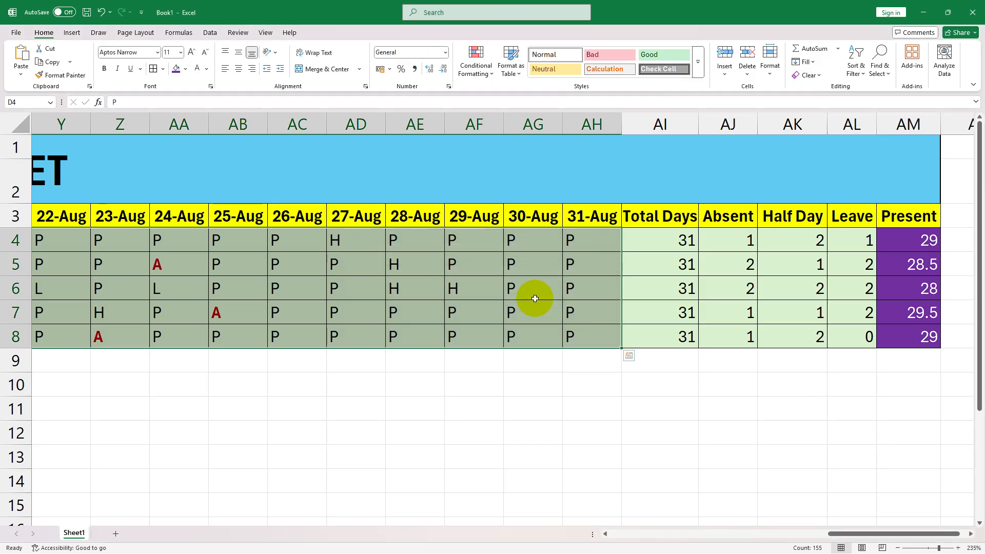
click(535, 297)
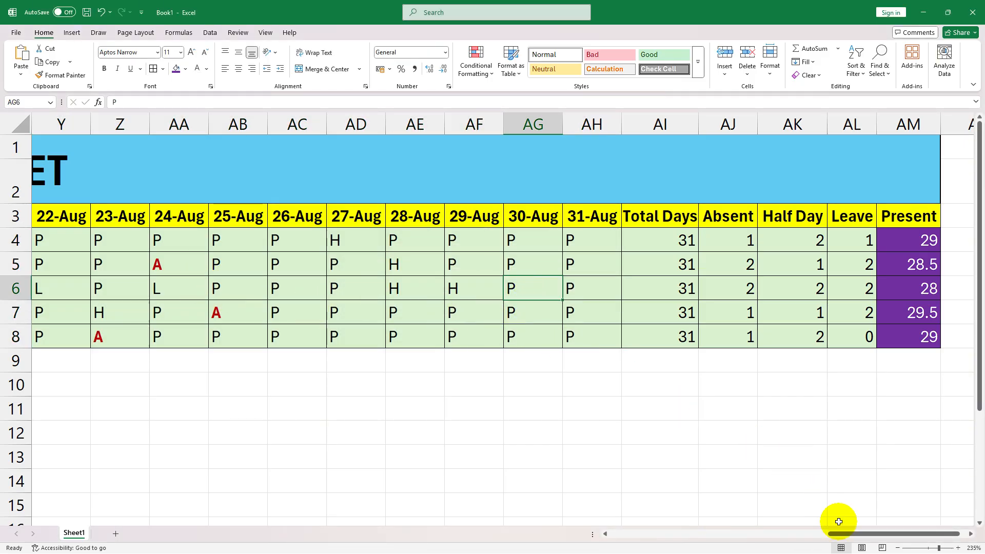
- Change the 13-Aug mark of employee E004 in P7 to A
drag(851, 538, 689, 518)
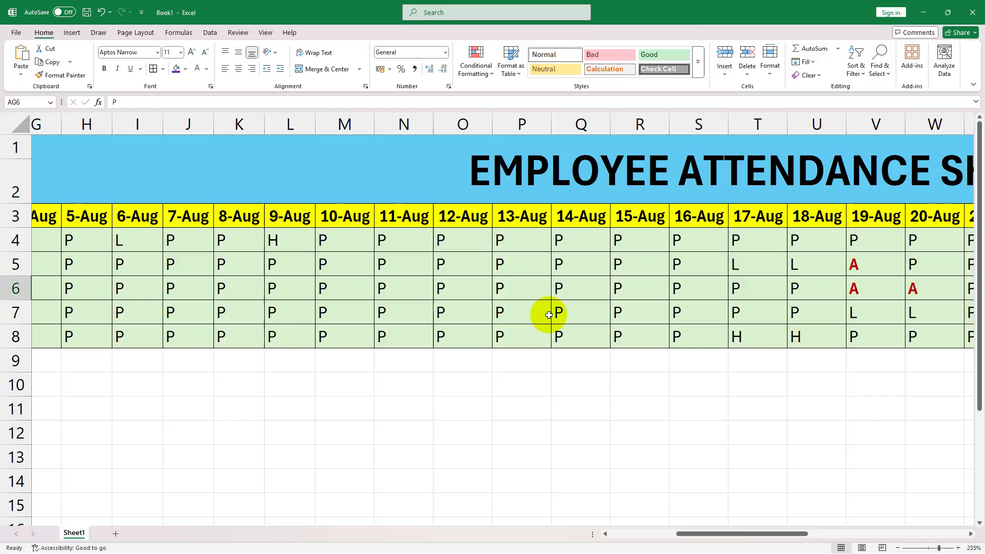
click(521, 310)
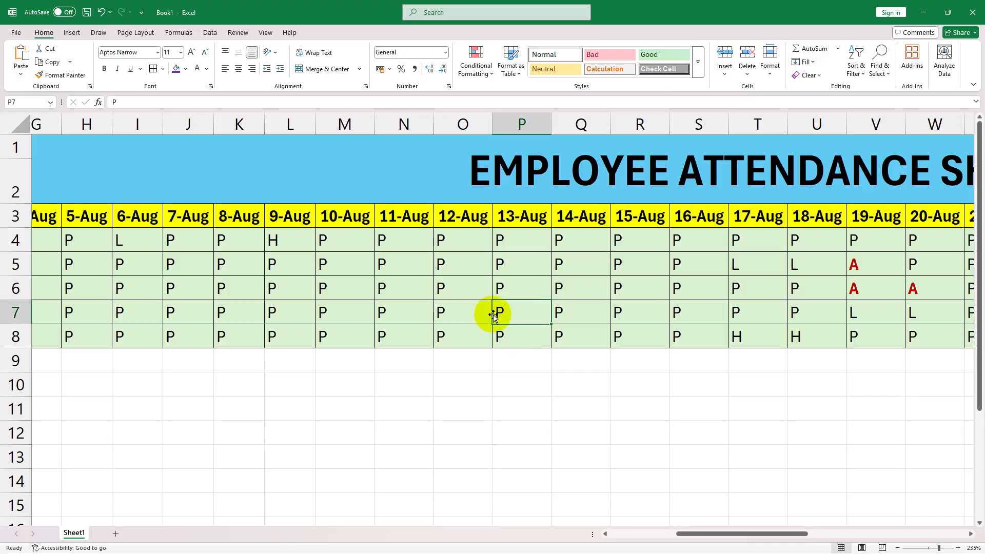
key(BackSpace)
text(A)
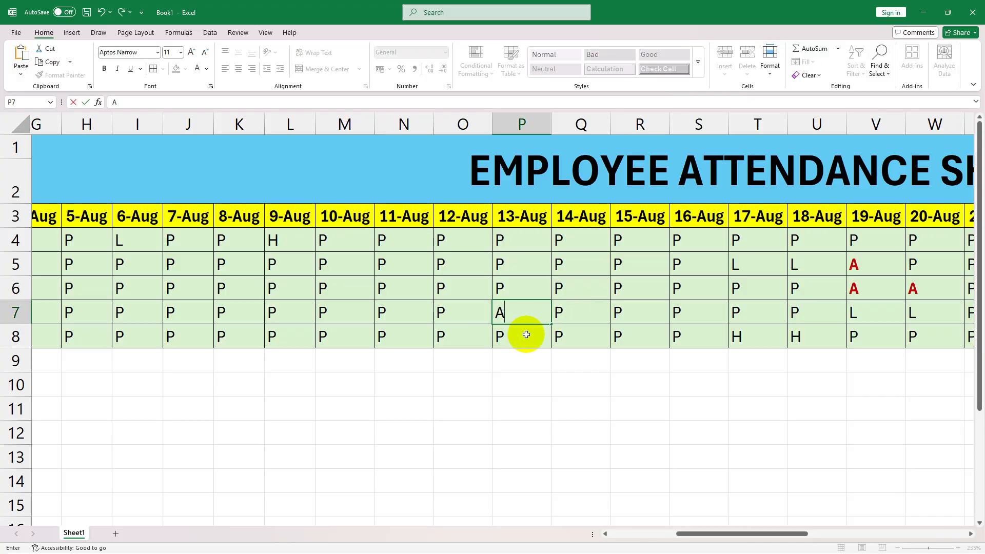
key(Return)
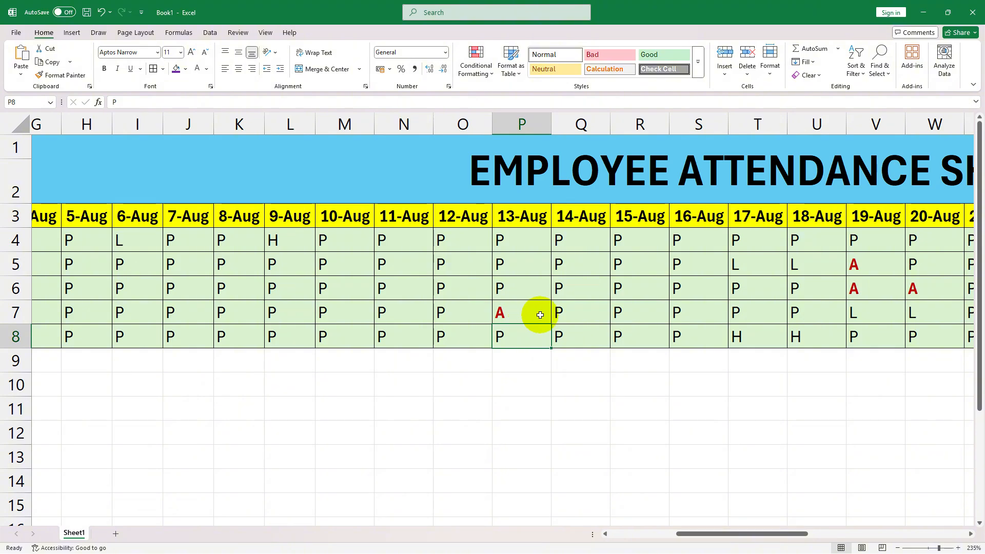
- Fill the 3-Aug SUN cells F4:F8 with standard red
scroll(541, 315, left, 3)
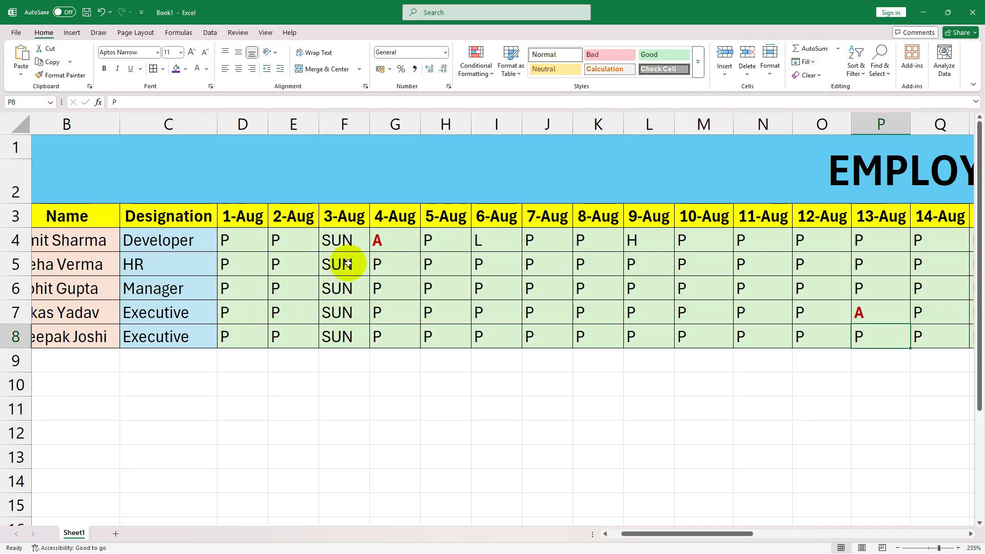
drag(350, 239, 347, 333)
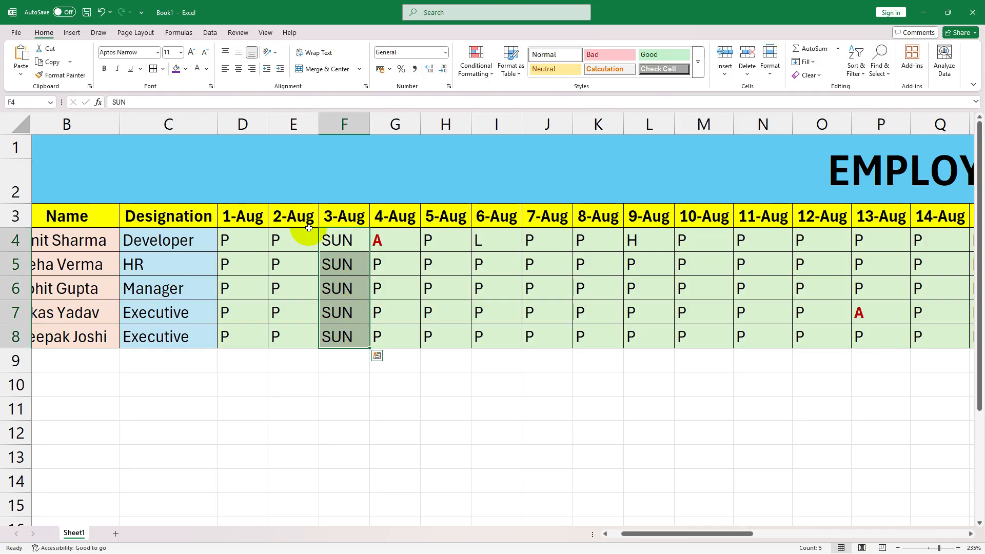
click(186, 70)
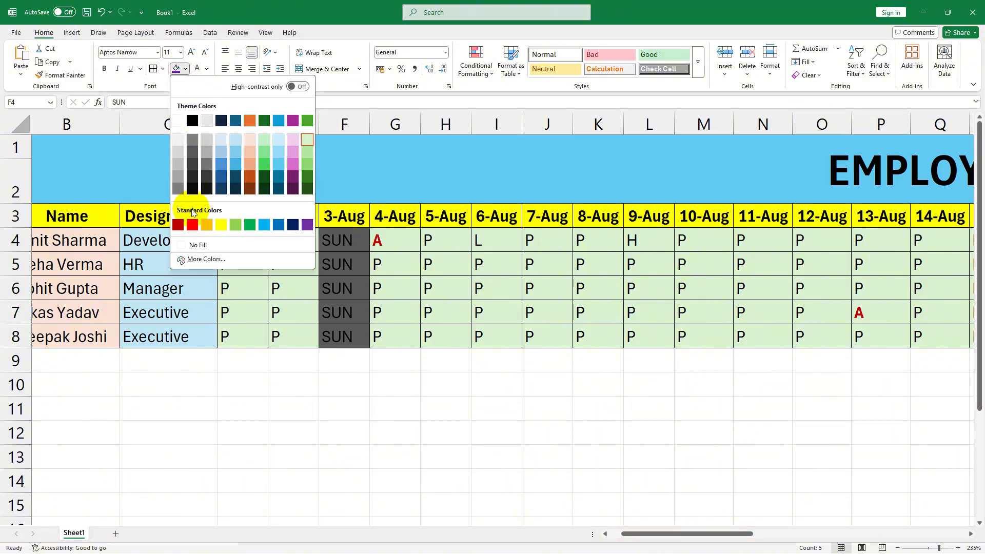
click(191, 225)
click(385, 201)
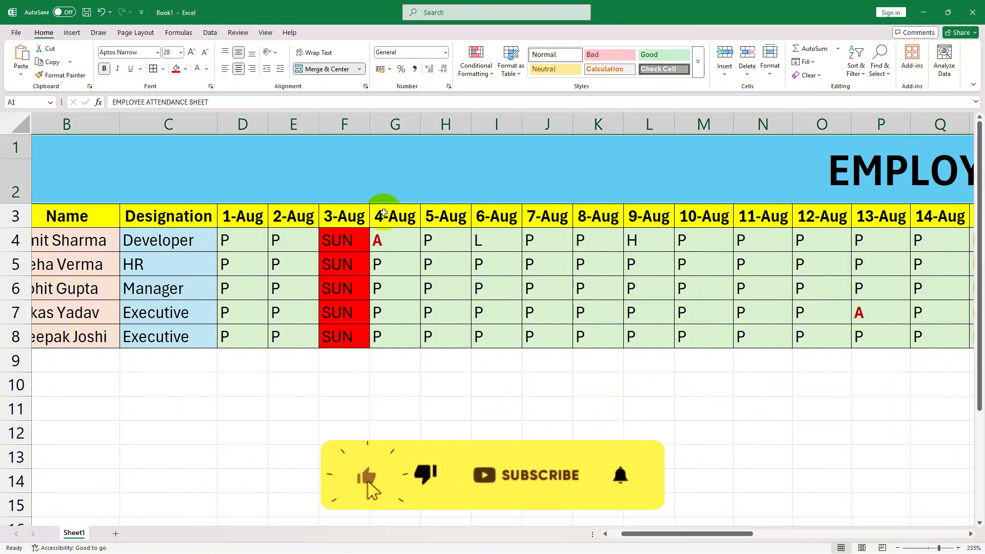